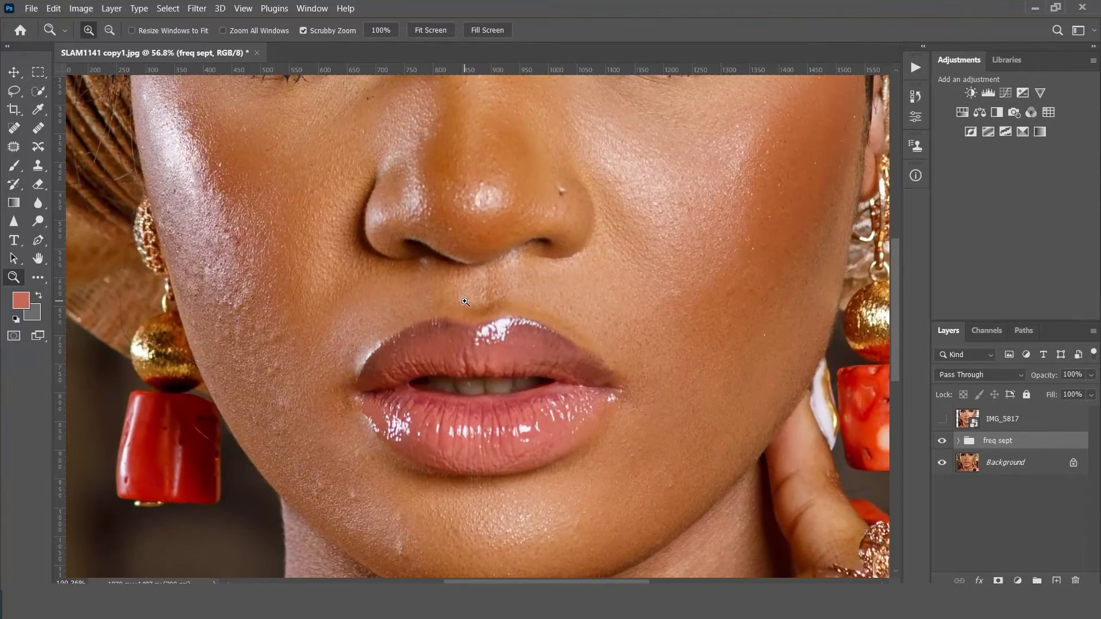
Step: Compare the face with and without the retouched IMG_5817 layer, both close up and fitted on screen, and leave the layer hidden
{"action": "left_click", "coordinate": [942, 421]}
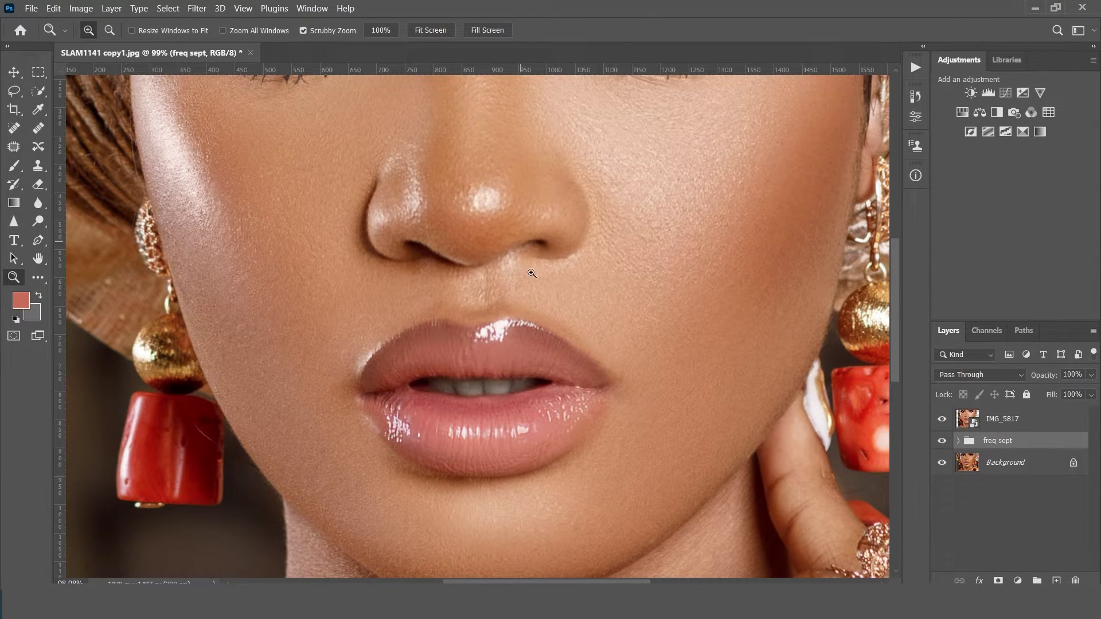
{"action": "scroll", "coordinate": [537, 280], "scroll_direction": "down", "scroll_amount": 2}
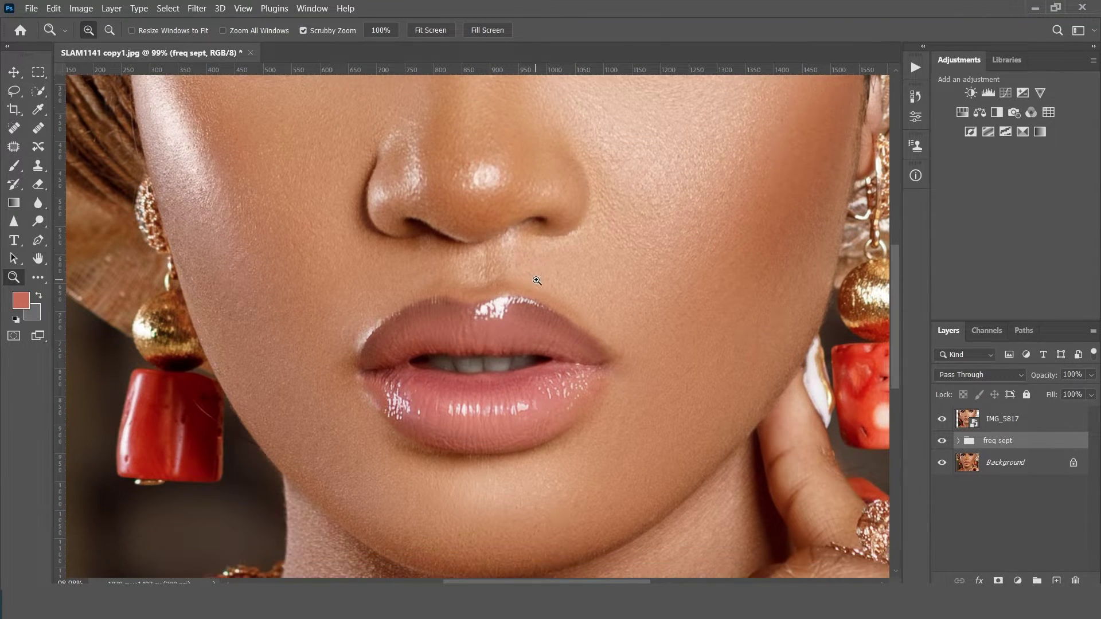
{"action": "left_click", "coordinate": [244, 9]}
{"action": "left_click", "coordinate": [276, 135]}
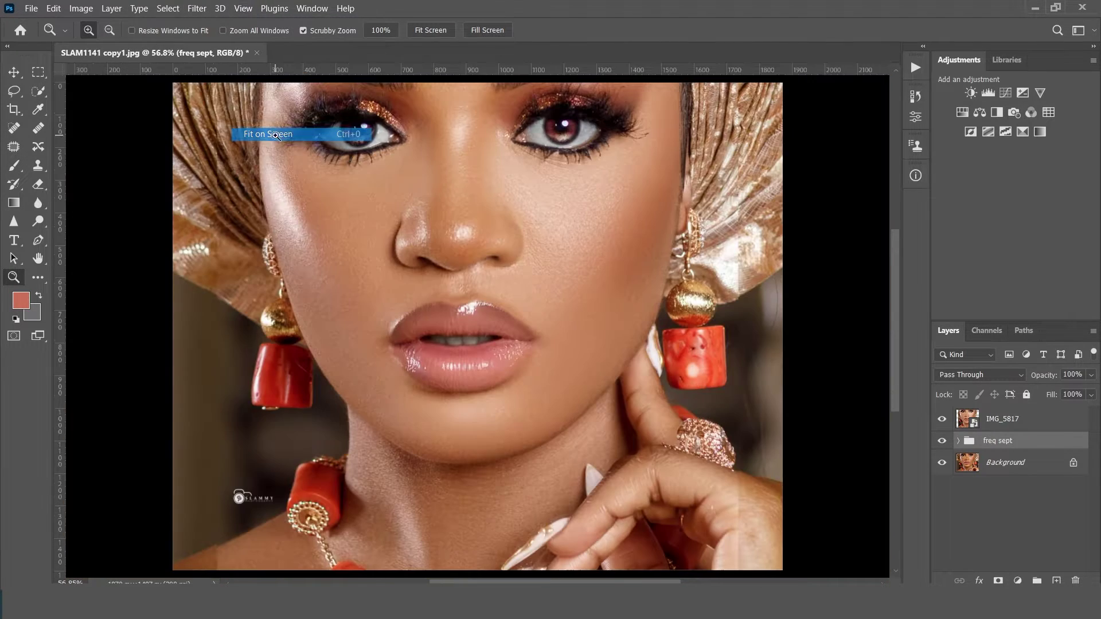
{"action": "left_click", "coordinate": [941, 421]}
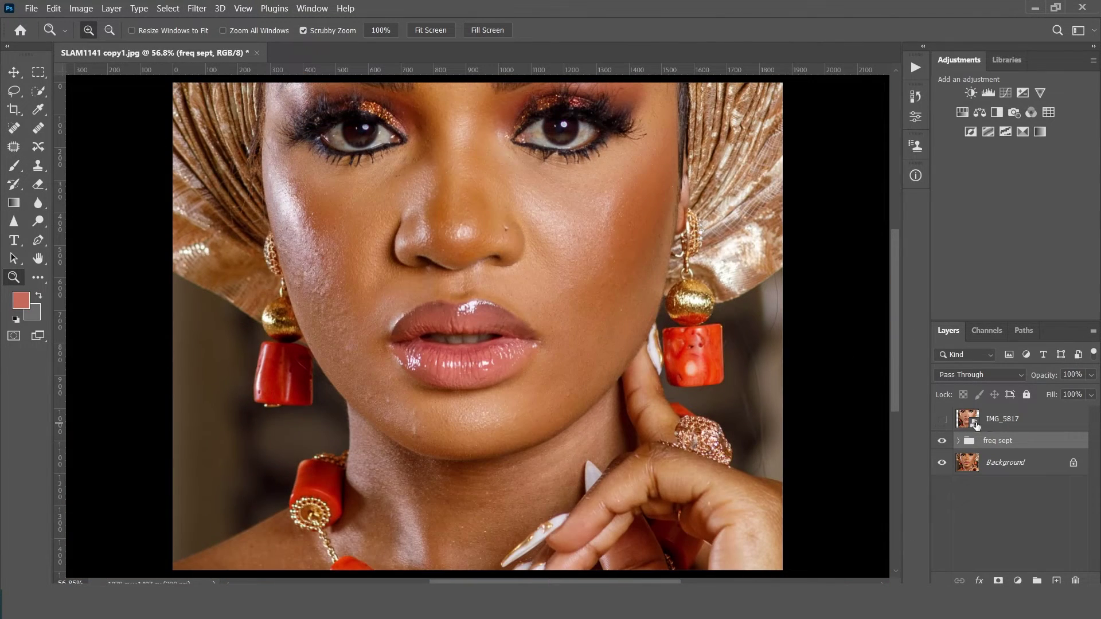
Step: Delete the IMG_5817 layer and the freq sept group so only the Background layer is left
{"action": "left_click_drag", "start_coordinate": [975, 424], "coordinate": [1076, 580]}
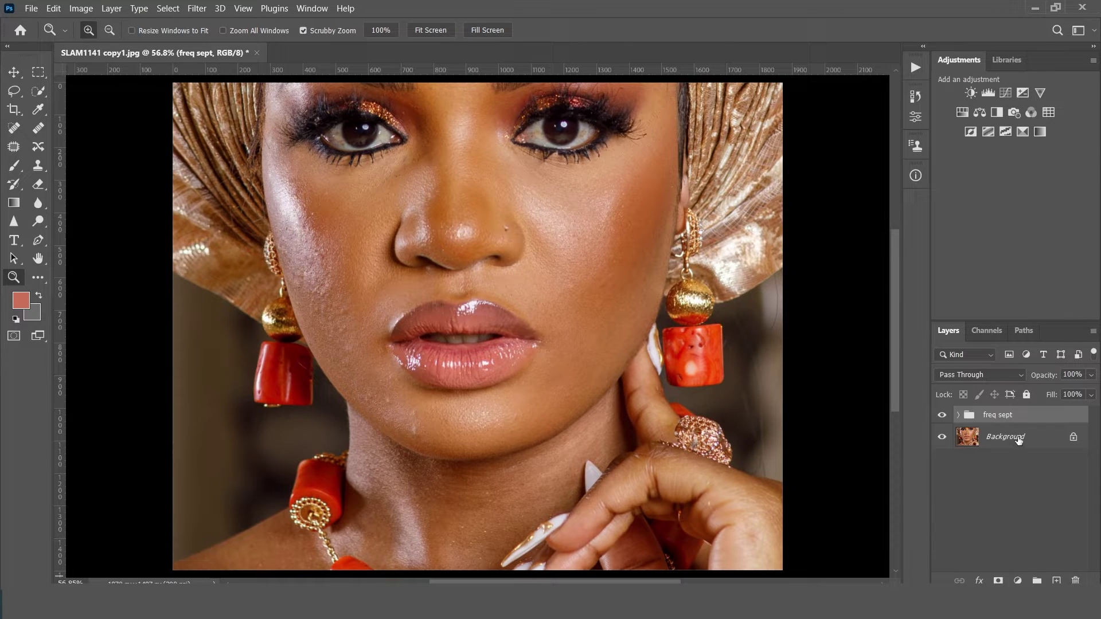
{"action": "left_click_drag", "start_coordinate": [1014, 420], "coordinate": [1075, 580]}
Step: Run the freq sep action from the Basic Retouch set and move its Median dialog off the centre of the face
{"action": "key", "text": "alt+F9"}
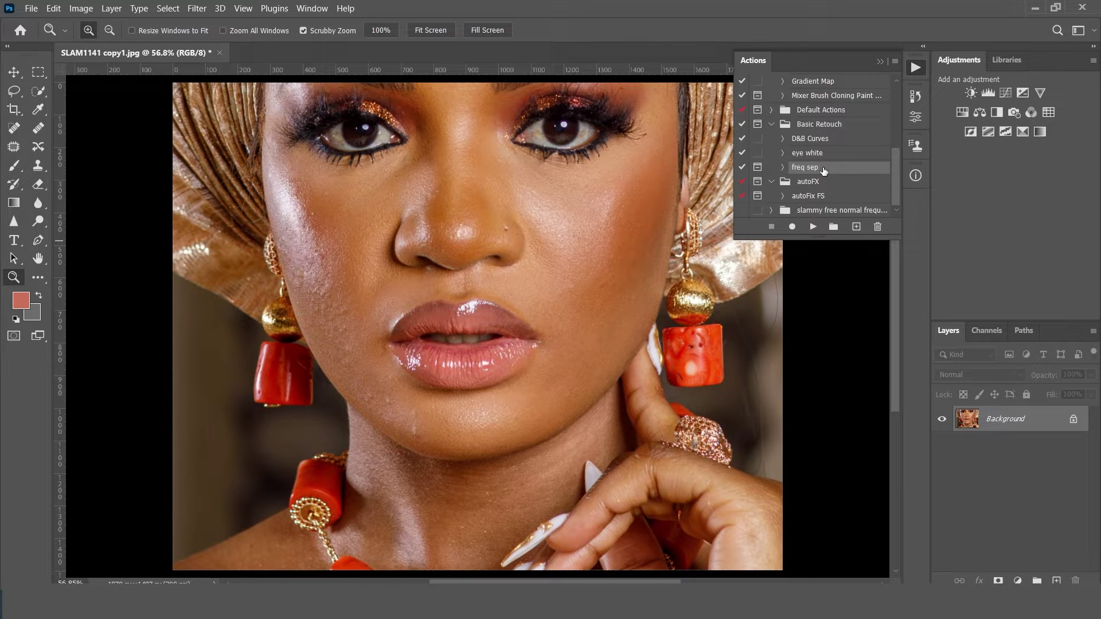
{"action": "left_click", "coordinate": [813, 227]}
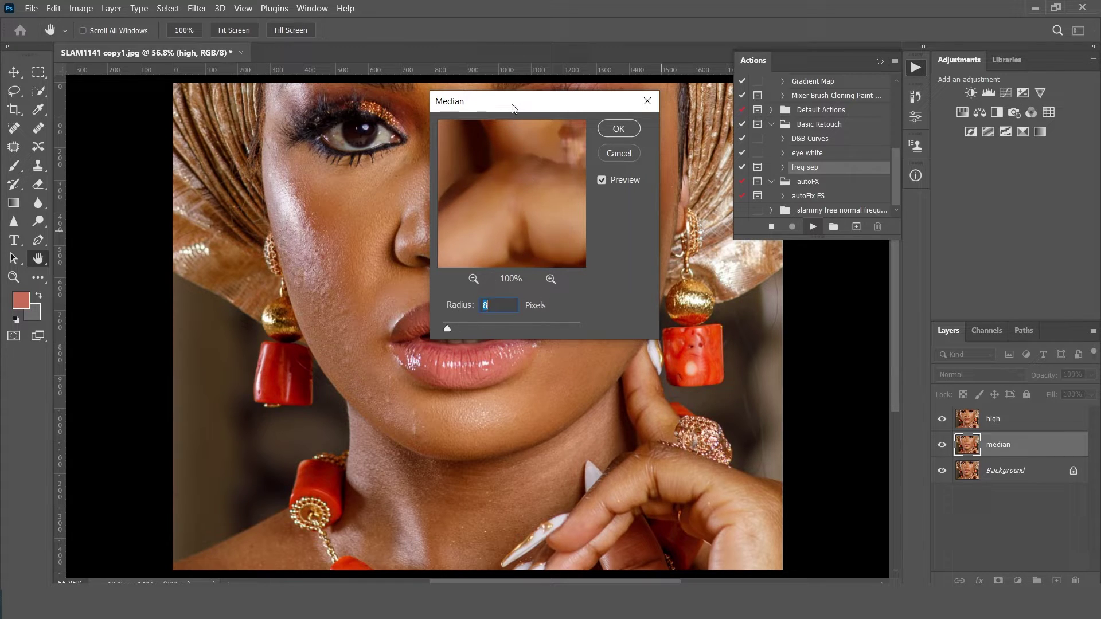
{"action": "left_click_drag", "start_coordinate": [509, 103], "coordinate": [651, 107]}
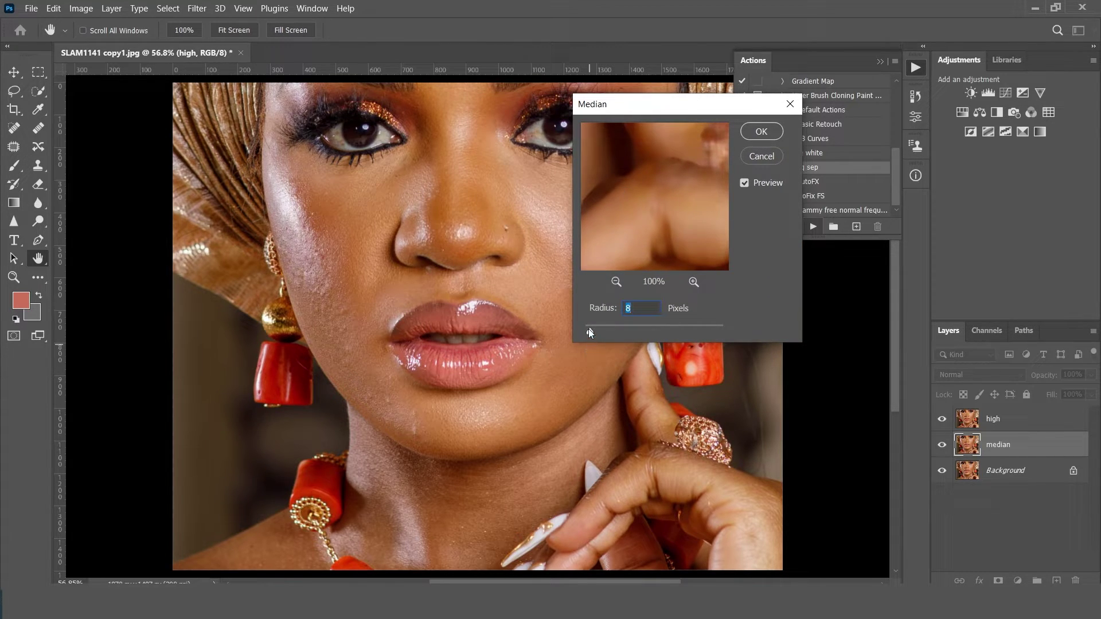
Step: Try Median radius values of 1, 15 and 11 pixels and judge the skin blur in the preview
{"action": "left_click_drag", "start_coordinate": [589, 330], "coordinate": [589, 333]}
{"action": "left_click", "coordinate": [592, 350]}
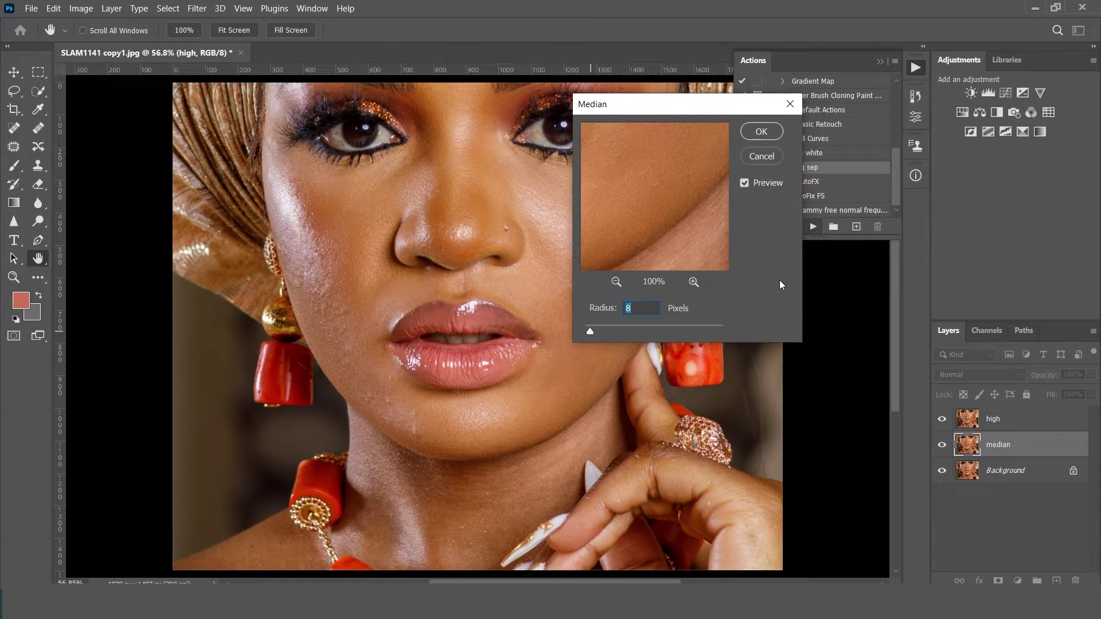
{"action": "mouse_move", "coordinate": [590, 331]}
{"action": "left_mouse_down"}
{"action": "mouse_move", "coordinate": [603, 331]}
{"action": "mouse_move", "coordinate": [581, 332]}
{"action": "left_mouse_up"}
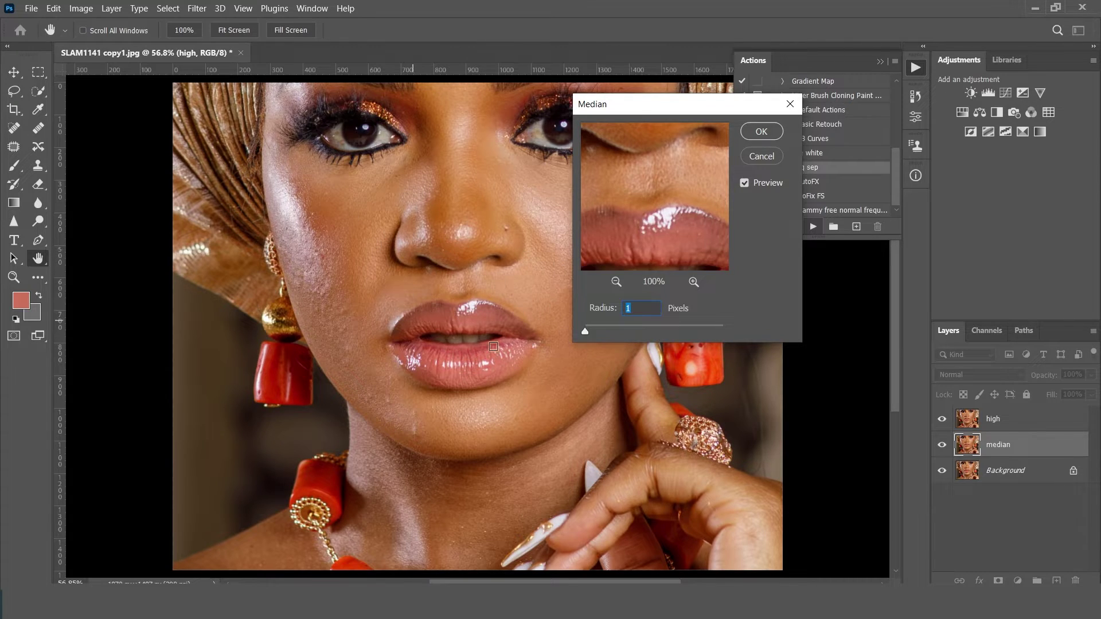
{"action": "mouse_move", "coordinate": [585, 334]}
{"action": "left_mouse_down"}
{"action": "mouse_move", "coordinate": [612, 331]}
{"action": "mouse_move", "coordinate": [596, 332]}
{"action": "left_mouse_up"}
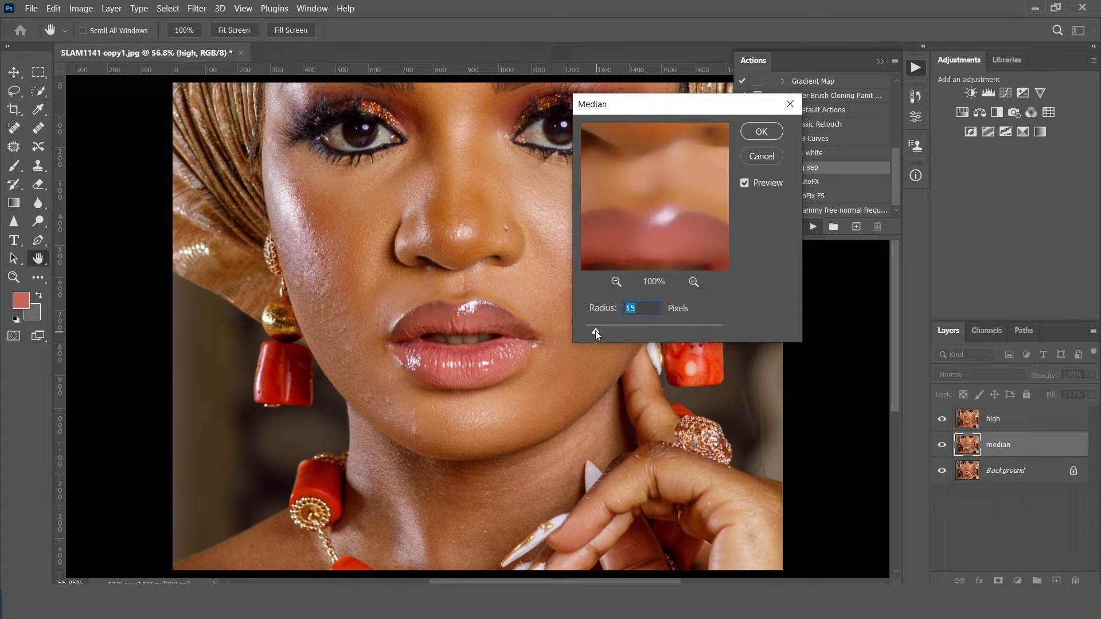
{"action": "left_click_drag", "start_coordinate": [595, 330], "coordinate": [594, 336]}
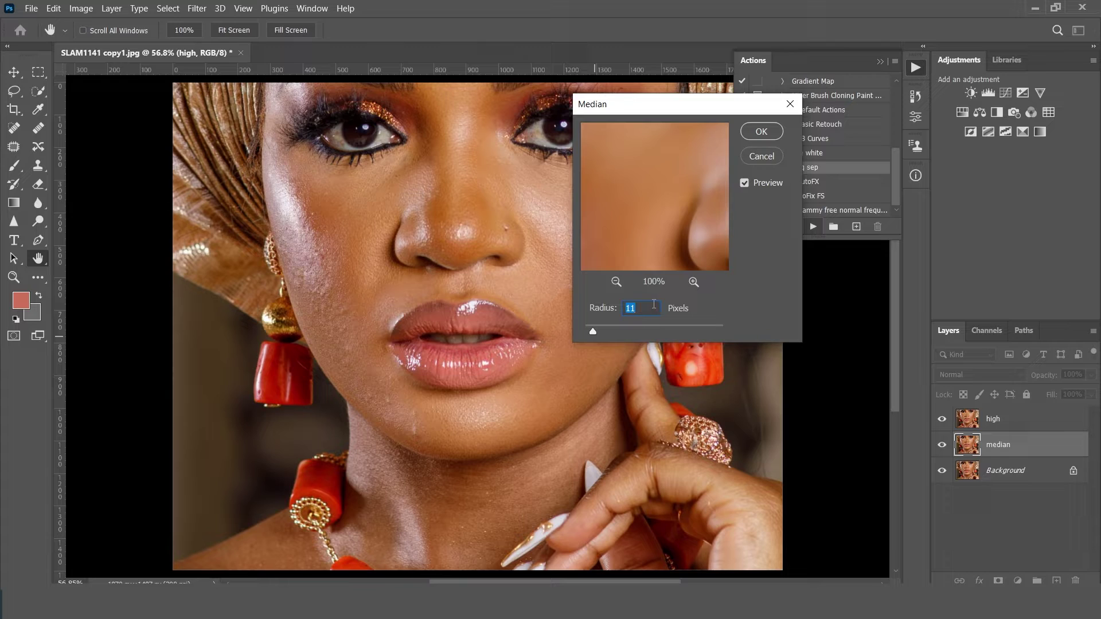
Step: Set the Median radius to 5 pixels, check the cheek texture in the preview, and apply the filter
{"action": "type", "text": "5"}
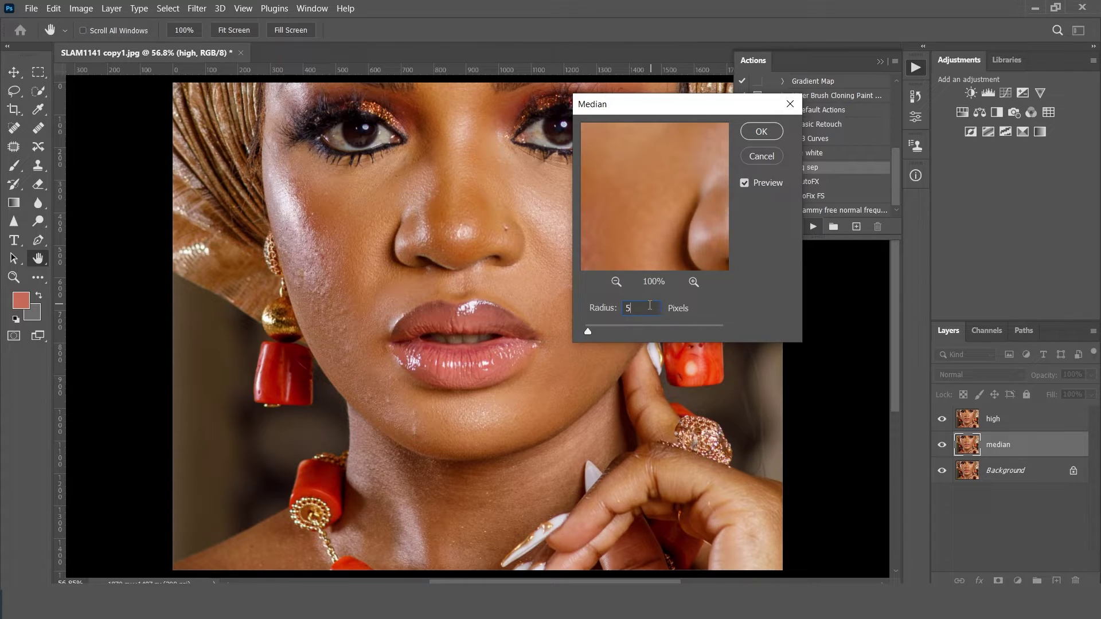
{"action": "left_click_drag", "start_coordinate": [627, 189], "coordinate": [681, 249]}
{"action": "left_click_drag", "start_coordinate": [643, 138], "coordinate": [611, 189]}
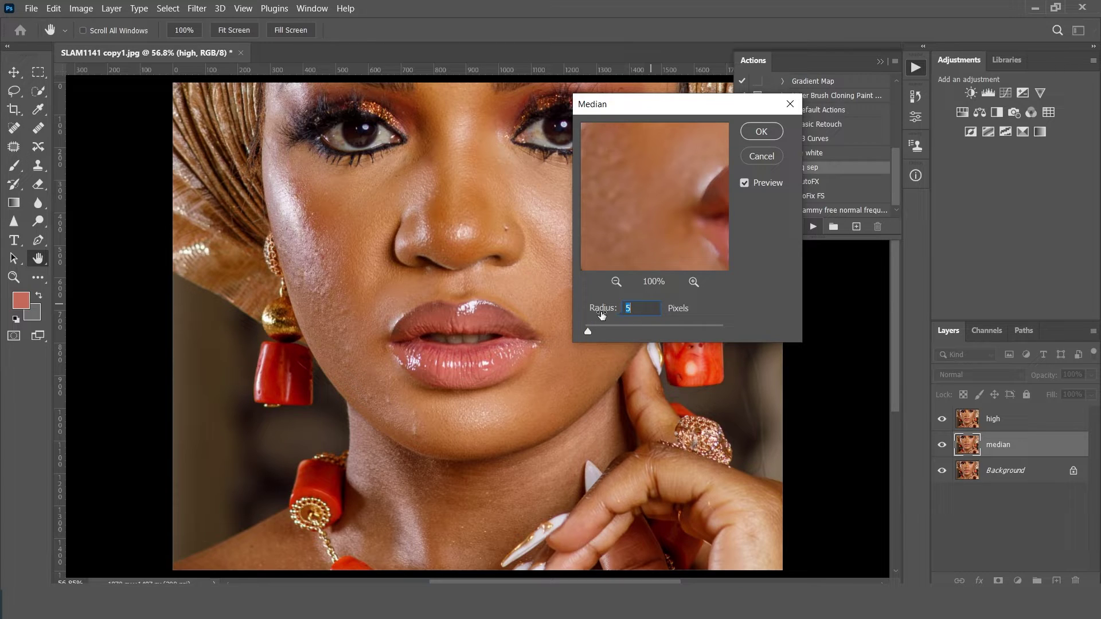
{"action": "left_click", "coordinate": [761, 132]}
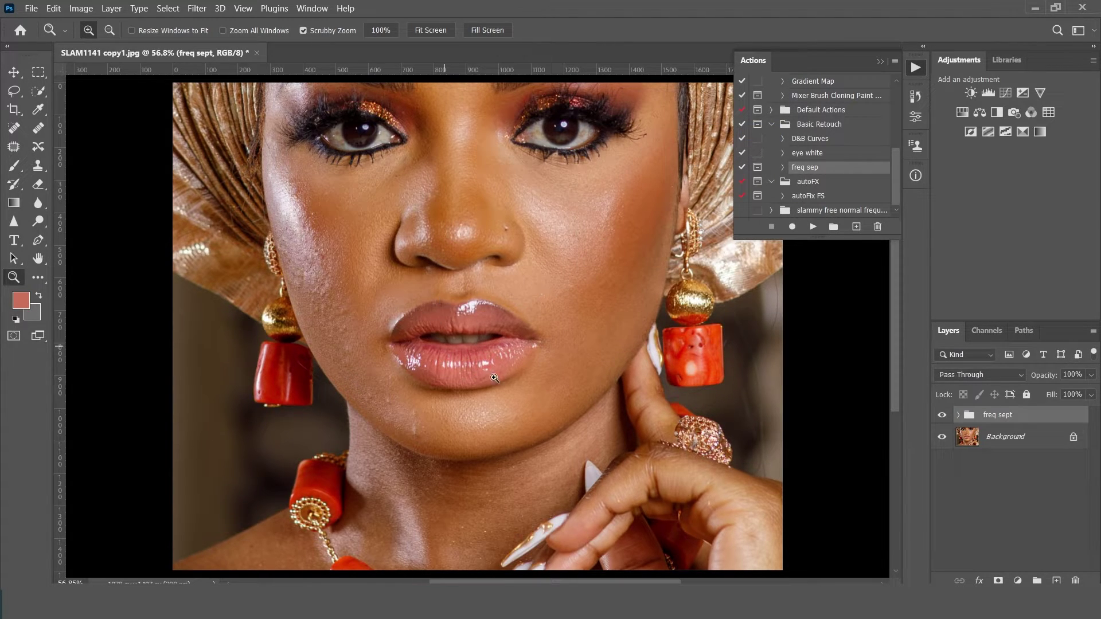
Step: Expand the freq sept group, collapse the list of actions, and select the median layer
{"action": "left_click", "coordinate": [957, 416]}
{"action": "left_click", "coordinate": [879, 61]}
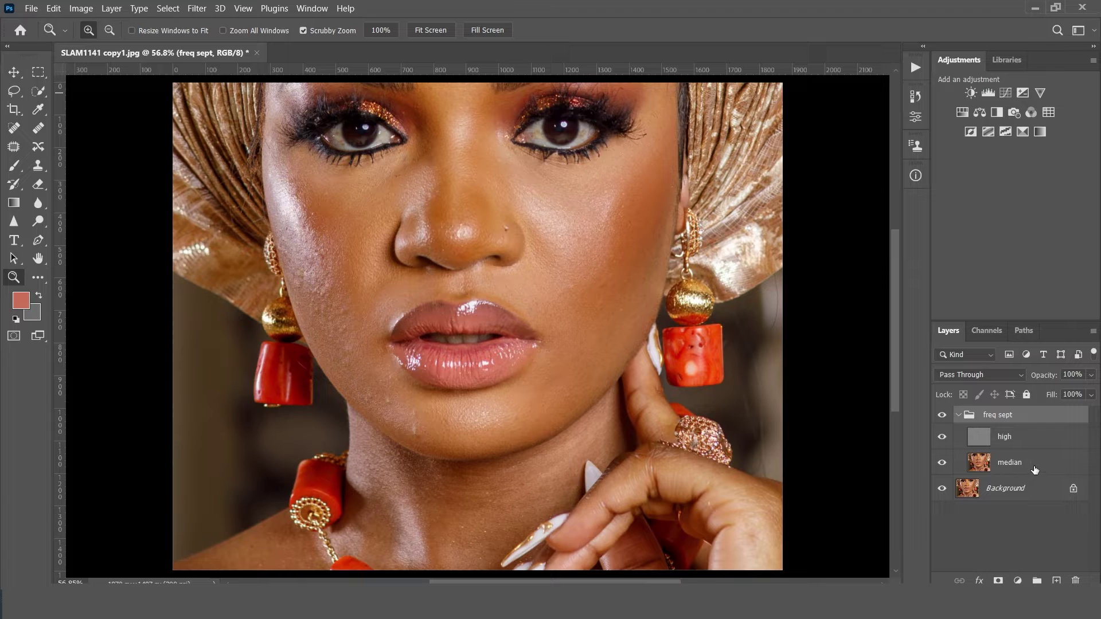
{"action": "left_click", "coordinate": [1010, 466]}
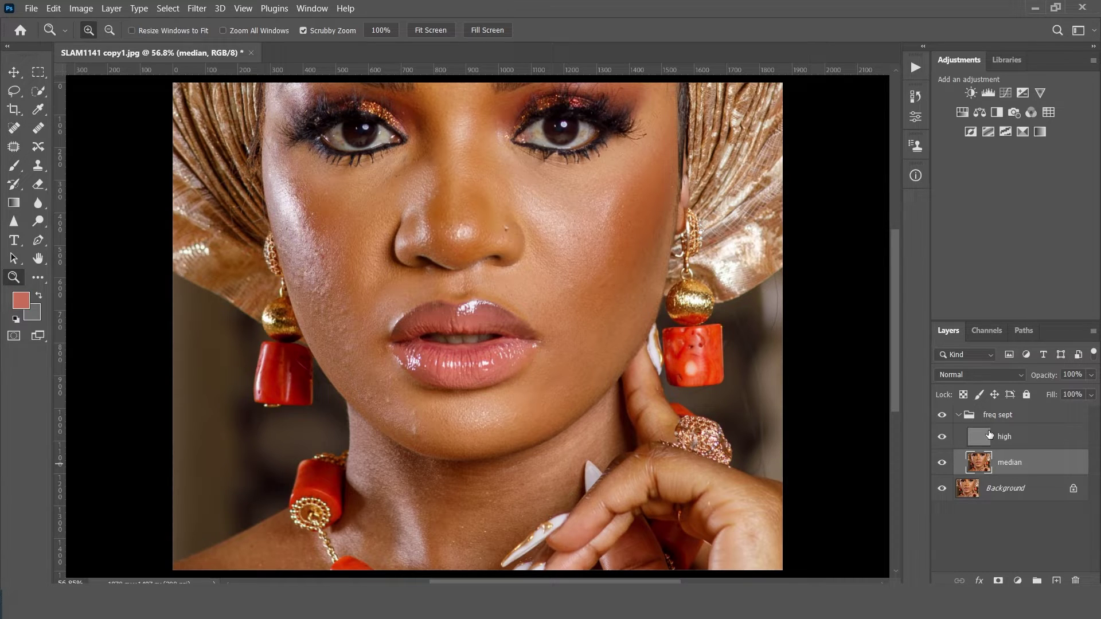
Step: Compare the portrait with and without the high texture layer, and check the high and median layers in turn
{"action": "left_click", "coordinate": [942, 437]}
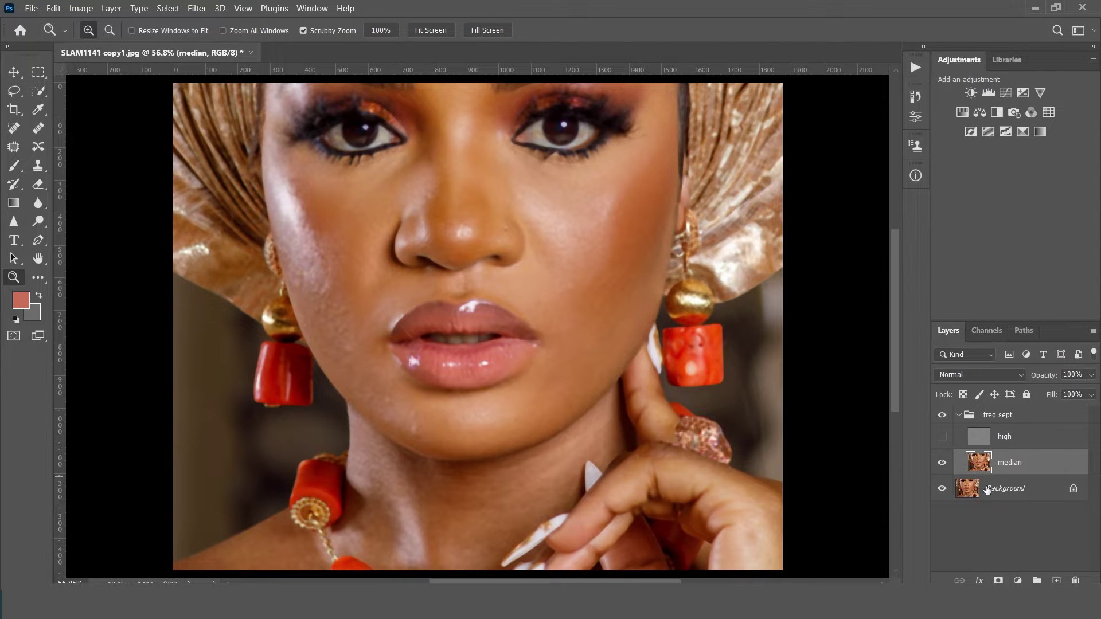
{"action": "left_click", "coordinate": [941, 437]}
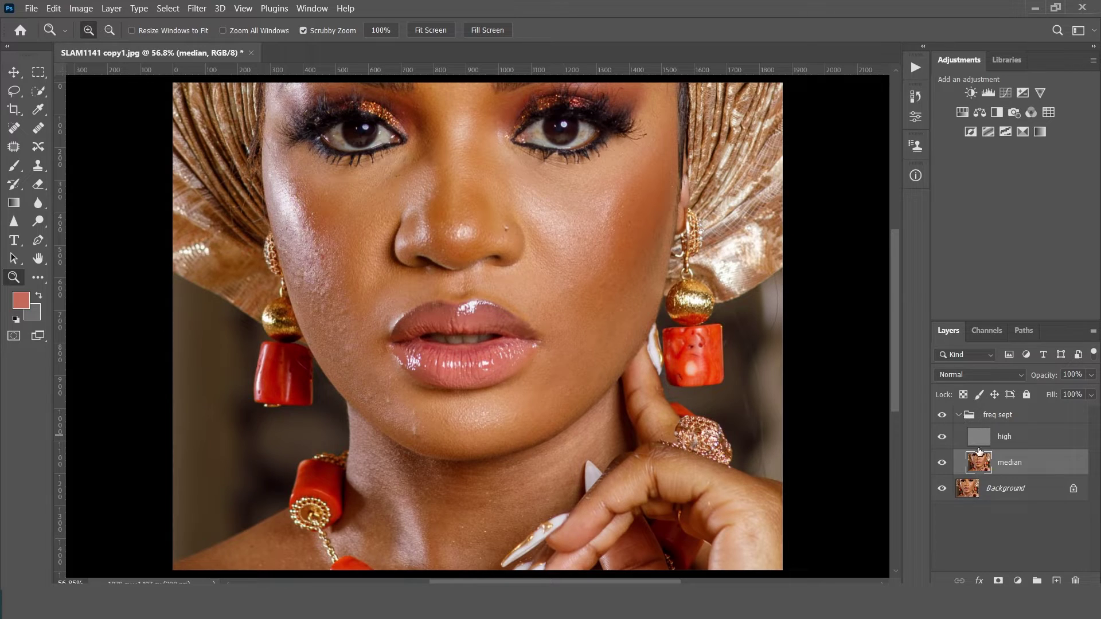
{"action": "left_click", "coordinate": [1012, 446]}
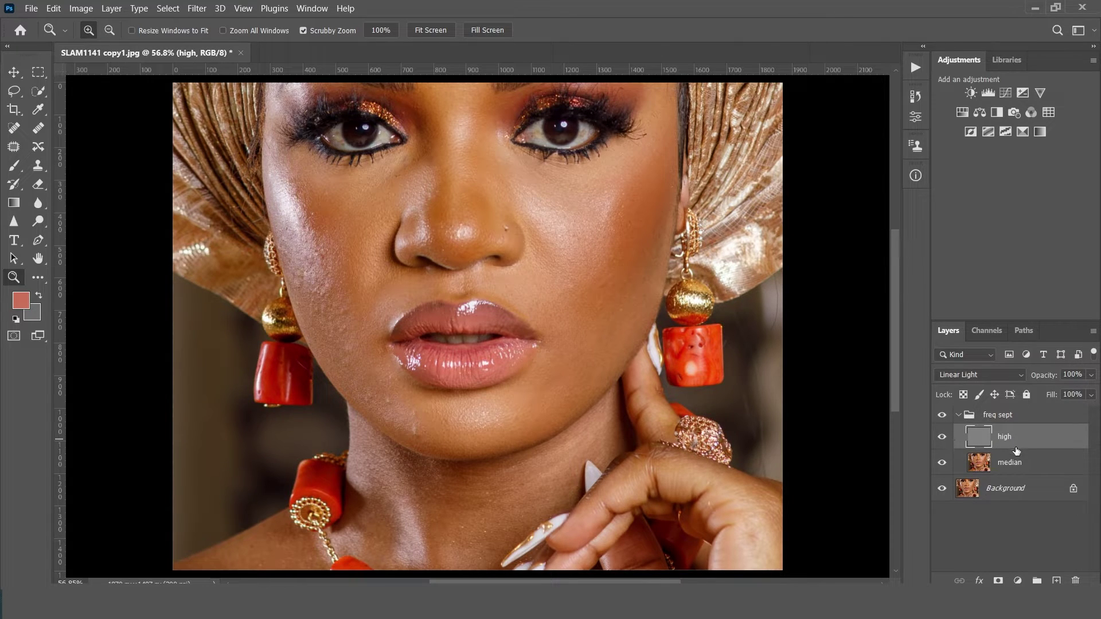
{"action": "left_click", "coordinate": [1015, 465]}
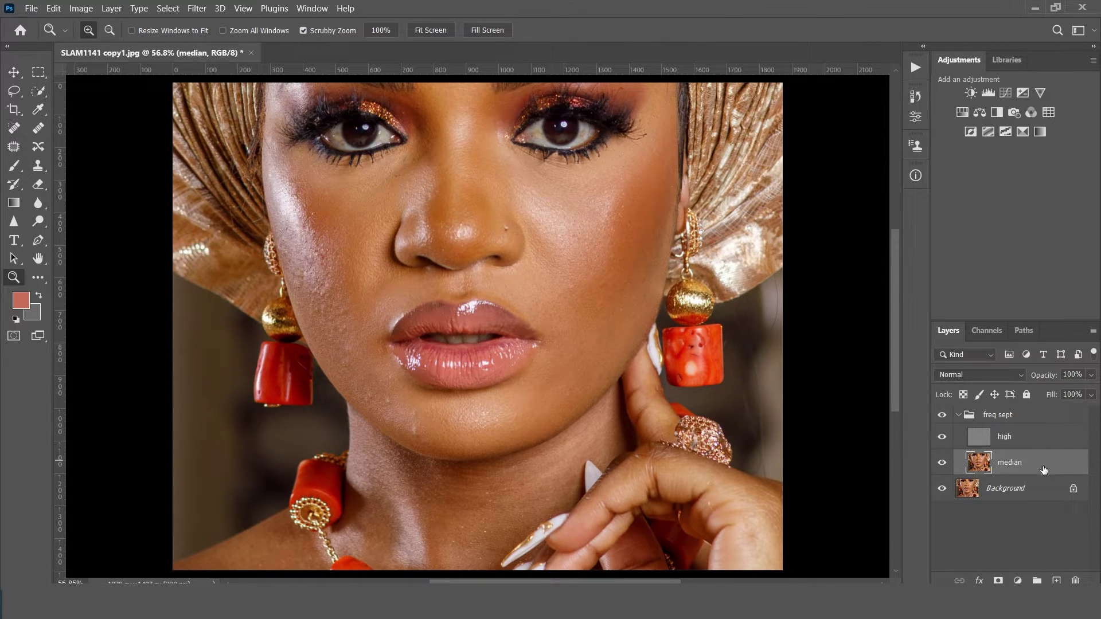
Step: Hide the high layer and make the median layer active for working on the skin tones
{"action": "left_click", "coordinate": [941, 437]}
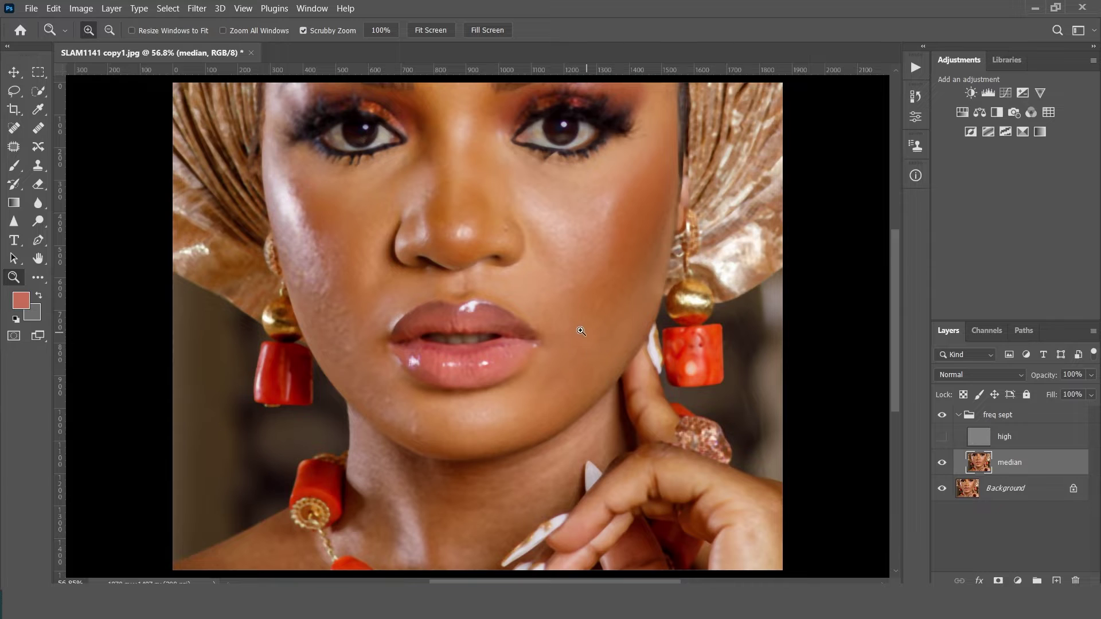
{"action": "left_click", "coordinate": [1010, 437]}
{"action": "left_click", "coordinate": [942, 437]}
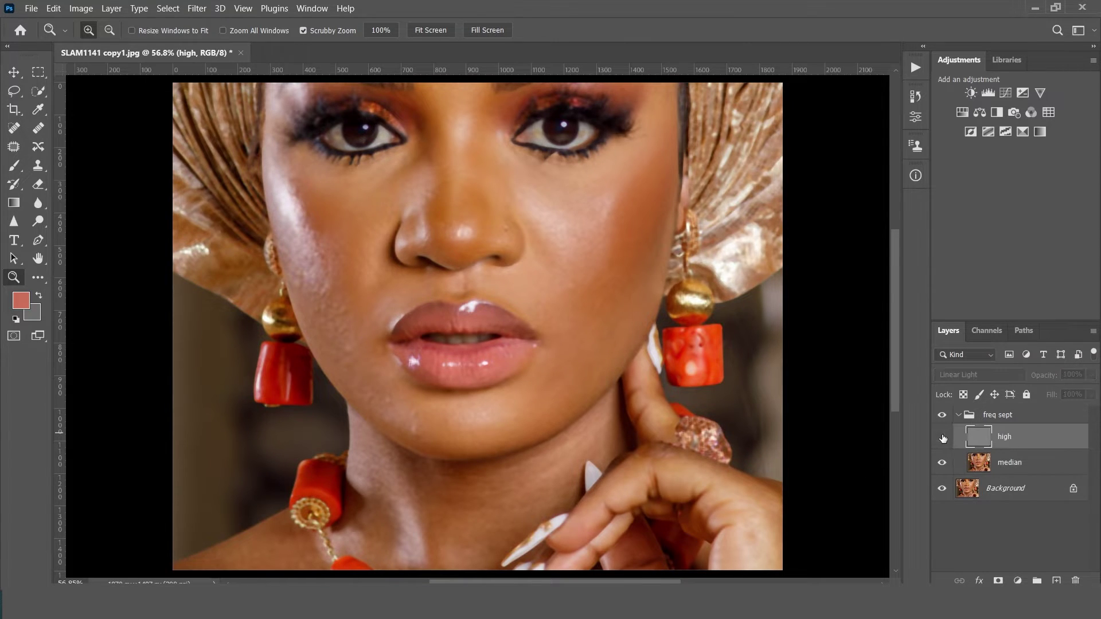
{"action": "left_click", "coordinate": [942, 438]}
{"action": "left_click", "coordinate": [1001, 462]}
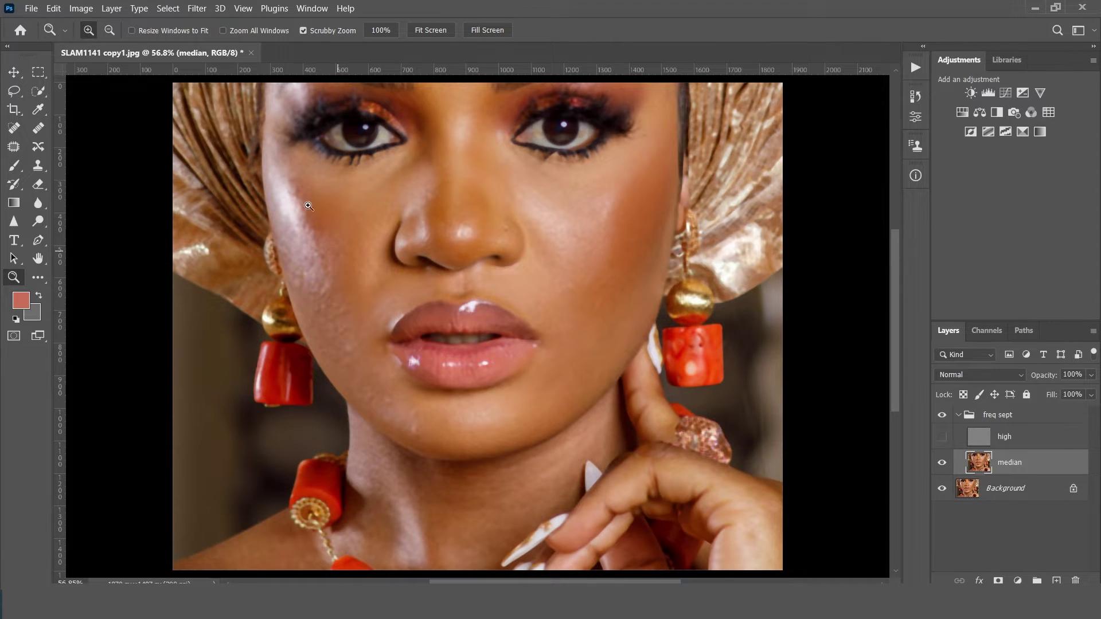
Step: With the Lasso tool, outline the shiny strip from the outer cheek to the chin twice, clearing the selection each time
{"action": "left_click", "coordinate": [8, 96]}
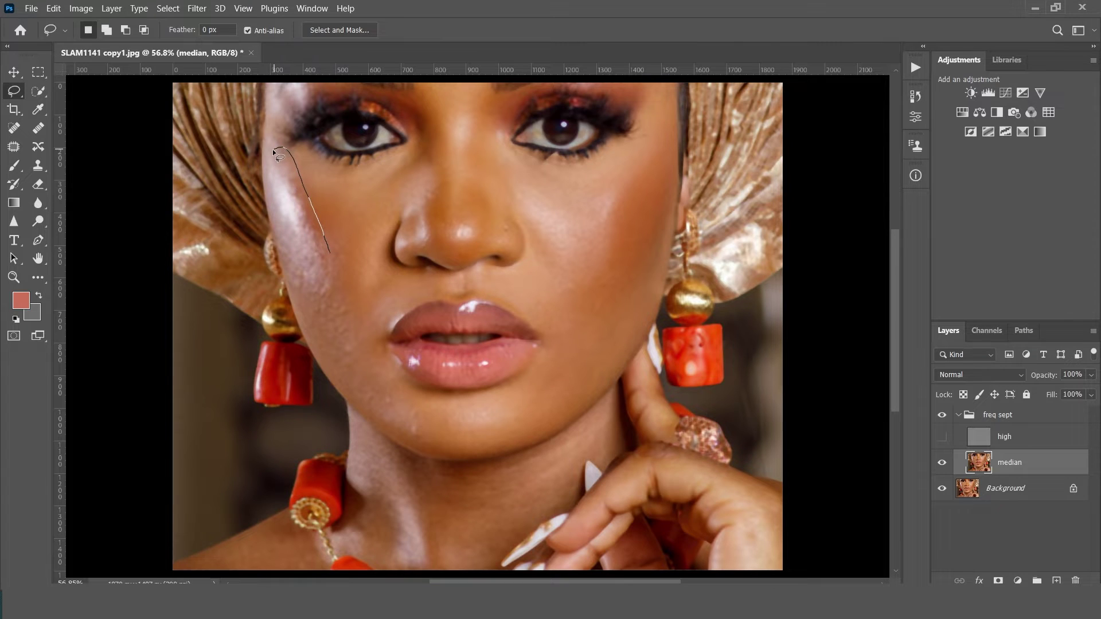
{"action": "mouse_move", "coordinate": [273, 150]}
{"action": "left_mouse_down"}
{"action": "mouse_move", "coordinate": [266, 193]}
{"action": "mouse_move", "coordinate": [293, 301]}
{"action": "mouse_move", "coordinate": [327, 362]}
{"action": "left_mouse_up"}
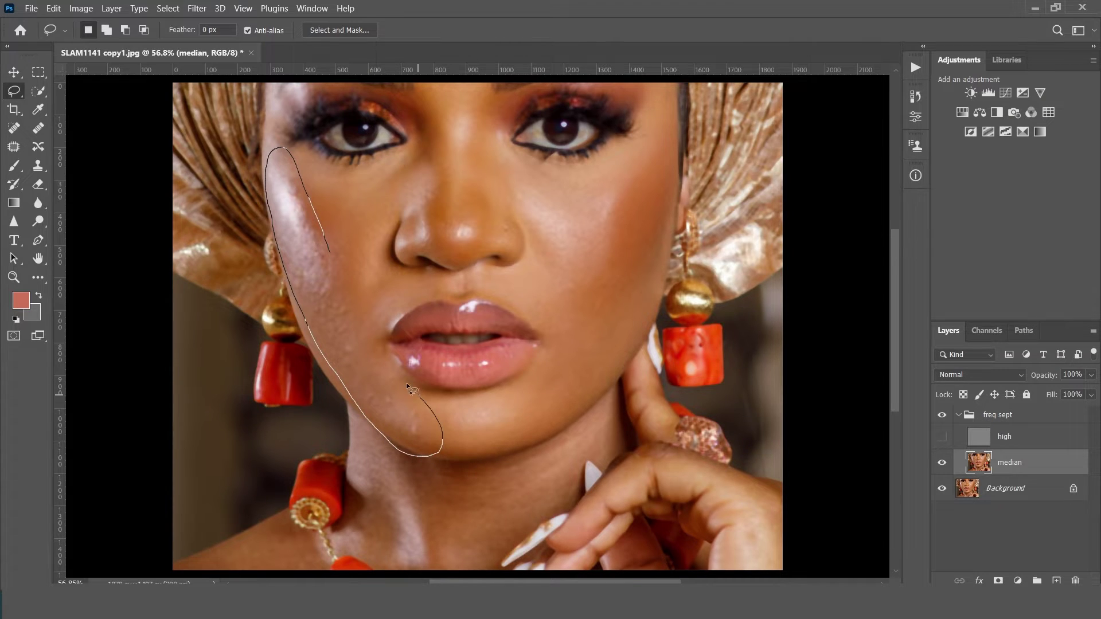
{"action": "left_click_drag", "start_coordinate": [353, 301], "coordinate": [330, 233]}
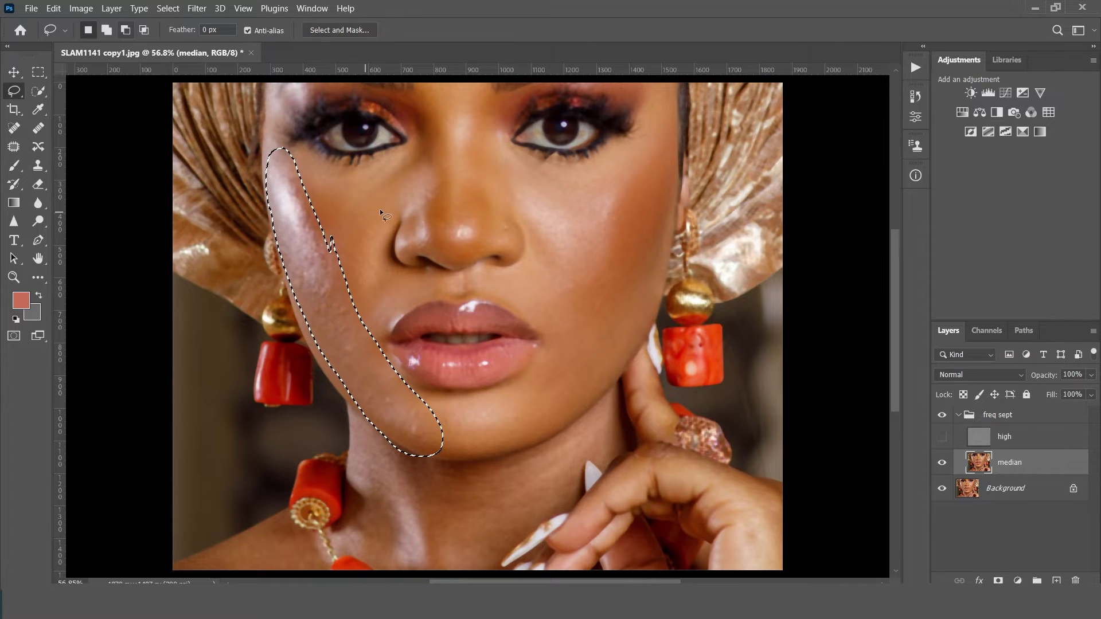
{"action": "key", "text": "ctrl+d"}
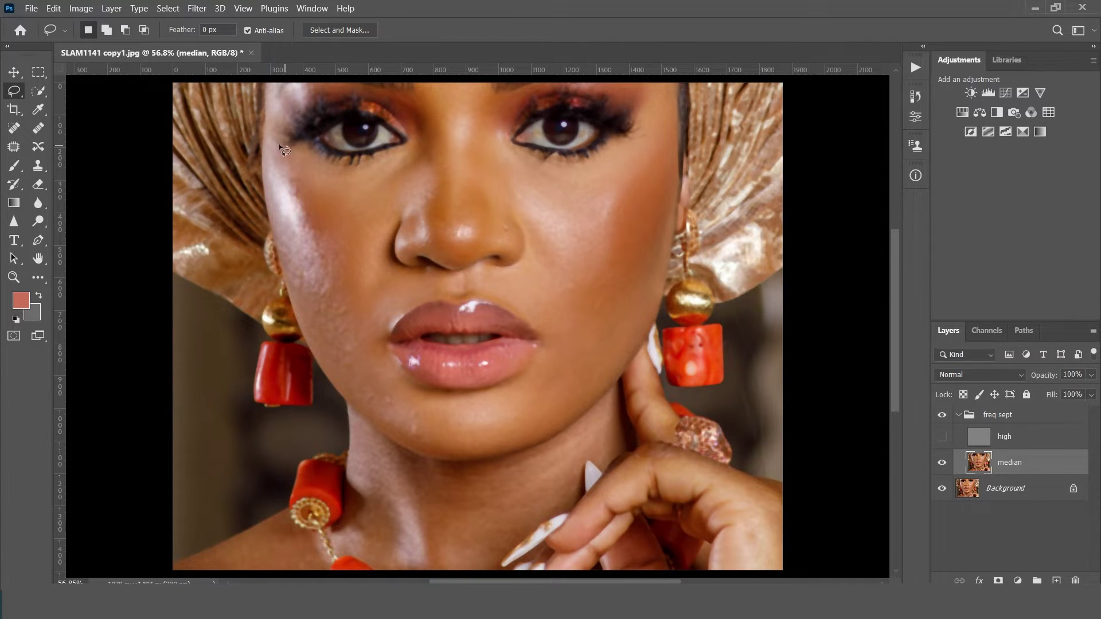
{"action": "mouse_move", "coordinate": [279, 143]}
{"action": "left_mouse_down"}
{"action": "mouse_move", "coordinate": [271, 222]}
{"action": "mouse_move", "coordinate": [312, 340]}
{"action": "left_mouse_up"}
{"action": "left_click_drag", "start_coordinate": [312, 187], "coordinate": [287, 148]}
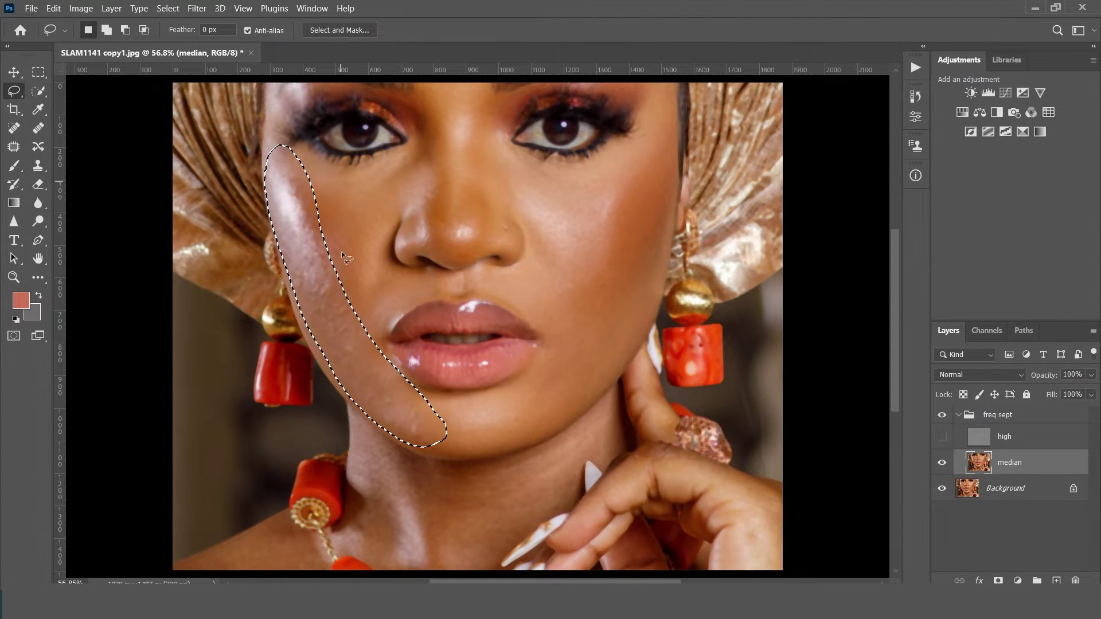
{"action": "key", "text": "ctrl+d"}
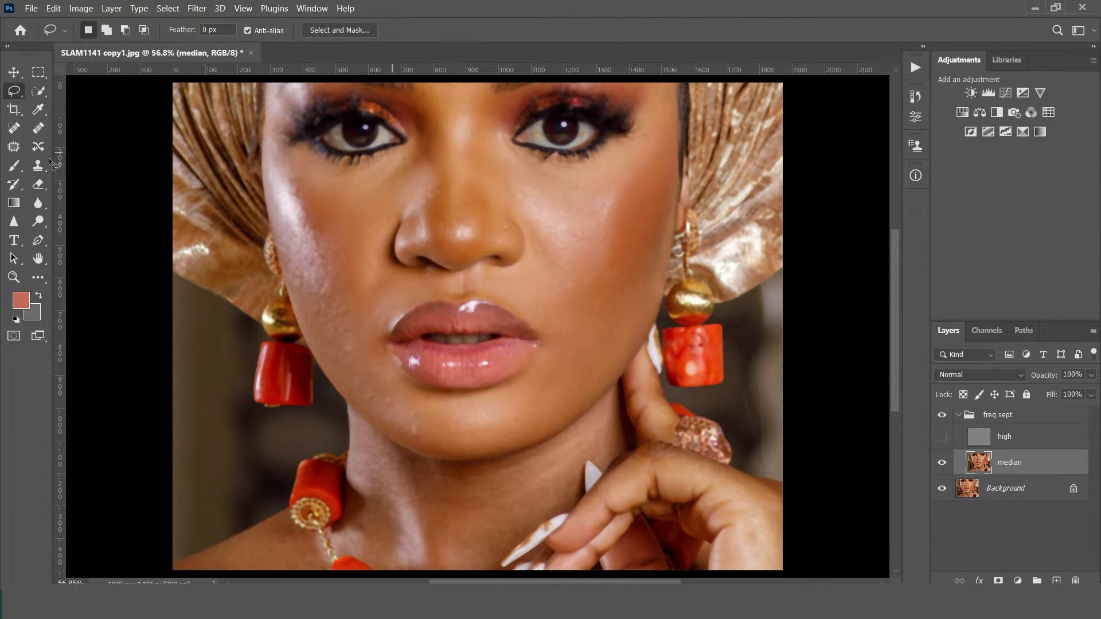
Step: Outline separate skin zones on the shinier side of the face with the Lasso: under the eye, outer cheek, and between nose and lip
{"action": "mouse_move", "coordinate": [410, 152]}
{"action": "left_mouse_down"}
{"action": "mouse_move", "coordinate": [289, 158]}
{"action": "mouse_move", "coordinate": [312, 233]}
{"action": "mouse_move", "coordinate": [348, 294]}
{"action": "left_mouse_up"}
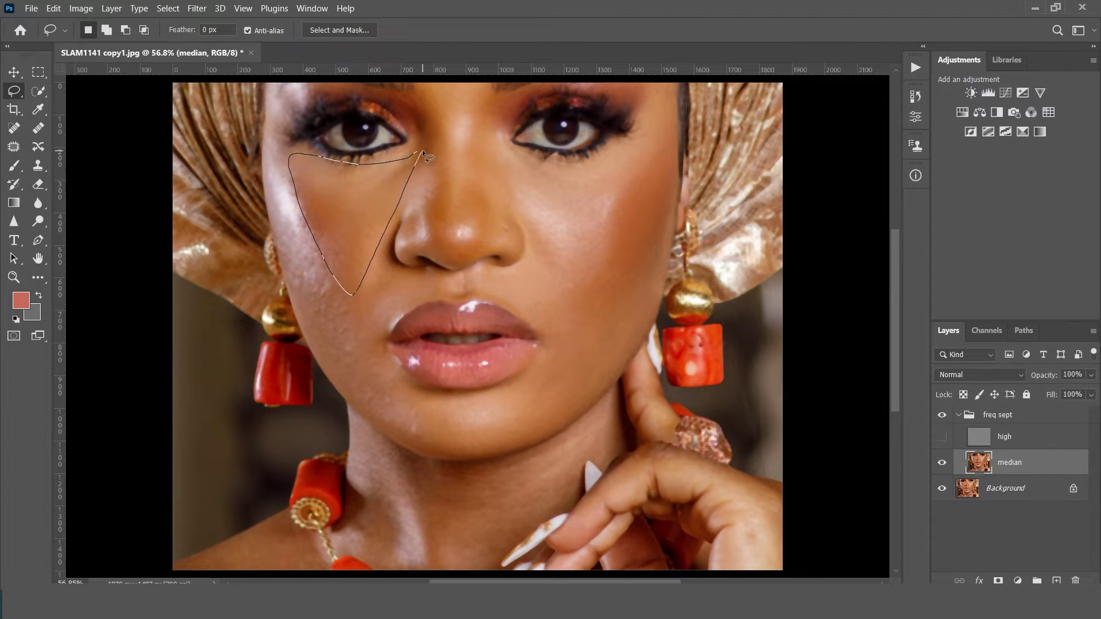
{"action": "left_click_drag", "start_coordinate": [423, 153], "coordinate": [422, 152]}
{"action": "mouse_move", "coordinate": [270, 162]}
{"action": "left_mouse_down"}
{"action": "mouse_move", "coordinate": [273, 258]}
{"action": "mouse_move", "coordinate": [325, 371]}
{"action": "left_mouse_up"}
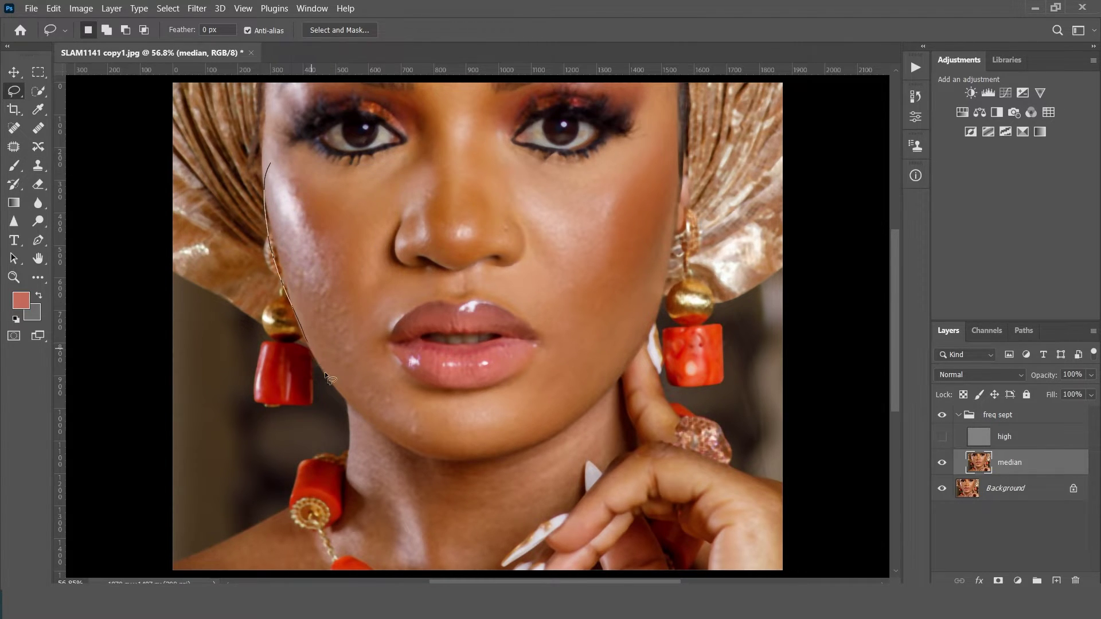
{"action": "mouse_move", "coordinate": [380, 346]}
{"action": "left_mouse_down"}
{"action": "mouse_move", "coordinate": [287, 177]}
{"action": "mouse_move", "coordinate": [384, 321]}
{"action": "left_mouse_up"}
{"action": "left_click_drag", "start_coordinate": [425, 281], "coordinate": [382, 266]}
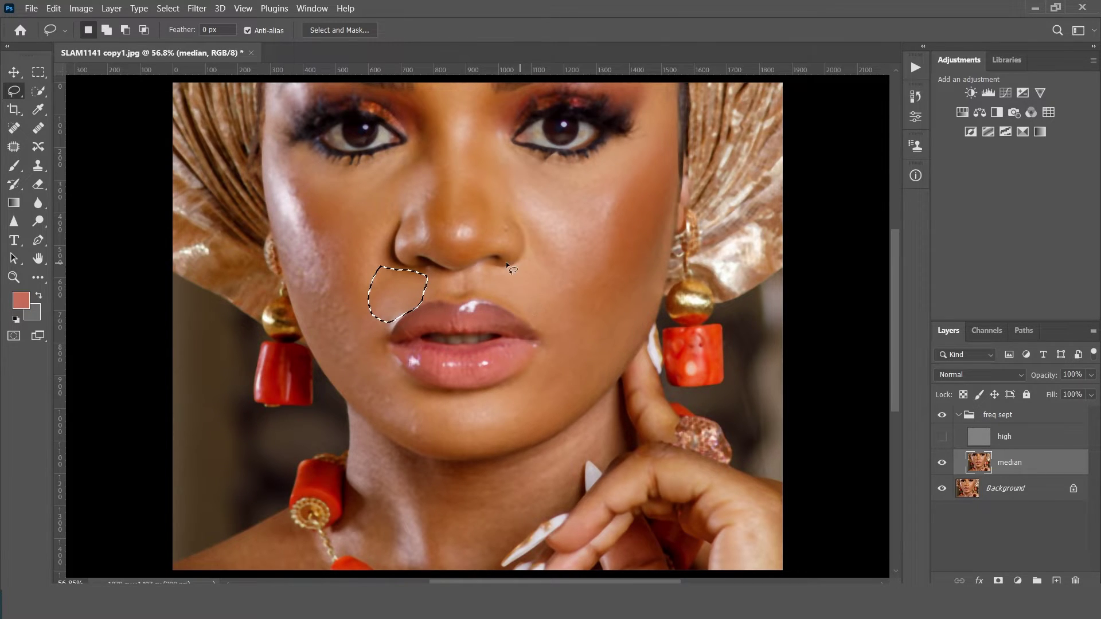
Step: Lasso the cheek beneath the other eye, and replace that selection with a narrow strip down the nose bridge
{"action": "mouse_move", "coordinate": [519, 262]}
{"action": "left_mouse_down"}
{"action": "mouse_move", "coordinate": [493, 285]}
{"action": "mouse_move", "coordinate": [535, 333]}
{"action": "left_mouse_up"}
{"action": "left_click_drag", "start_coordinate": [535, 253], "coordinate": [536, 256]}
{"action": "mouse_move", "coordinate": [508, 171]}
{"action": "left_mouse_down"}
{"action": "mouse_move", "coordinate": [586, 267]}
{"action": "mouse_move", "coordinate": [655, 147]}
{"action": "left_mouse_up"}
{"action": "left_click_drag", "start_coordinate": [516, 161], "coordinate": [509, 170]}
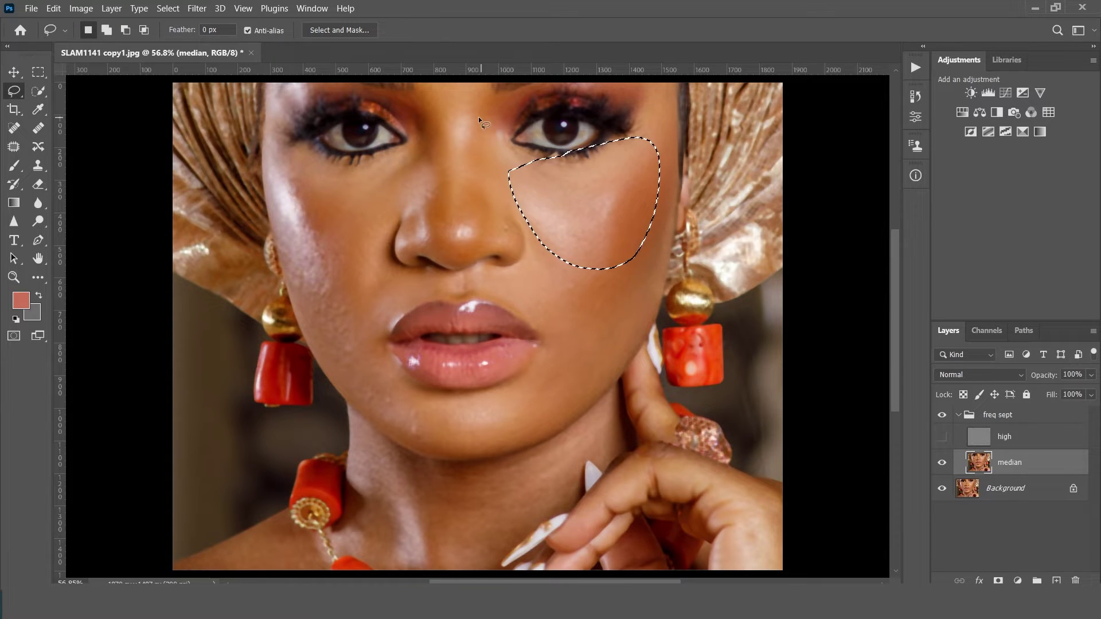
{"action": "left_click", "coordinate": [463, 105]}
{"action": "left_click_drag", "start_coordinate": [498, 130], "coordinate": [493, 112]}
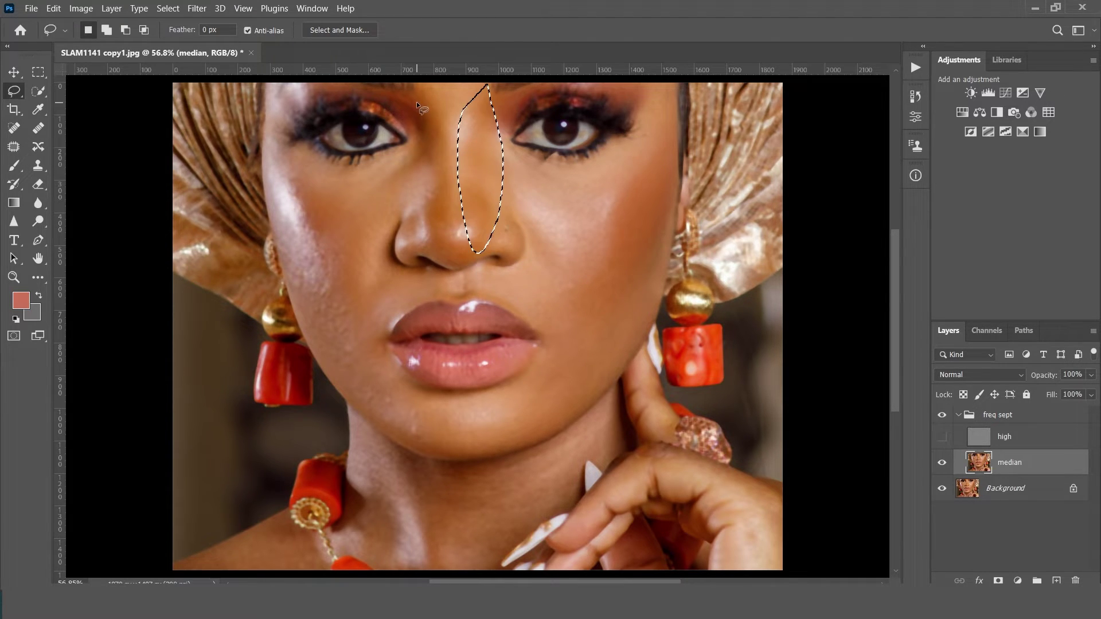
Step: Outline narrow trial strips down the nose bridge with the Lasso, replacing each in turn, and clear the last selection
{"action": "mouse_move", "coordinate": [416, 101]}
{"action": "left_mouse_down"}
{"action": "mouse_move", "coordinate": [412, 191]}
{"action": "mouse_move", "coordinate": [444, 147]}
{"action": "mouse_move", "coordinate": [424, 103]}
{"action": "mouse_move", "coordinate": [404, 96]}
{"action": "left_mouse_up"}
{"action": "mouse_move", "coordinate": [437, 260]}
{"action": "left_mouse_down"}
{"action": "mouse_move", "coordinate": [521, 208]}
{"action": "mouse_move", "coordinate": [455, 74]}
{"action": "mouse_move", "coordinate": [407, 112]}
{"action": "mouse_move", "coordinate": [468, 128]}
{"action": "mouse_move", "coordinate": [457, 196]}
{"action": "mouse_move", "coordinate": [472, 245]}
{"action": "mouse_move", "coordinate": [494, 103]}
{"action": "left_mouse_up"}
{"action": "left_click", "coordinate": [366, 138]}
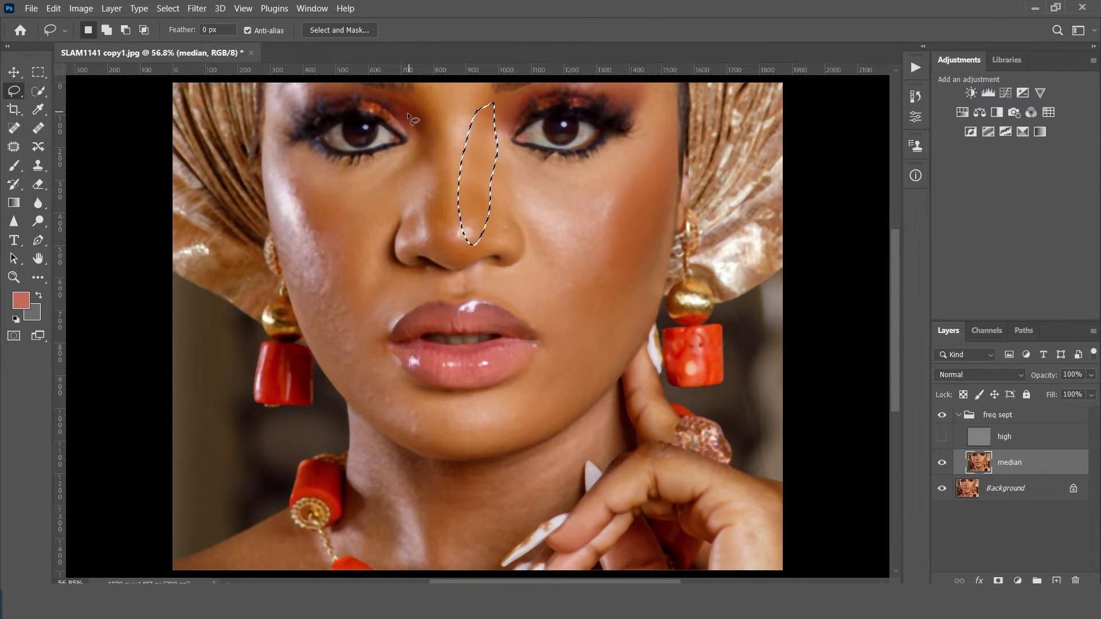
{"action": "mouse_move", "coordinate": [407, 112]}
{"action": "left_mouse_down"}
{"action": "mouse_move", "coordinate": [451, 221]}
{"action": "mouse_move", "coordinate": [432, 108]}
{"action": "left_mouse_up"}
{"action": "left_click", "coordinate": [439, 95]}
{"action": "mouse_move", "coordinate": [449, 229]}
{"action": "left_mouse_down"}
{"action": "mouse_move", "coordinate": [464, 201]}
{"action": "mouse_move", "coordinate": [463, 95]}
{"action": "left_mouse_up"}
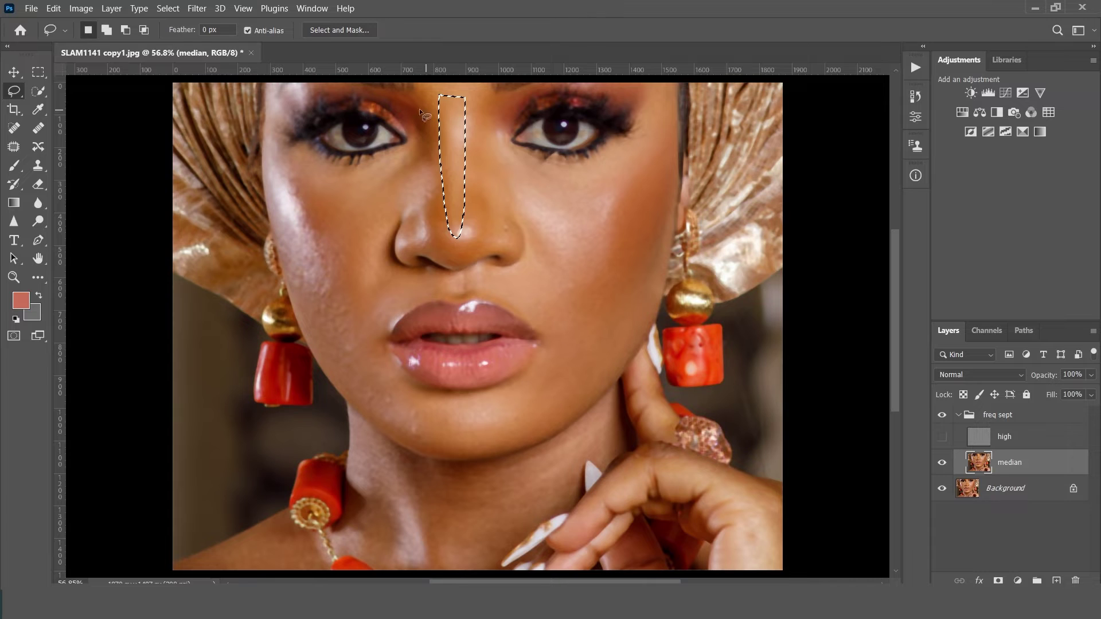
{"action": "left_click_drag", "start_coordinate": [413, 190], "coordinate": [434, 216]}
{"action": "left_click", "coordinate": [440, 117]}
Step: Lasso the cheek area beneath the eye on the shinier side of the face and feather the selection by 30 pixels
{"action": "mouse_move", "coordinate": [379, 162]}
{"action": "left_mouse_down"}
{"action": "mouse_move", "coordinate": [331, 168]}
{"action": "mouse_move", "coordinate": [288, 147]}
{"action": "left_mouse_up"}
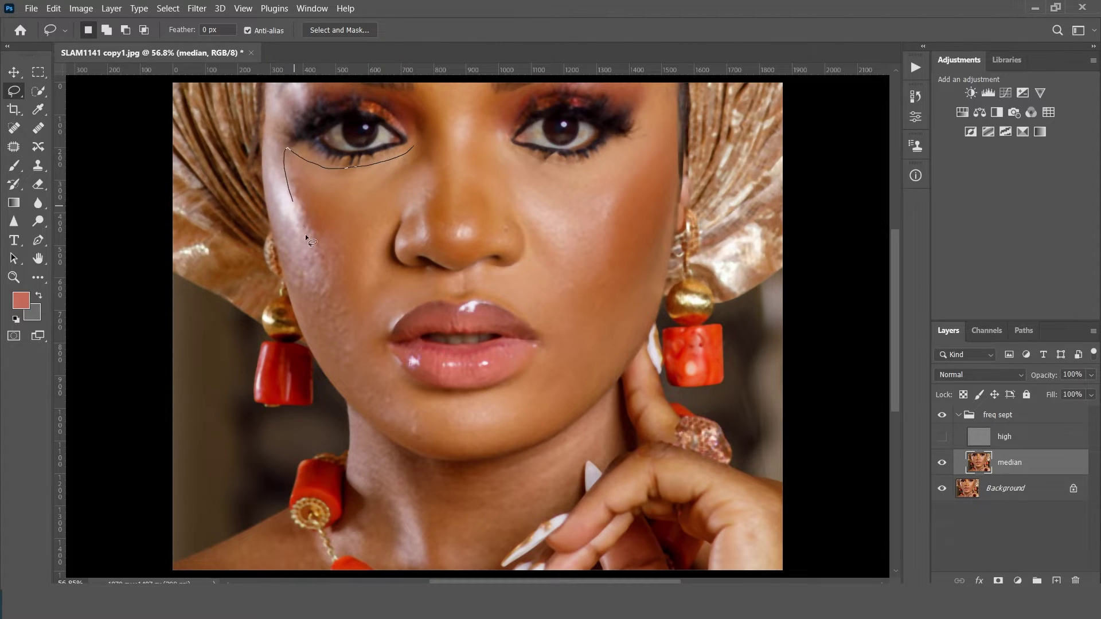
{"action": "mouse_move", "coordinate": [392, 221]}
{"action": "left_mouse_down"}
{"action": "mouse_move", "coordinate": [425, 168]}
{"action": "mouse_move", "coordinate": [414, 149]}
{"action": "left_mouse_up"}
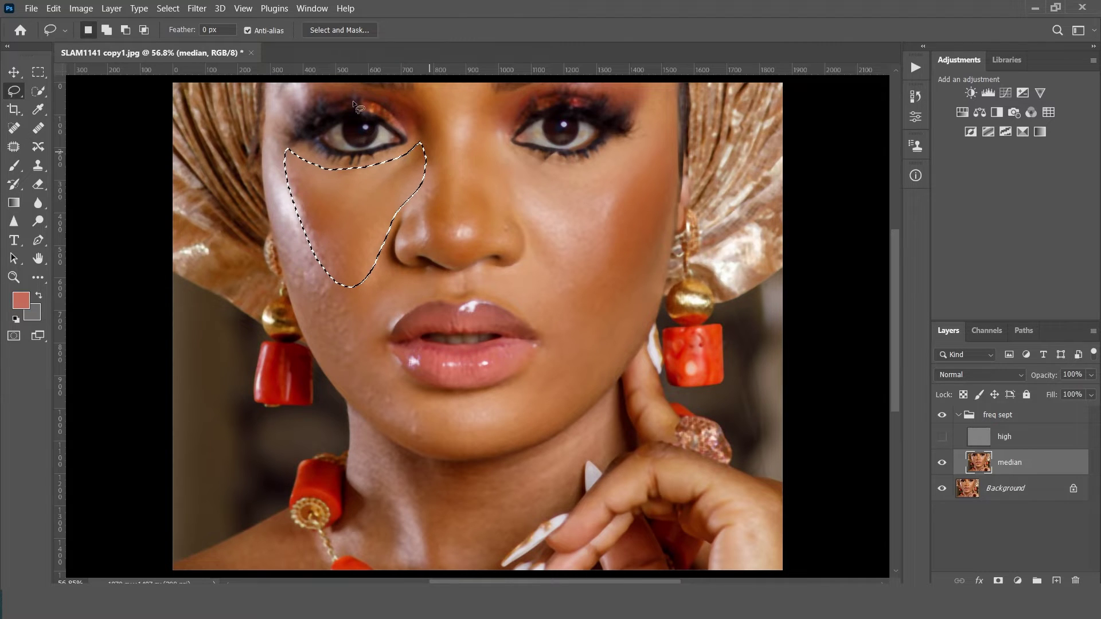
{"action": "right_click", "coordinate": [345, 198]}
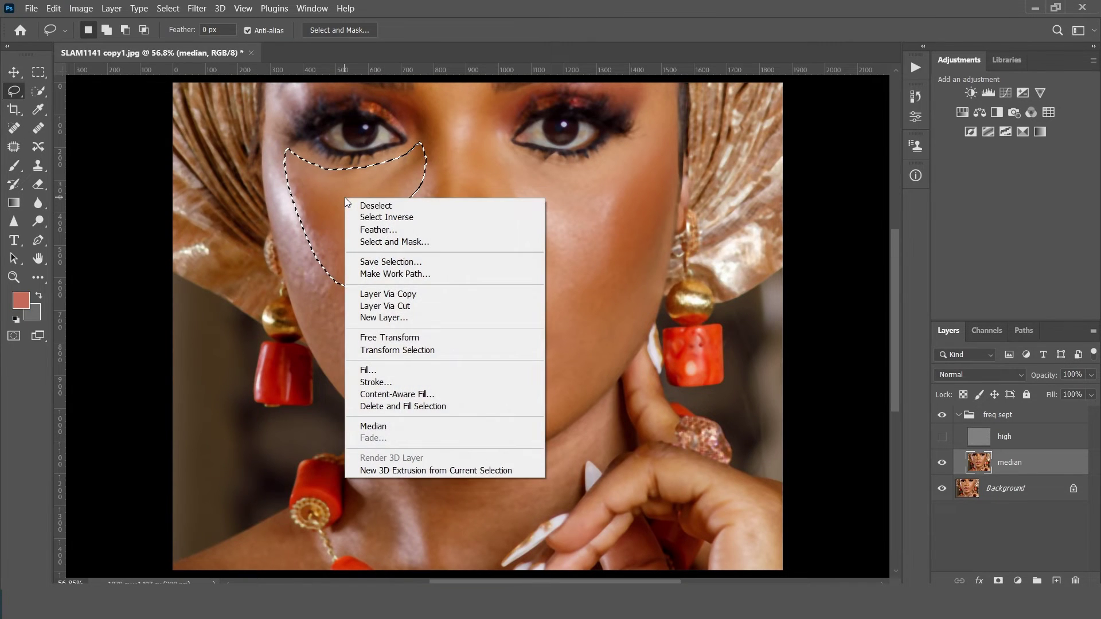
{"action": "left_click", "coordinate": [383, 230]}
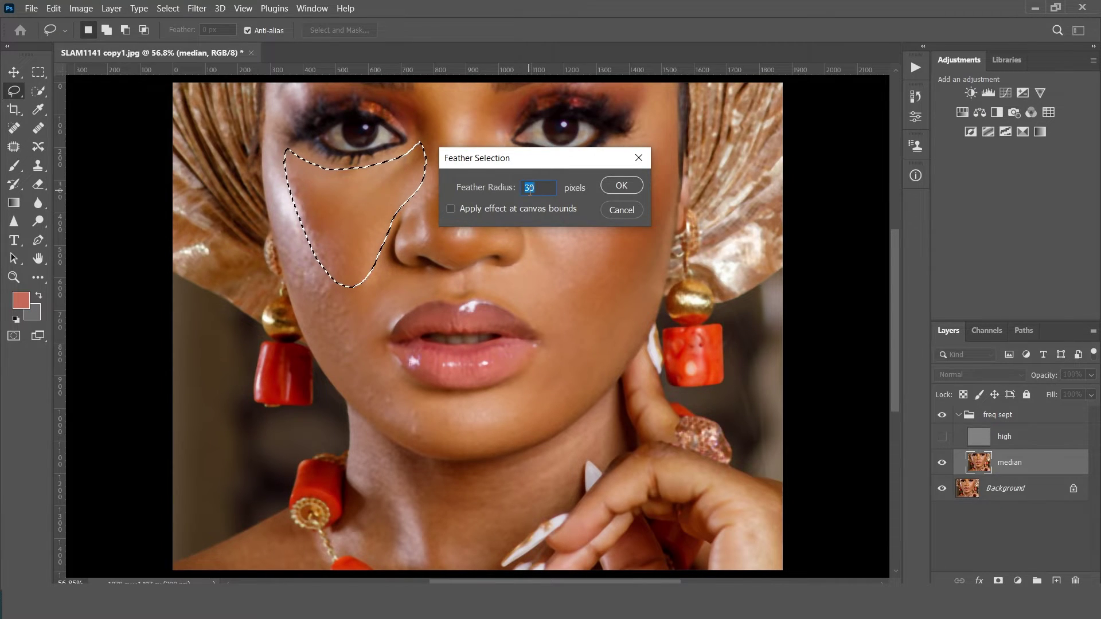
{"action": "left_click", "coordinate": [620, 186]}
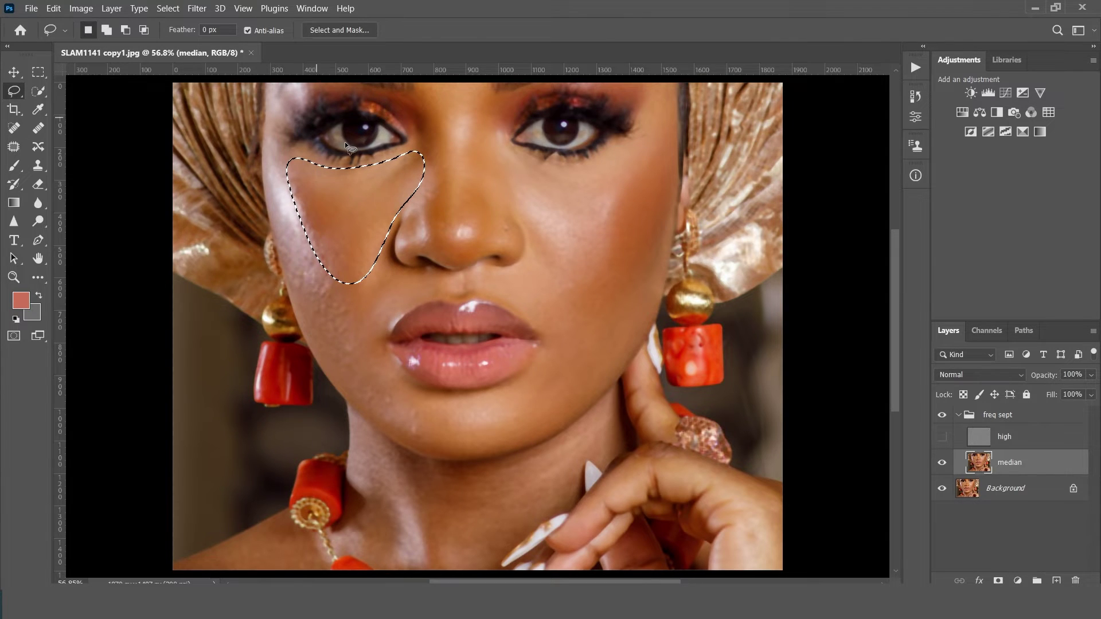
Step: Apply a Gaussian Blur with a 30.4 pixel radius to the selected under-eye cheek and deselect it
{"action": "left_click", "coordinate": [196, 9]}
{"action": "mouse_move", "coordinate": [291, 183]}
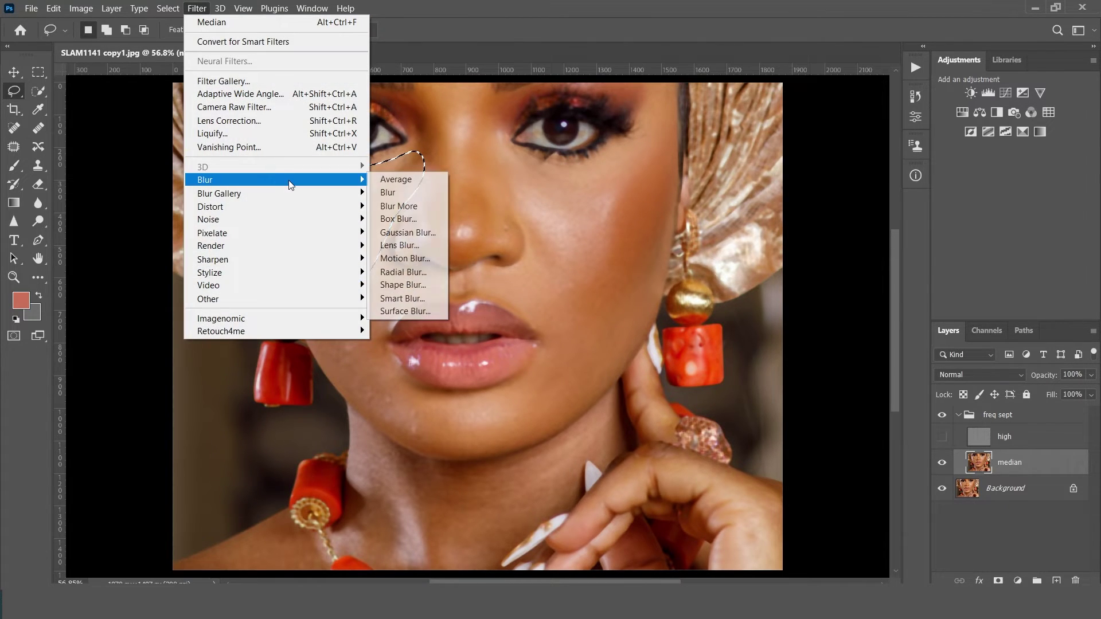
{"action": "left_click", "coordinate": [438, 237]}
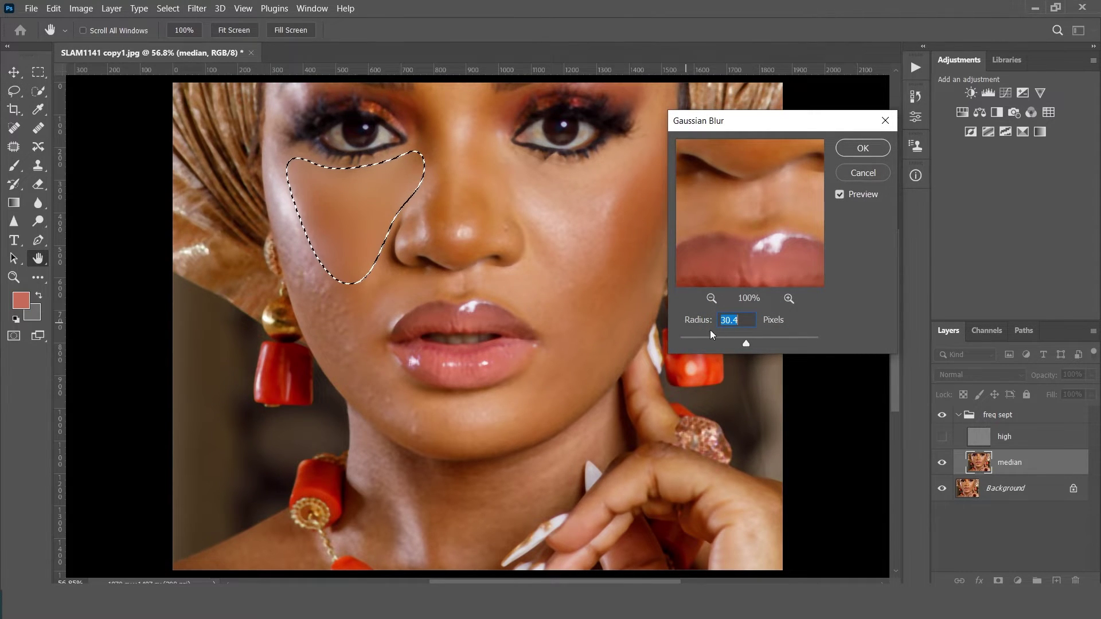
{"action": "left_click", "coordinate": [861, 149]}
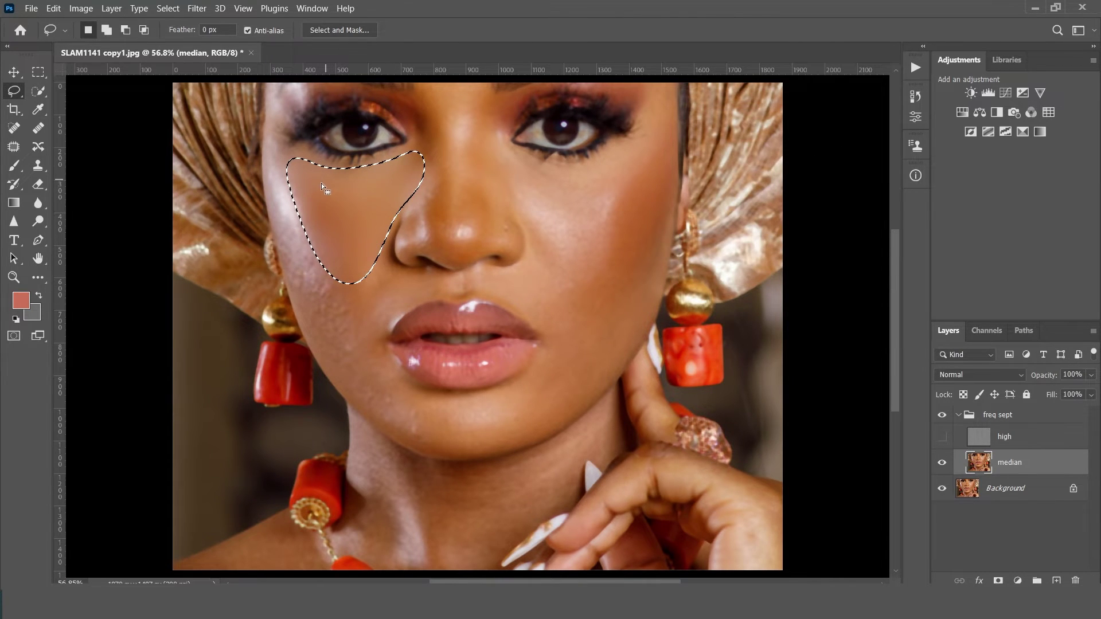
{"action": "key", "text": "ctrl+d"}
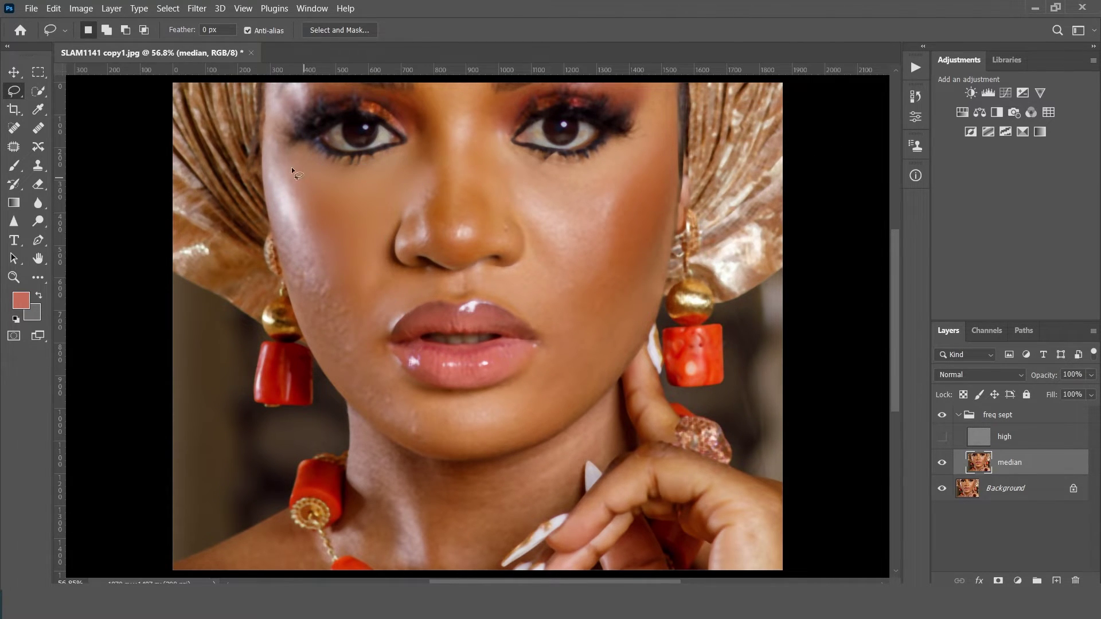
Step: Lasso the shiny strip from the outer cheek down to the chin and feather the selection by 30 pixels
{"action": "left_click_drag", "start_coordinate": [280, 148], "coordinate": [273, 153]}
{"action": "left_click_drag", "start_coordinate": [369, 339], "coordinate": [297, 171]}
{"action": "right_click", "coordinate": [294, 227]}
{"action": "left_click", "coordinate": [325, 260]}
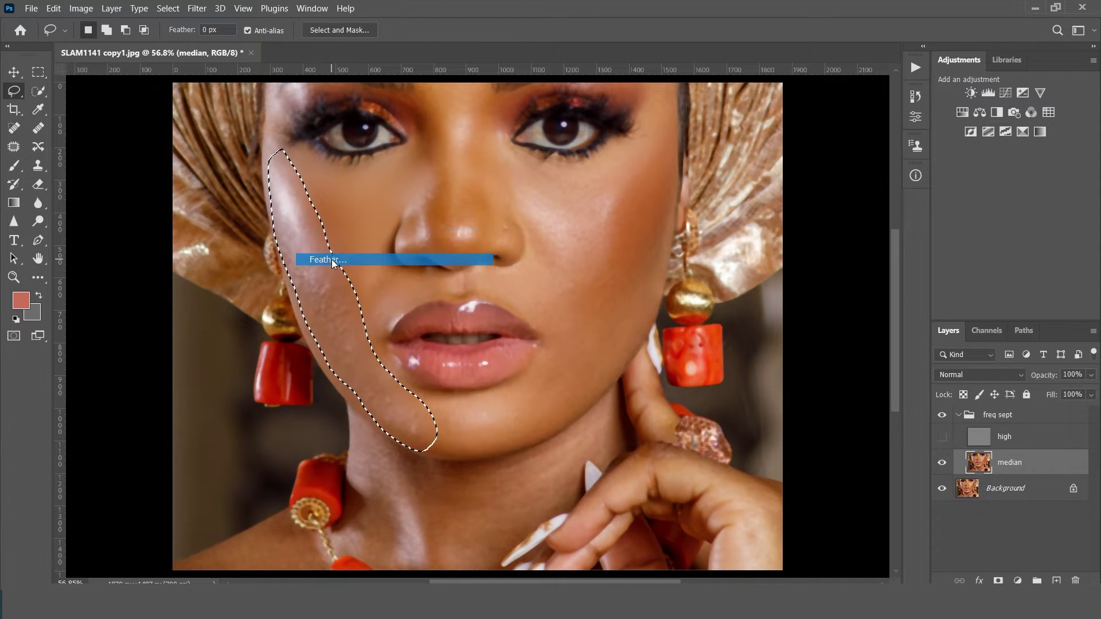
{"action": "left_click", "coordinate": [634, 186]}
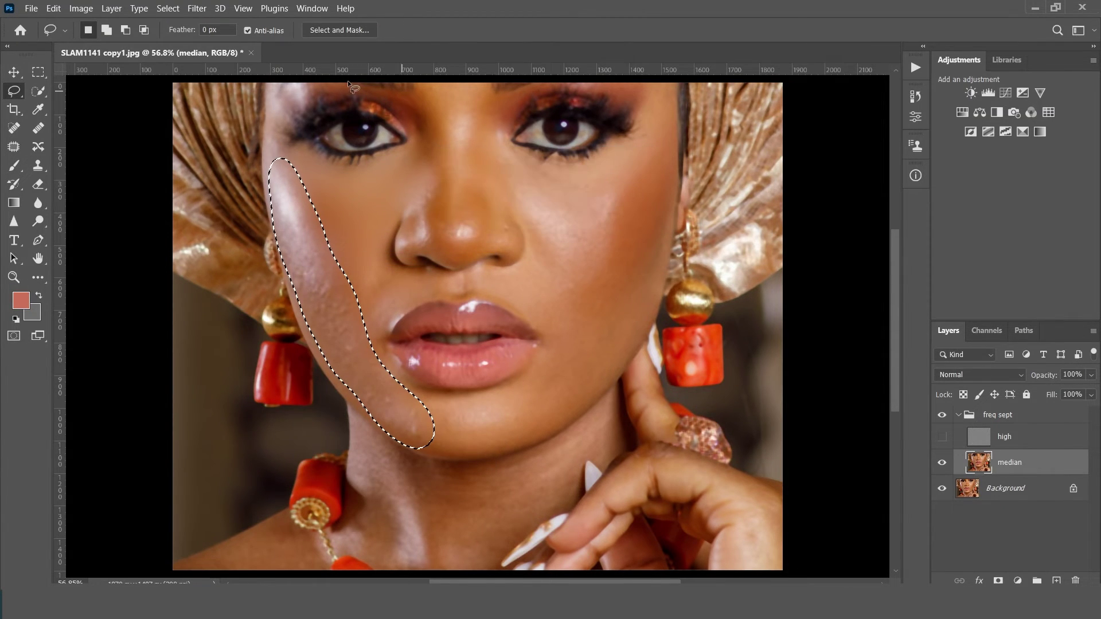
Step: Smooth the cheek-to-chin strip with a Gaussian Blur of 30.4 pixels and clear the selection
{"action": "left_click", "coordinate": [188, 11]}
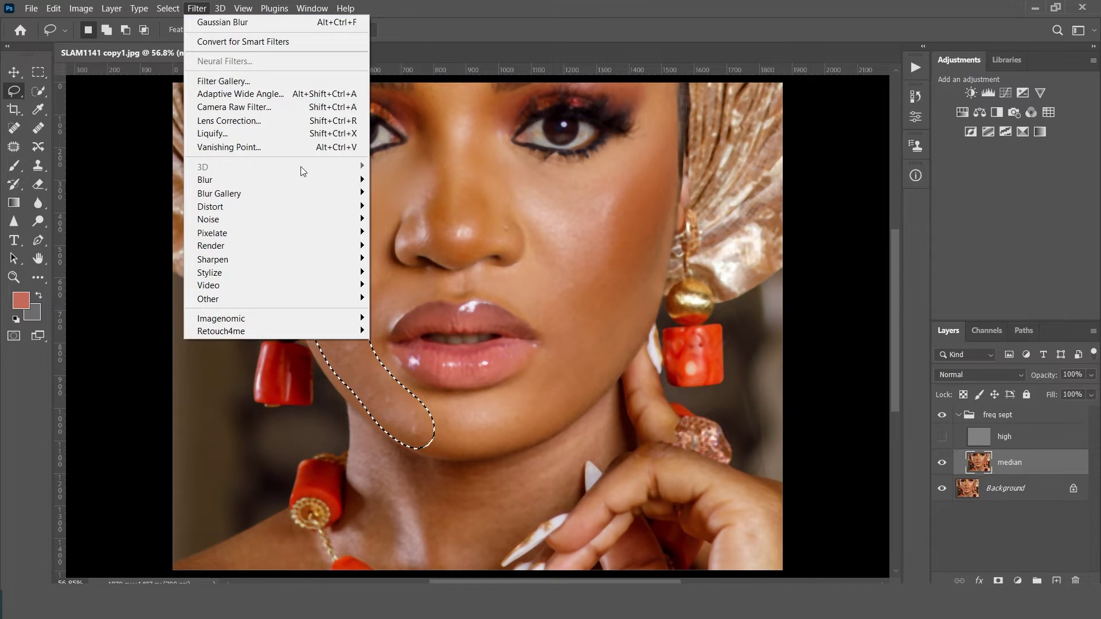
{"action": "mouse_move", "coordinate": [312, 180]}
{"action": "left_click", "coordinate": [411, 234]}
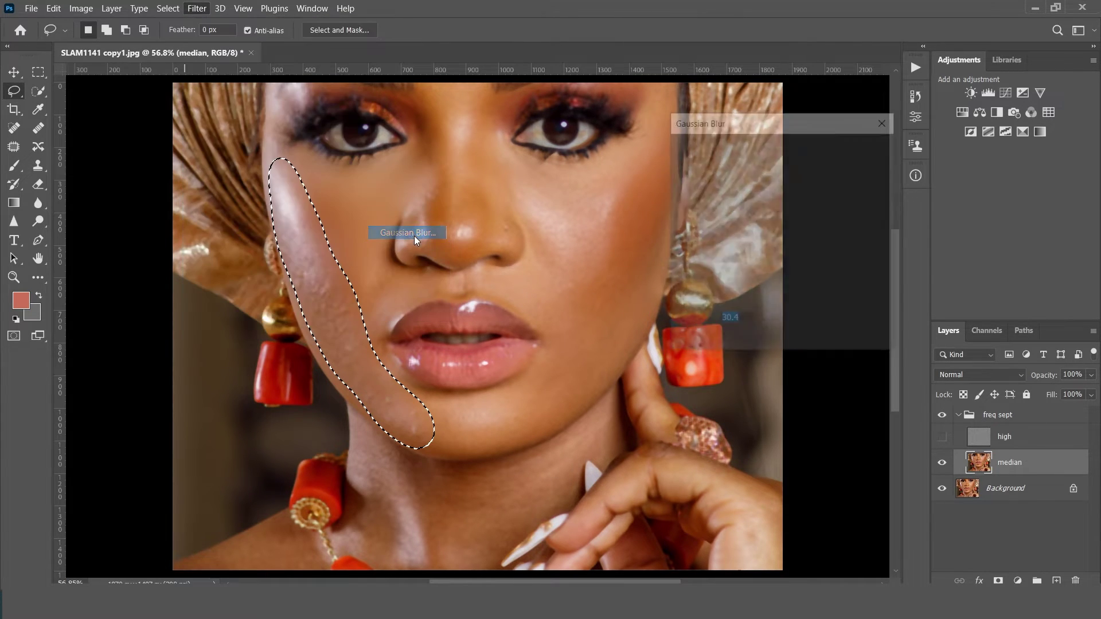
{"action": "left_click", "coordinate": [354, 199]}
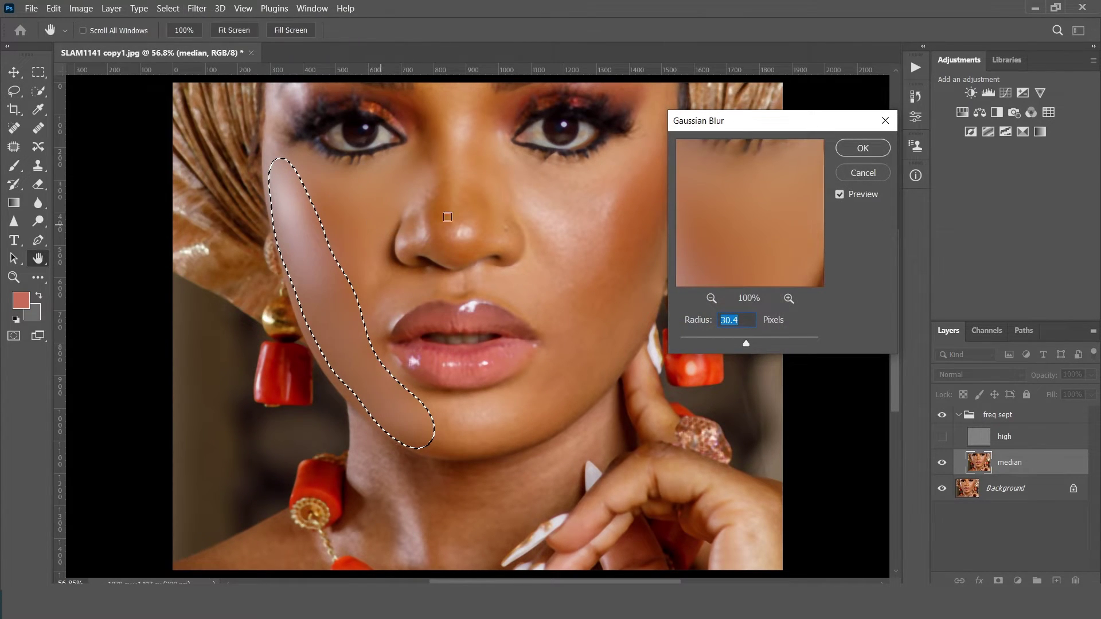
{"action": "left_click", "coordinate": [861, 149]}
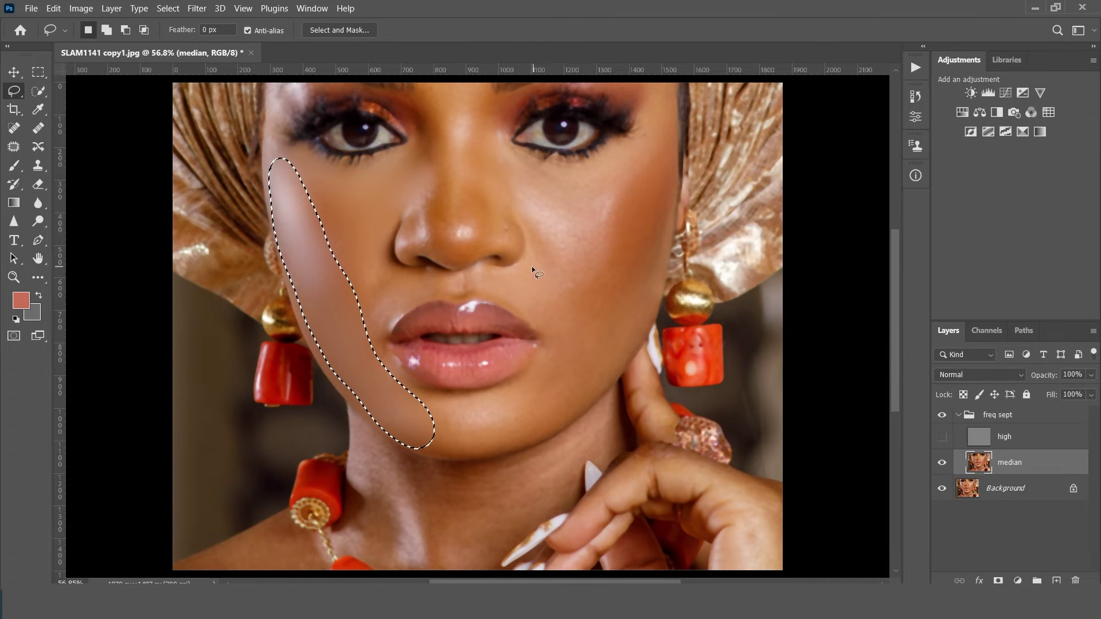
{"action": "key", "text": "ctrl+d"}
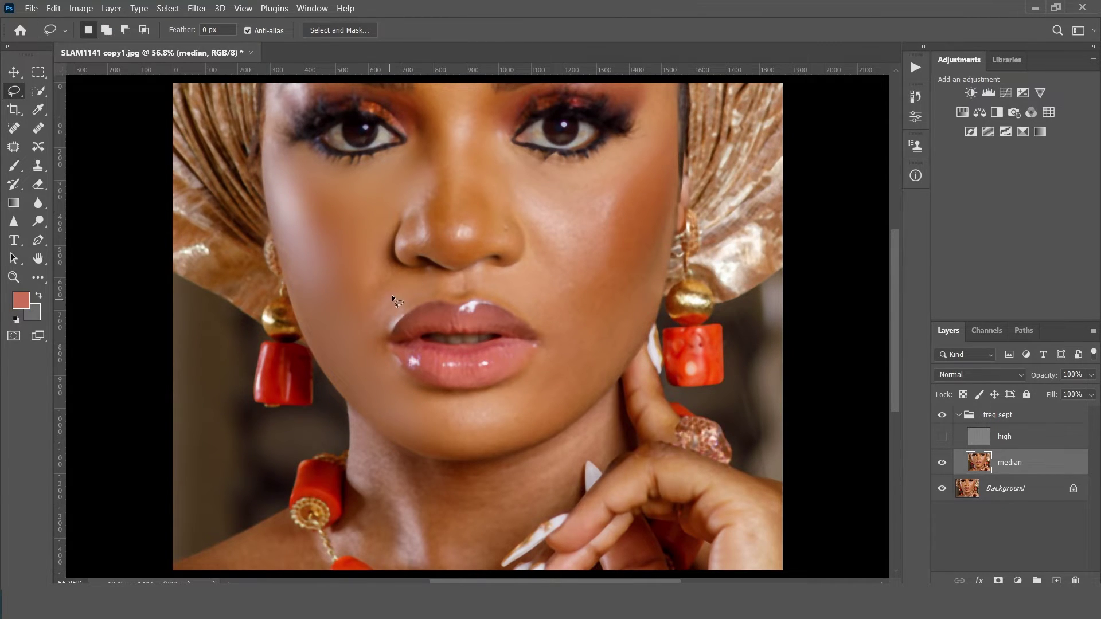
Step: Lasso the small area between the nostril and the lip corner on the shinier side, and feather it by 30 pixels
{"action": "left_click_drag", "start_coordinate": [391, 271], "coordinate": [363, 330]}
{"action": "left_click_drag", "start_coordinate": [412, 270], "coordinate": [395, 270]}
{"action": "right_click", "coordinate": [393, 299]}
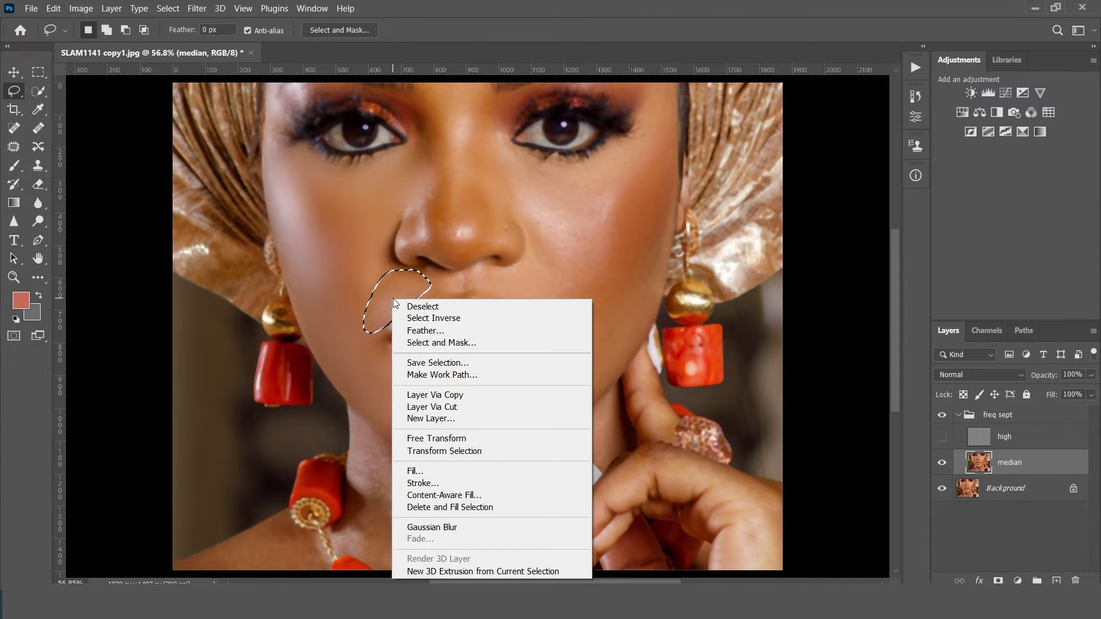
{"action": "left_click", "coordinate": [419, 331]}
{"action": "left_click", "coordinate": [619, 187]}
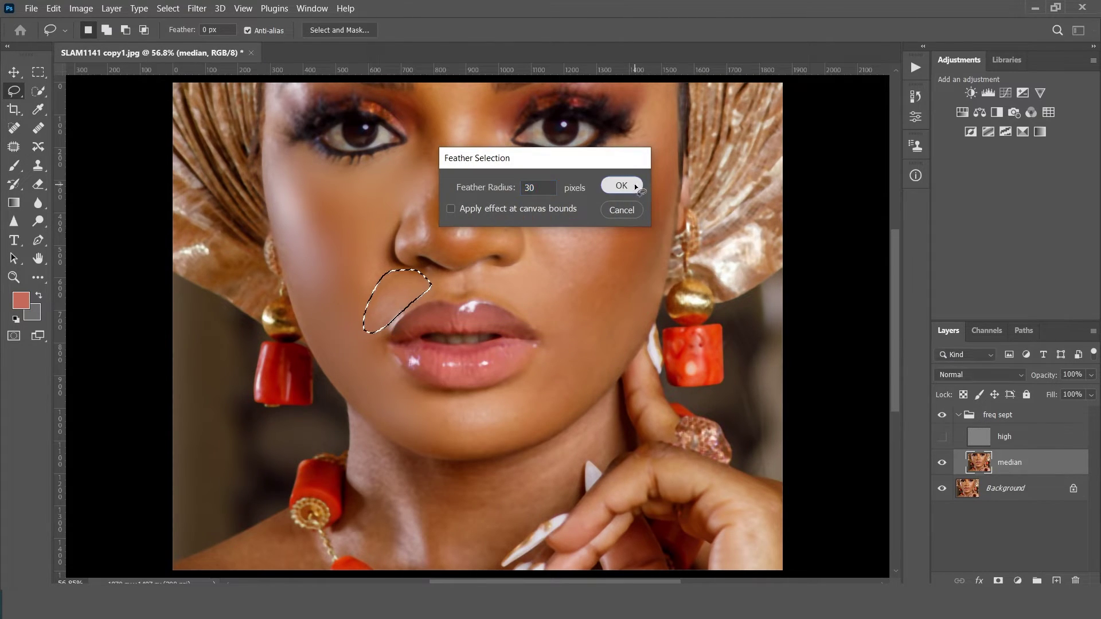
Step: Blur the selected area between nostril and lip with a 30.4 pixel Gaussian Blur and deselect it
{"action": "left_click", "coordinate": [196, 8]}
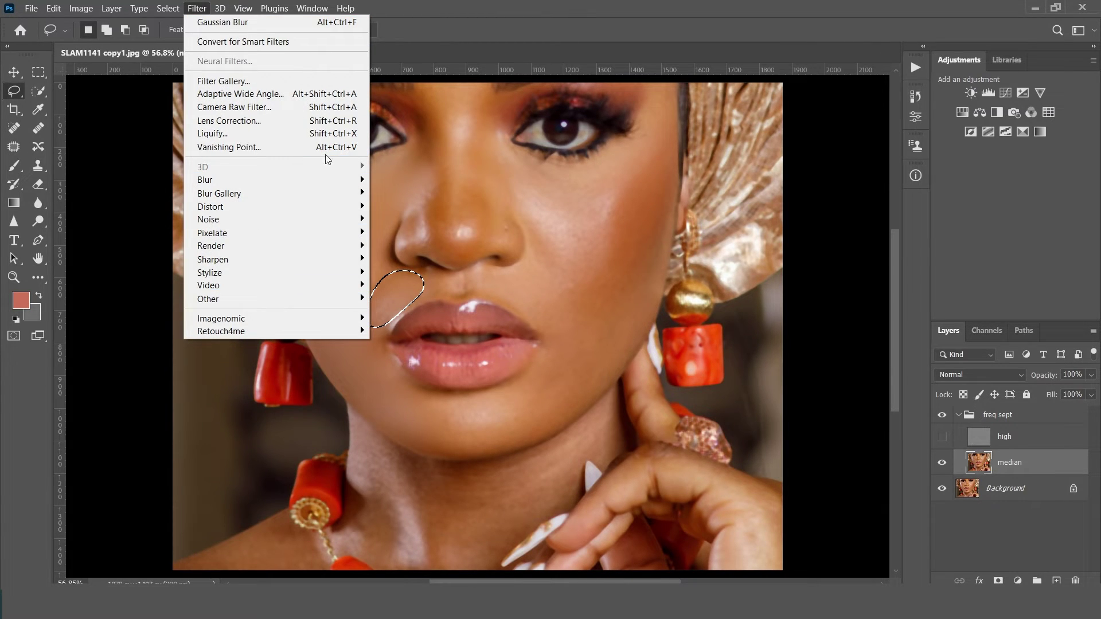
{"action": "mouse_move", "coordinate": [228, 6]}
{"action": "mouse_move", "coordinate": [328, 185]}
{"action": "left_click", "coordinate": [405, 233]}
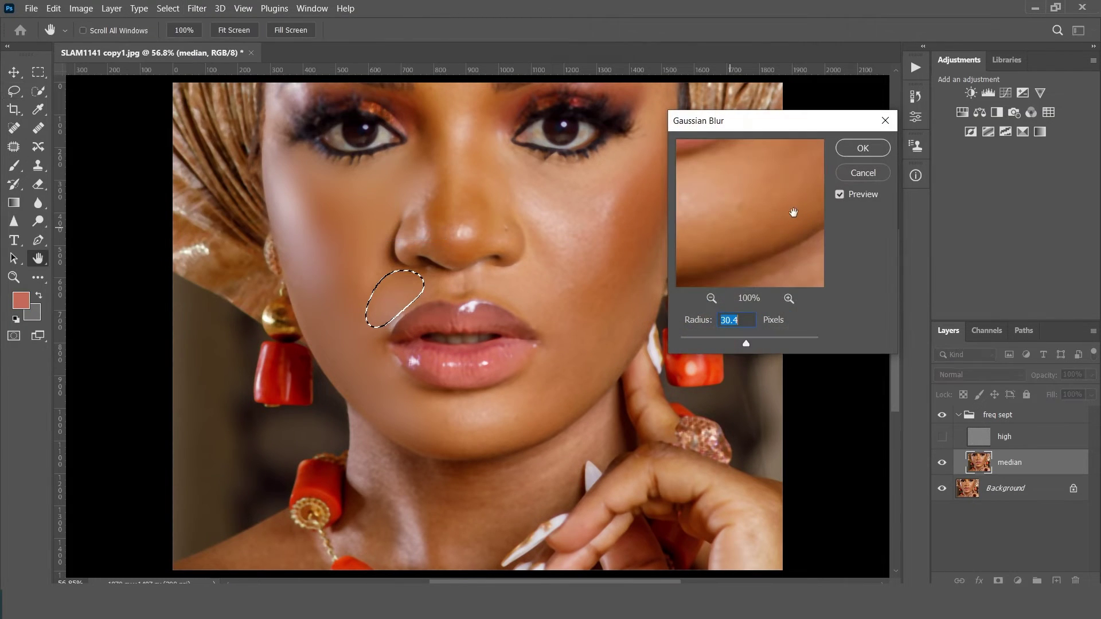
{"action": "left_click", "coordinate": [862, 148]}
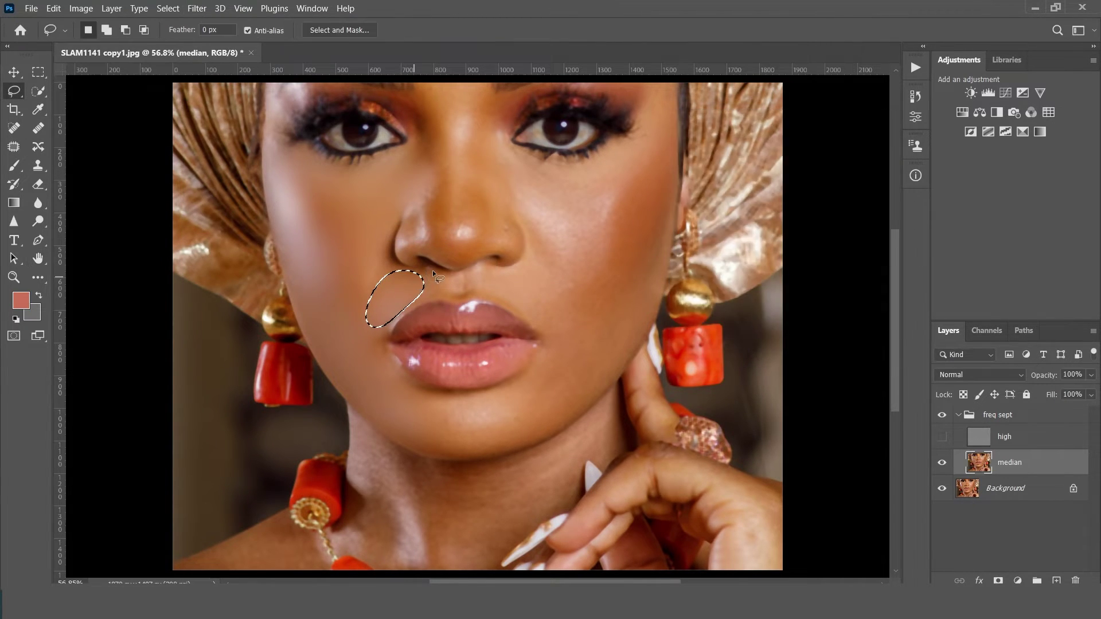
{"action": "key", "text": "ctrl+d"}
Step: Lasso a narrow strip down the nose bridge on its brighter side and feather the selection by 30 pixels
{"action": "left_click_drag", "start_coordinate": [490, 94], "coordinate": [492, 96]}
{"action": "right_click", "coordinate": [477, 134]}
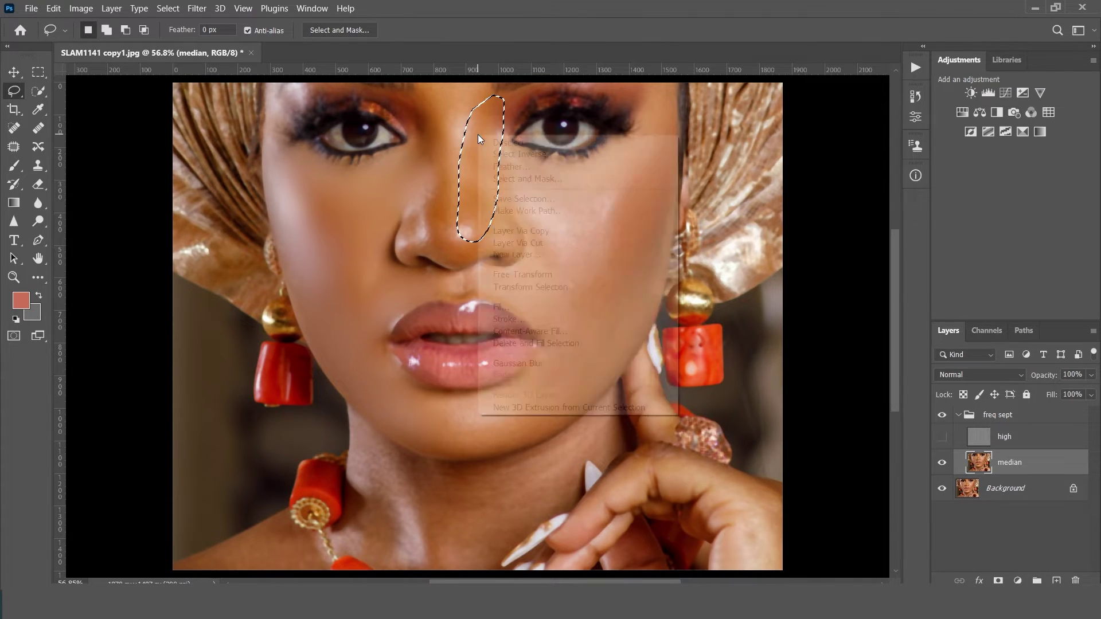
{"action": "left_click", "coordinate": [504, 167]}
{"action": "left_click", "coordinate": [616, 188]}
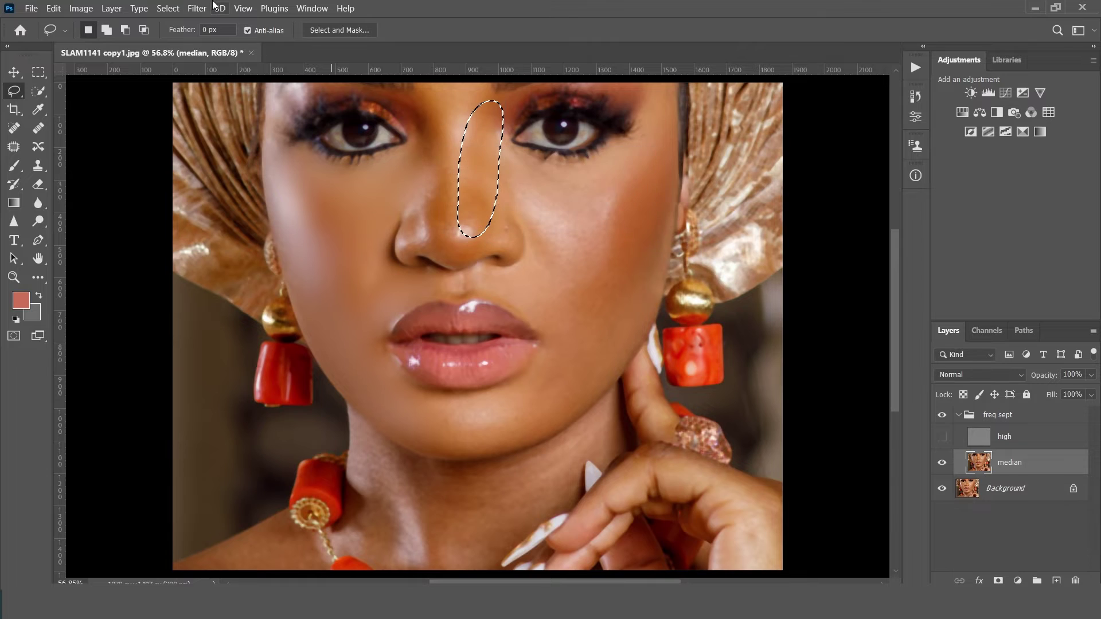
Step: Reapply the last Gaussian Blur to the nose bridge strip and clear the selection
{"action": "left_click", "coordinate": [197, 8]}
{"action": "left_click", "coordinate": [232, 22]}
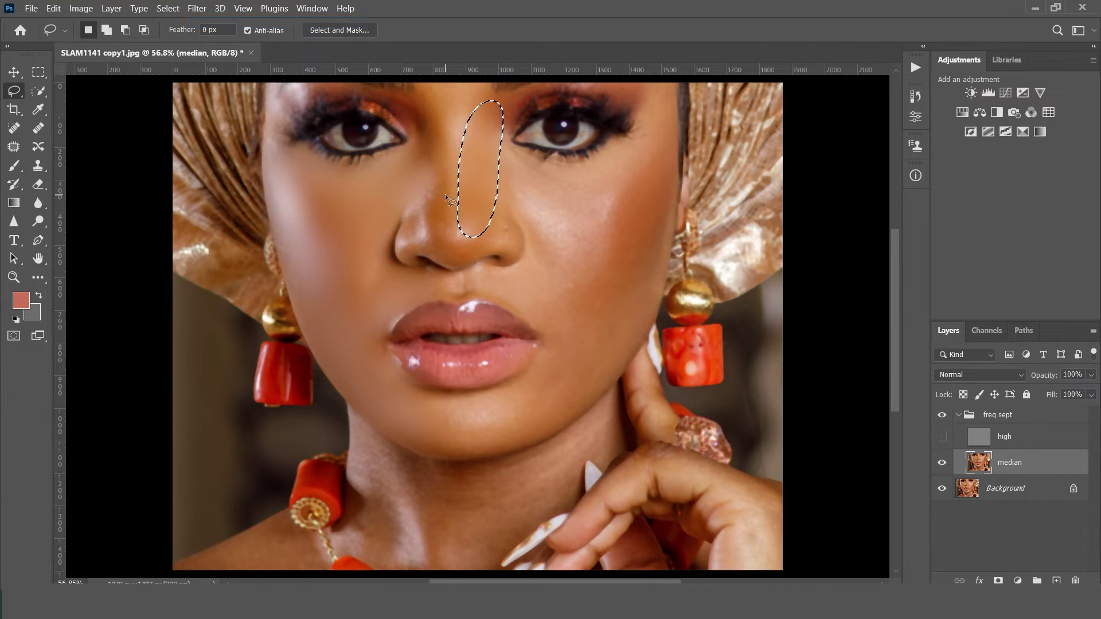
{"action": "key", "text": "ctrl+d"}
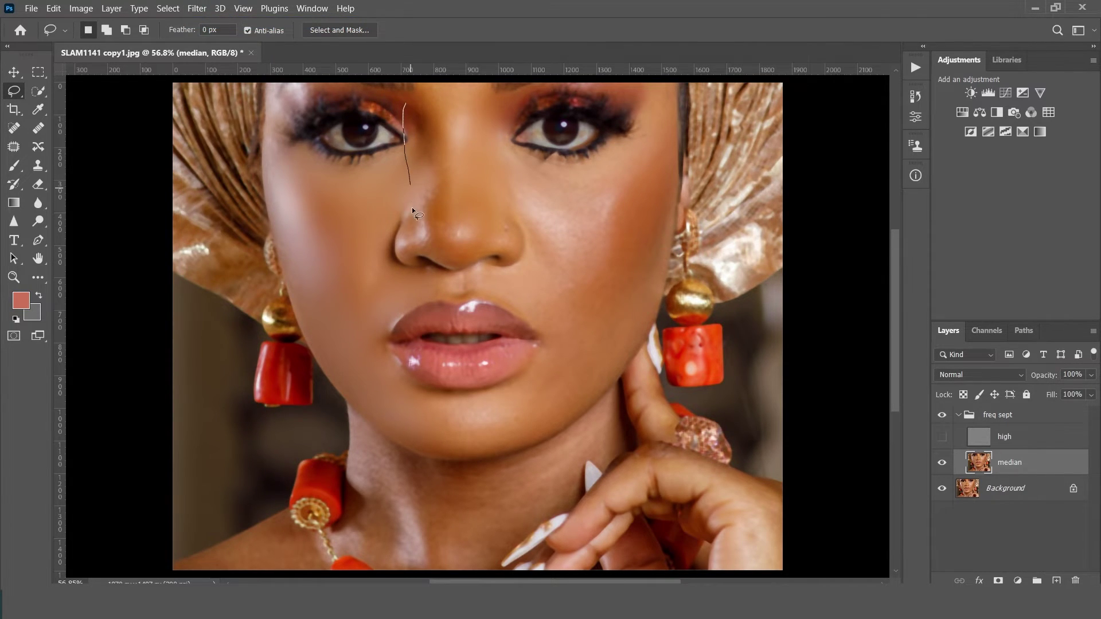
Step: Lasso the shaded side of the nose from the inner eye corner to the nostril, and feather it by 30 pixels
{"action": "left_click_drag", "start_coordinate": [422, 97], "coordinate": [424, 99]}
{"action": "right_click", "coordinate": [412, 146]}
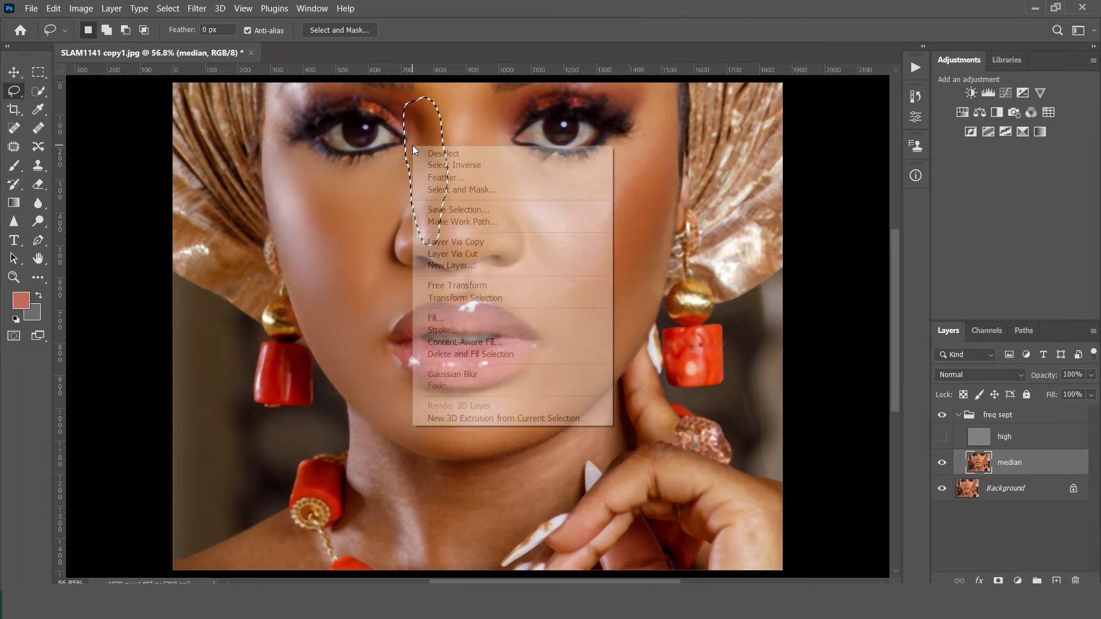
{"action": "left_click", "coordinate": [484, 177]}
{"action": "left_click", "coordinate": [615, 188]}
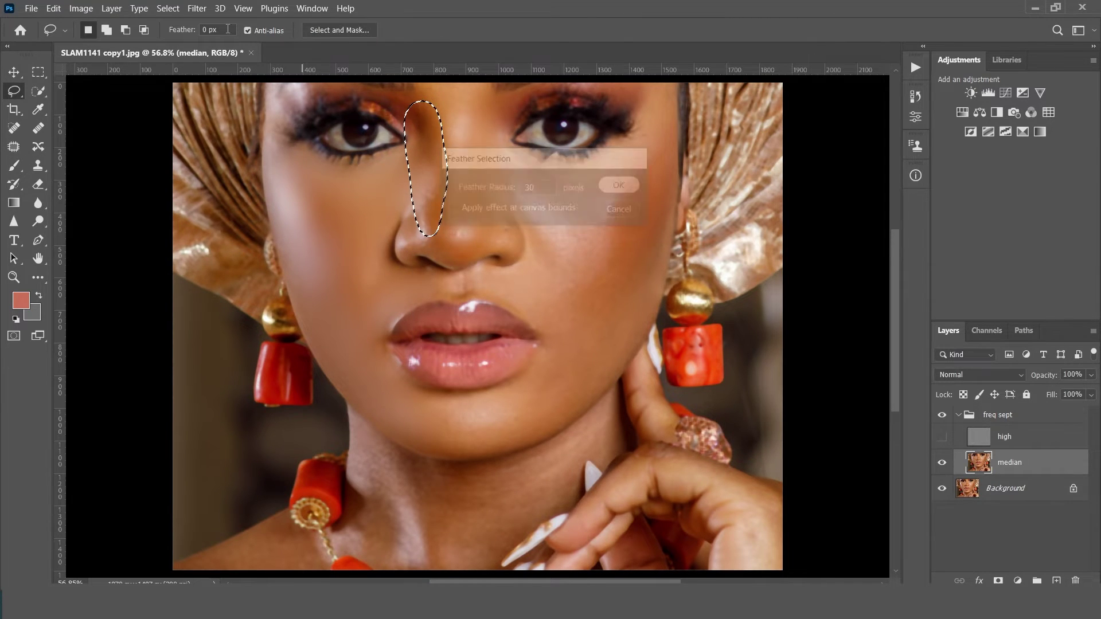
Step: Repeat the last Gaussian Blur on the shaded side of the nose and deselect the area
{"action": "left_click", "coordinate": [197, 8]}
{"action": "left_click", "coordinate": [255, 28]}
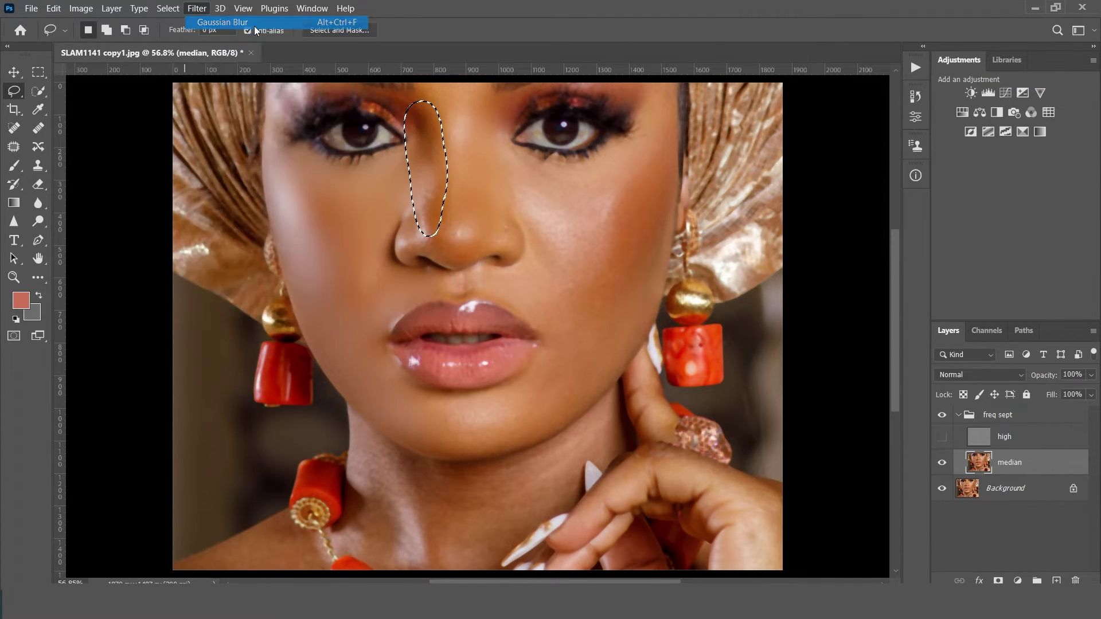
{"action": "key", "text": "ctrl+d"}
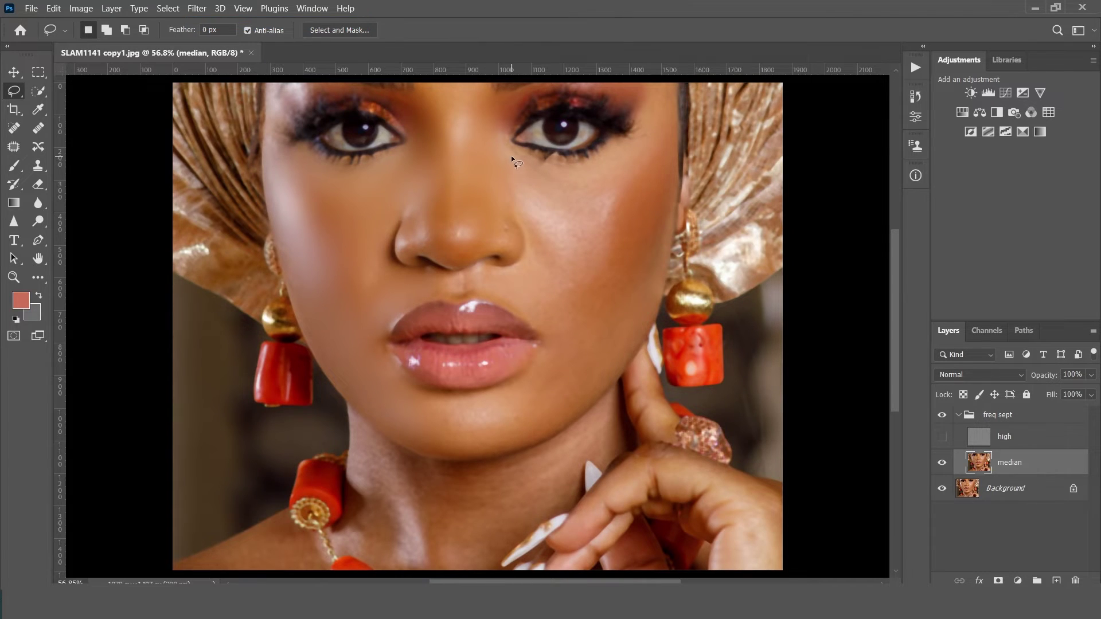
Step: Lasso the highlighted cheek beneath the other eye, opposite the shinier side, and feather the selection by 30 pixels
{"action": "mouse_move", "coordinate": [507, 154]}
{"action": "left_mouse_down"}
{"action": "mouse_move", "coordinate": [521, 221]}
{"action": "mouse_move", "coordinate": [556, 253]}
{"action": "mouse_move", "coordinate": [600, 243]}
{"action": "left_mouse_up"}
{"action": "left_click_drag", "start_coordinate": [529, 173], "coordinate": [559, 184]}
{"action": "right_click", "coordinate": [558, 185]}
{"action": "left_click", "coordinate": [585, 216]}
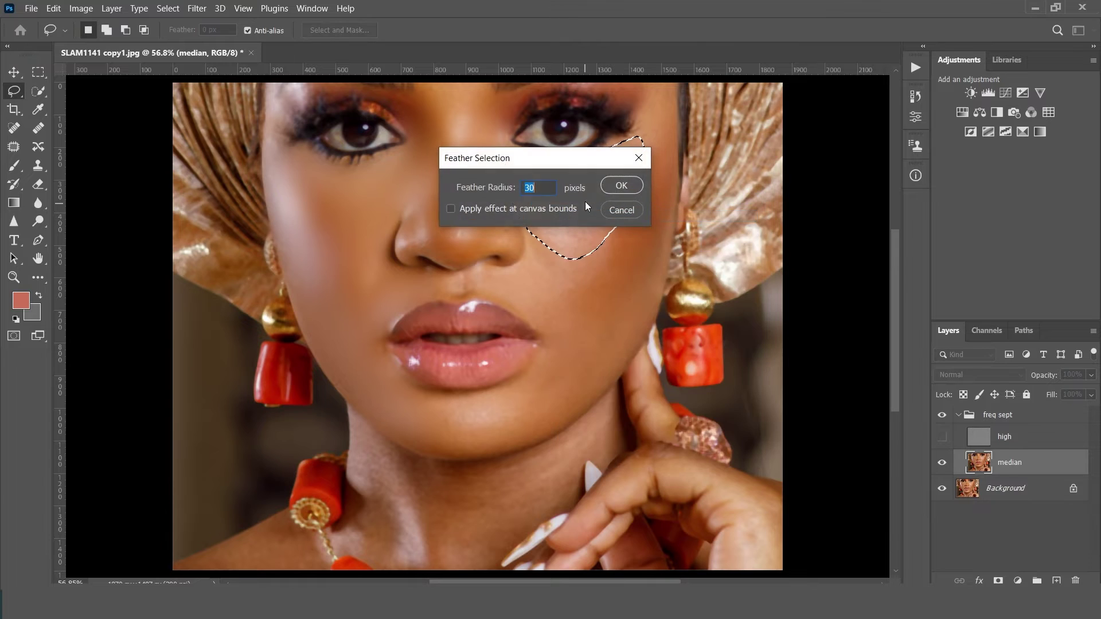
{"action": "left_click", "coordinate": [621, 185]}
Step: Reapply the last Gaussian Blur to the highlighted cheek under the other eye and clear the selection
{"action": "left_click", "coordinate": [191, 9]}
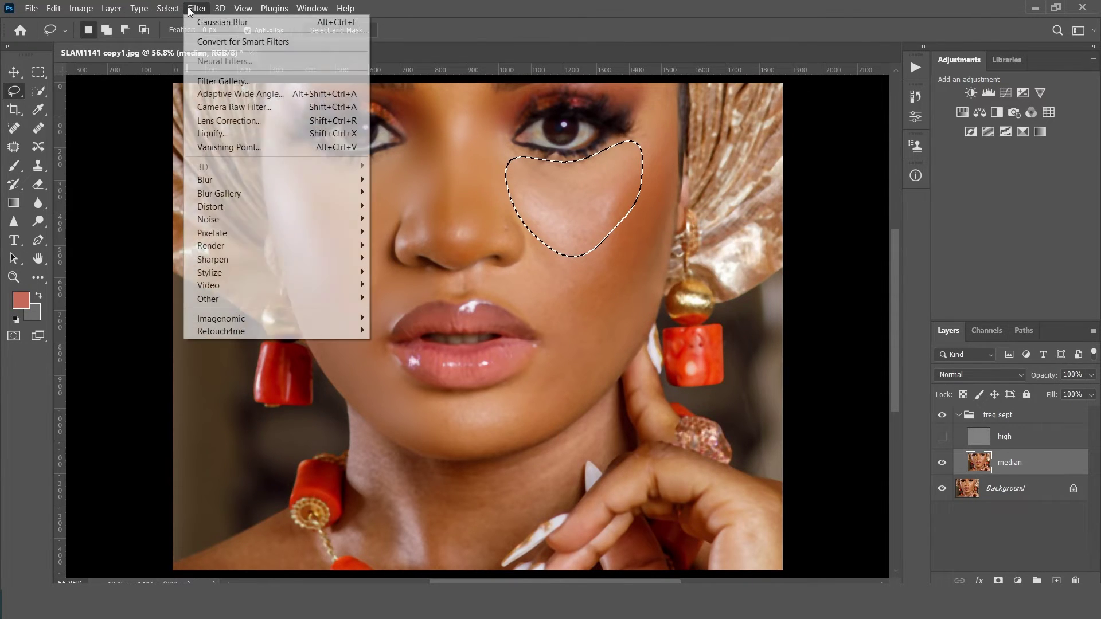
{"action": "left_click", "coordinate": [239, 25]}
{"action": "key", "text": "ctrl+d"}
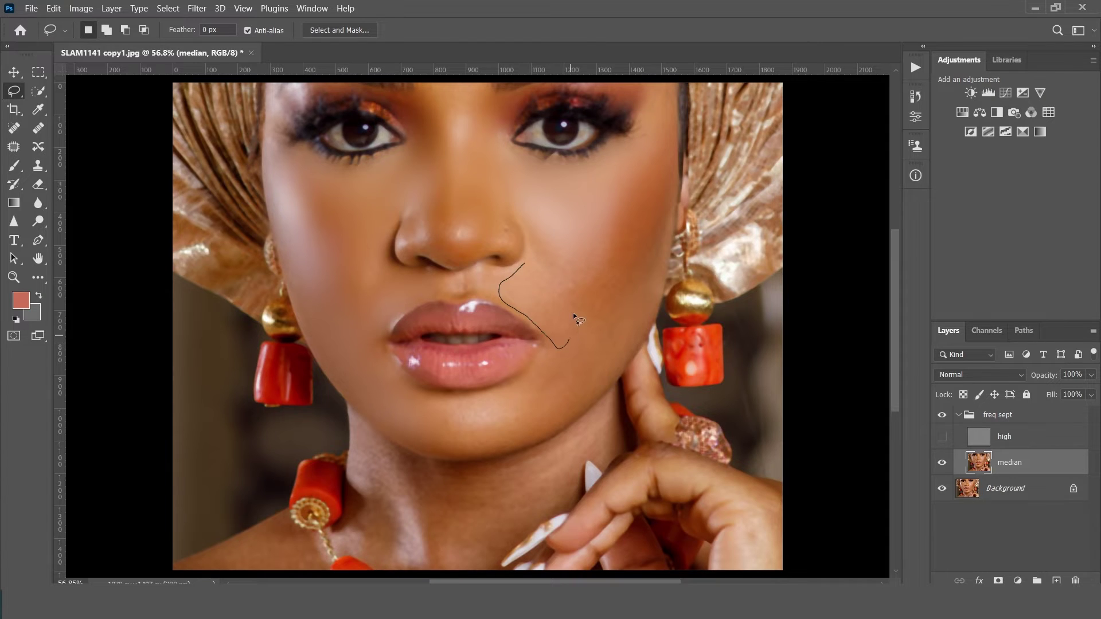
{"action": "left_click_drag", "start_coordinate": [524, 260], "coordinate": [525, 264]}
{"action": "right_click", "coordinate": [525, 277]}
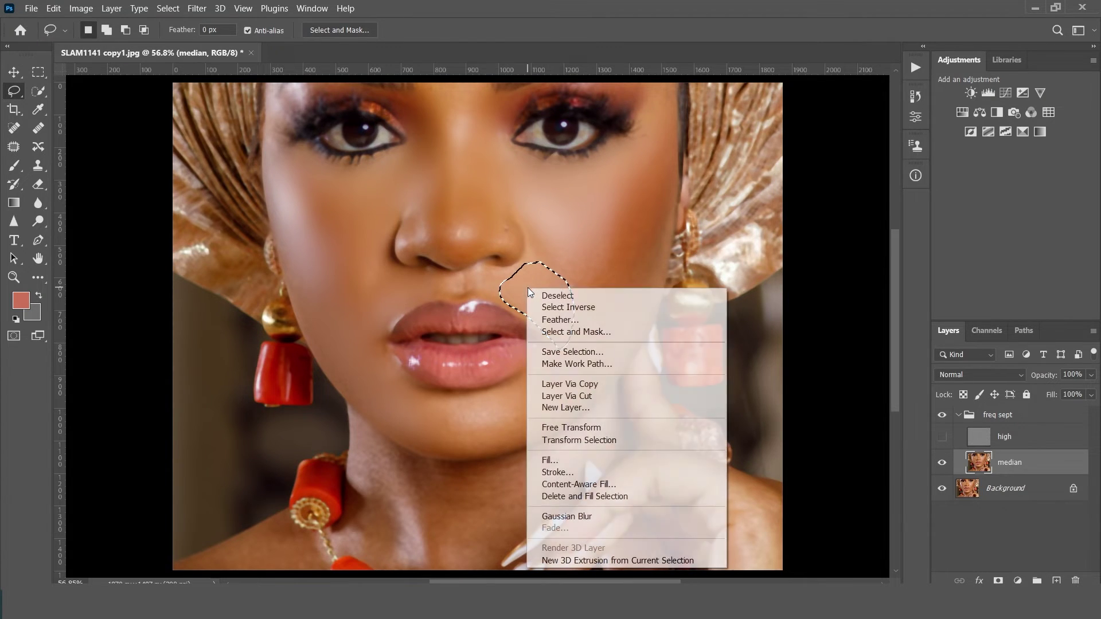
{"action": "left_click", "coordinate": [559, 317]}
{"action": "left_click", "coordinate": [622, 186]}
{"action": "key", "text": "ctrl+d"}
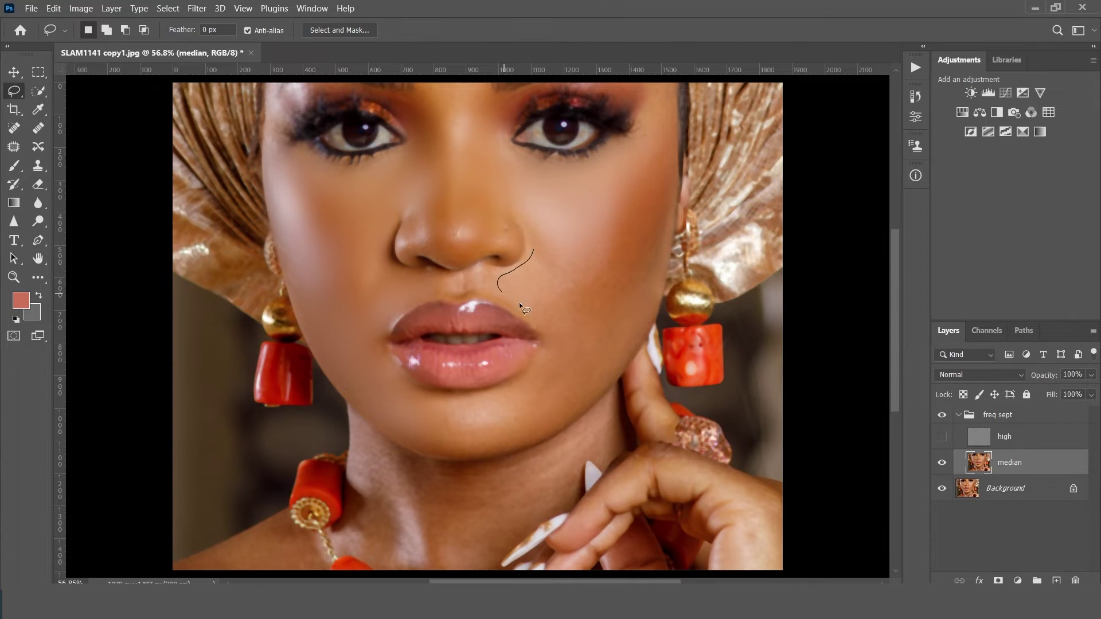
Step: Lasso the smile-line skin between the nostril and the mouth corner, on the side nearer the raised hand
{"action": "mouse_move", "coordinate": [578, 324]}
{"action": "left_mouse_down"}
{"action": "mouse_move", "coordinate": [577, 283]}
{"action": "mouse_move", "coordinate": [534, 250]}
{"action": "left_mouse_up"}
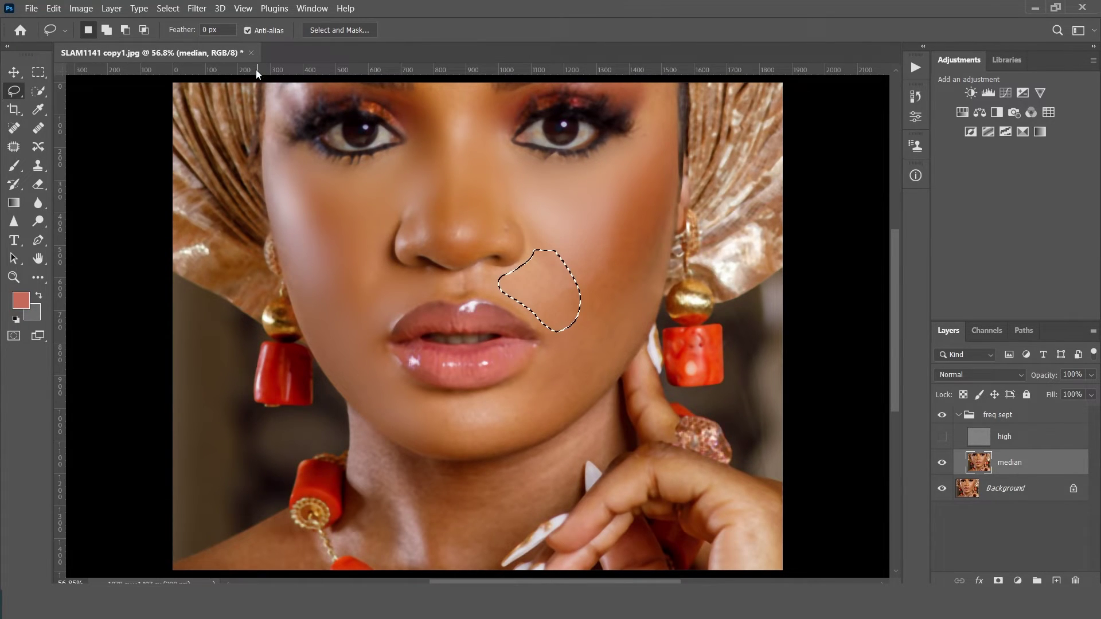
{"action": "left_click", "coordinate": [197, 9]}
{"action": "left_click", "coordinate": [223, 22]}
{"action": "key", "text": "ctrl+d"}
{"action": "key", "text": "ctrl+shift+d"}
Step: Feather the smile-line selection by 30 pixels, reapply the last Gaussian Blur to it and deselect
{"action": "right_click", "coordinate": [549, 282]}
{"action": "left_click", "coordinate": [573, 315]}
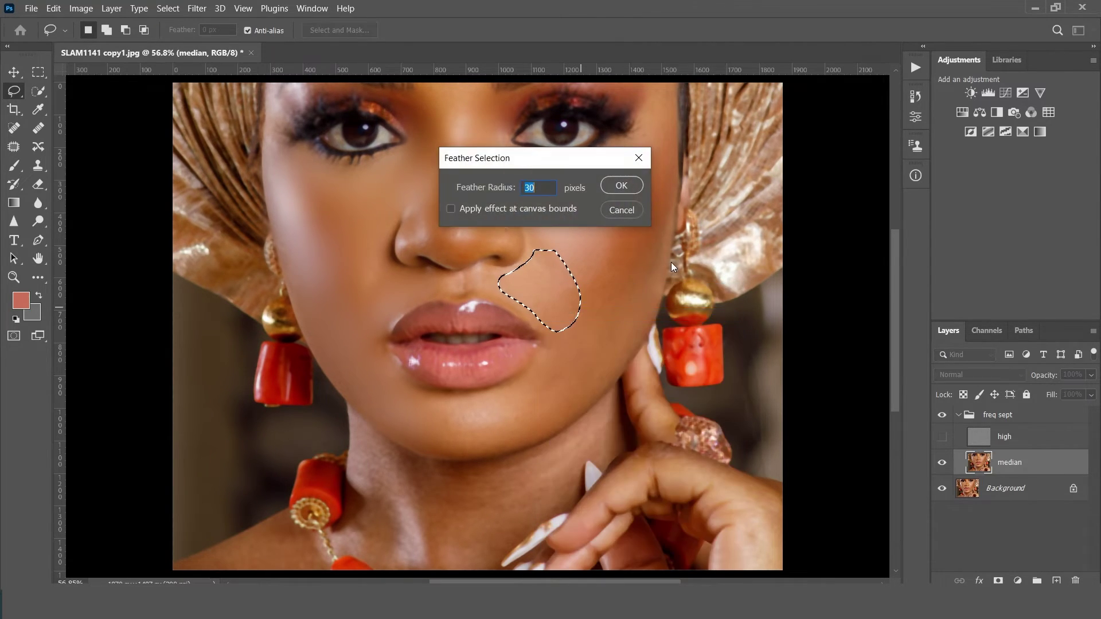
{"action": "left_click", "coordinate": [621, 185]}
{"action": "left_click", "coordinate": [193, 10]}
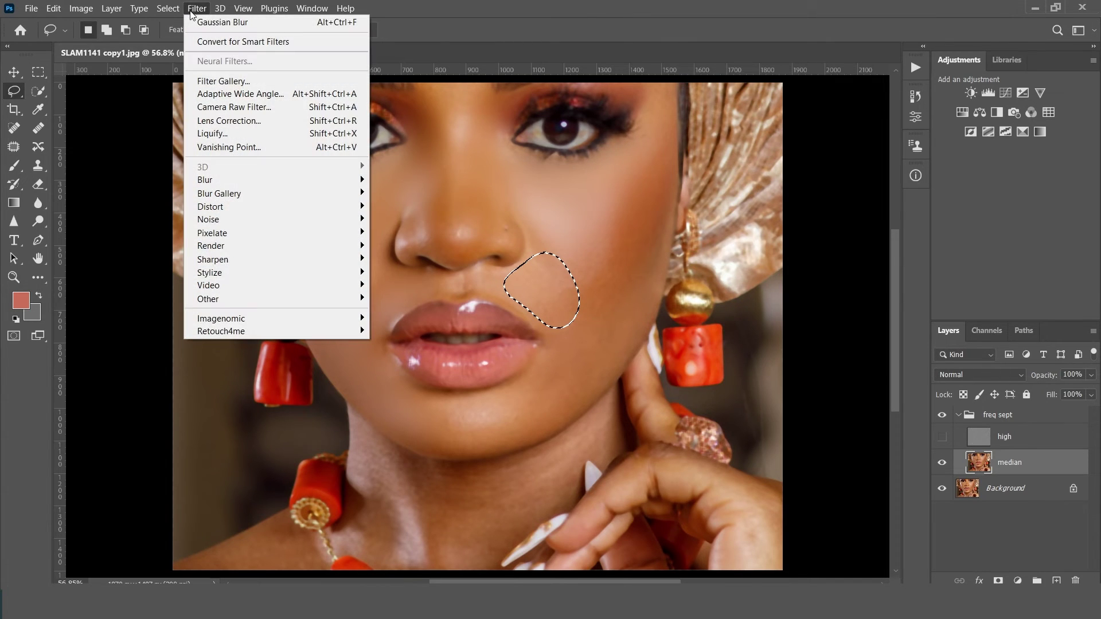
{"action": "left_click", "coordinate": [216, 21]}
{"action": "key", "text": "ctrl+d"}
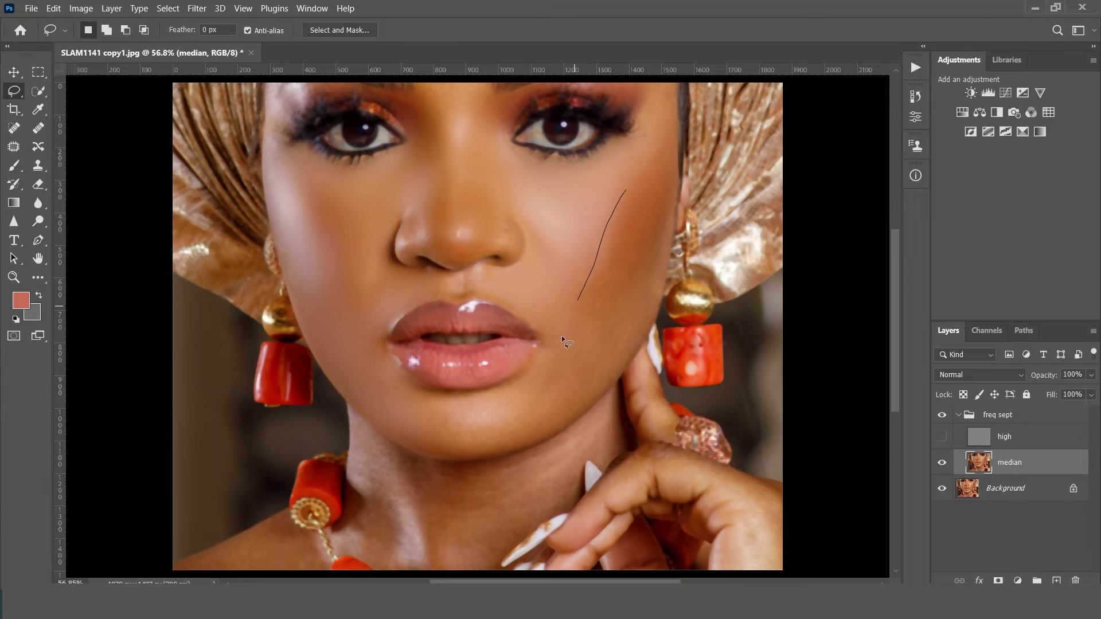
Step: Lasso the shaded outer cheek from the temple to the jaw, feather it by 30 pixels and reapply the last Gaussian Blur
{"action": "left_click_drag", "start_coordinate": [663, 190], "coordinate": [663, 147]}
{"action": "right_click", "coordinate": [627, 221]}
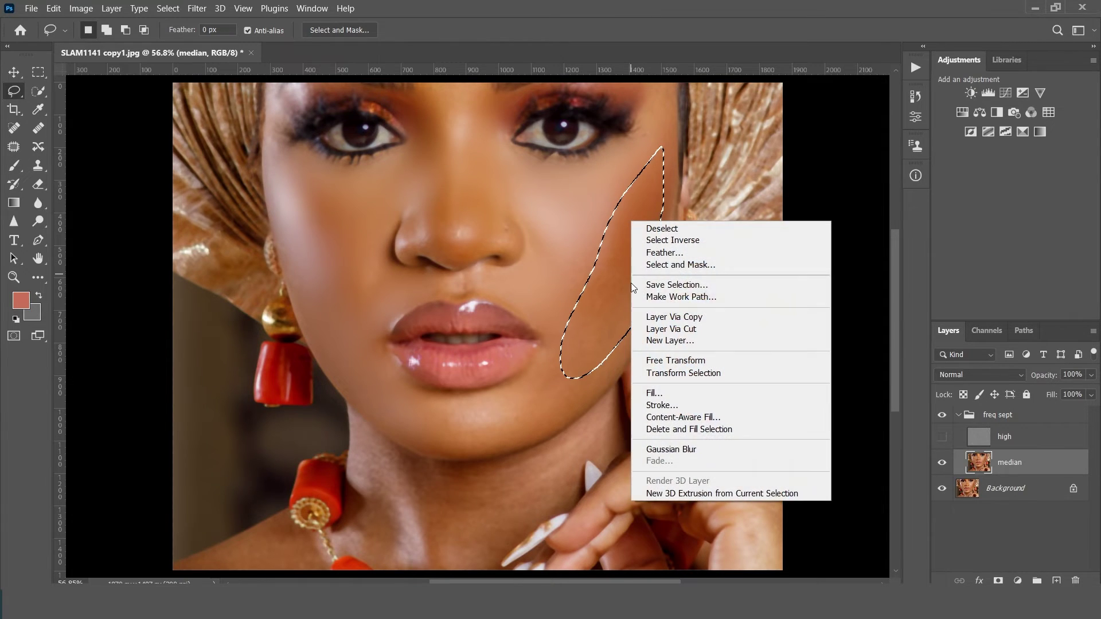
{"action": "left_click", "coordinate": [684, 252]}
{"action": "left_click", "coordinate": [623, 185]}
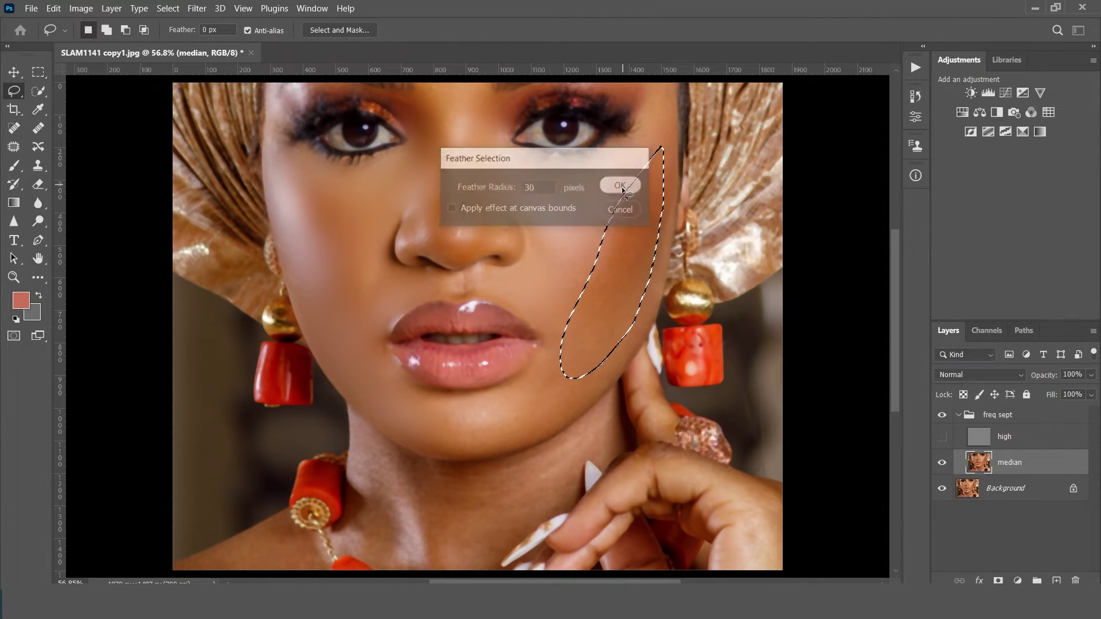
{"action": "left_click", "coordinate": [196, 8]}
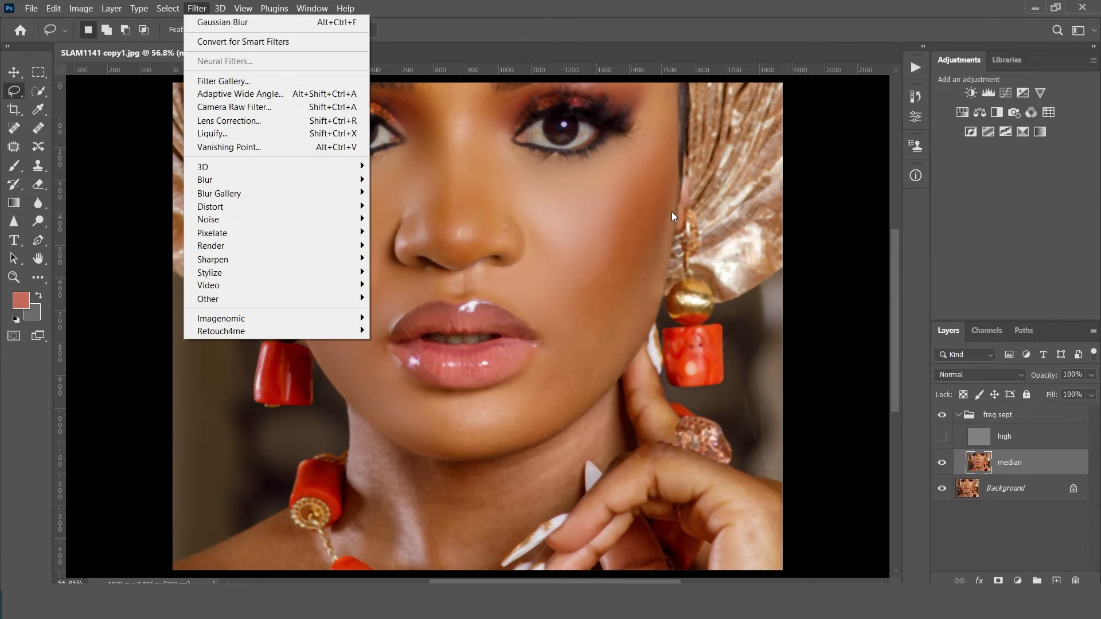
Step: Lasso a wider area of the shaded outer cheek, from below the outer eye corner down to the jaw
{"action": "left_click", "coordinate": [627, 139]}
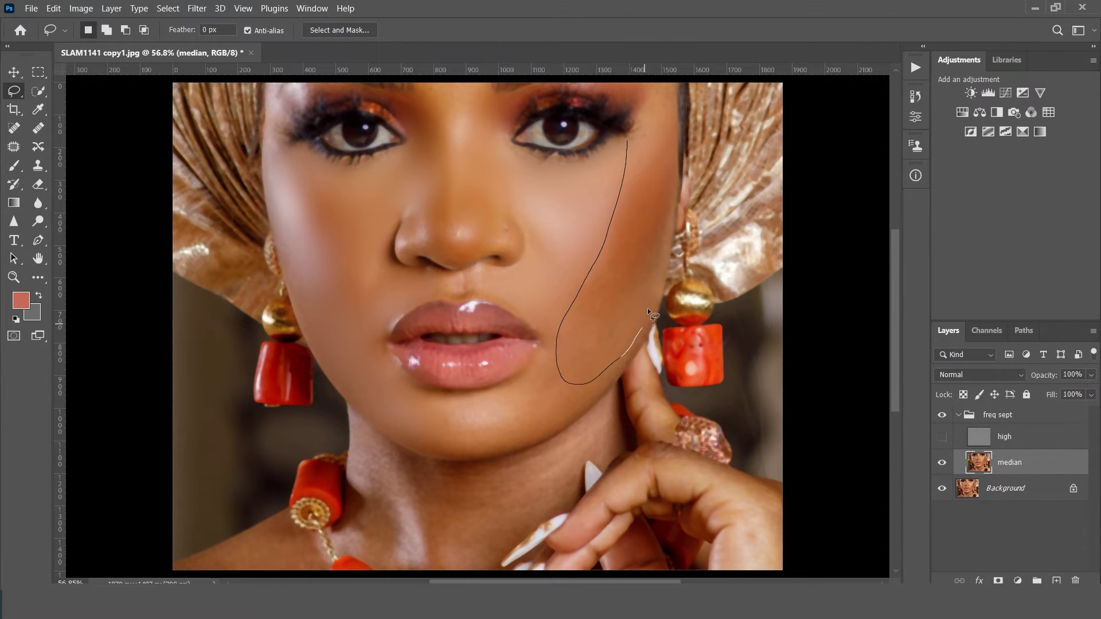
{"action": "left_click_drag", "start_coordinate": [648, 310], "coordinate": [664, 214]}
{"action": "left_click_drag", "start_coordinate": [653, 135], "coordinate": [631, 139]}
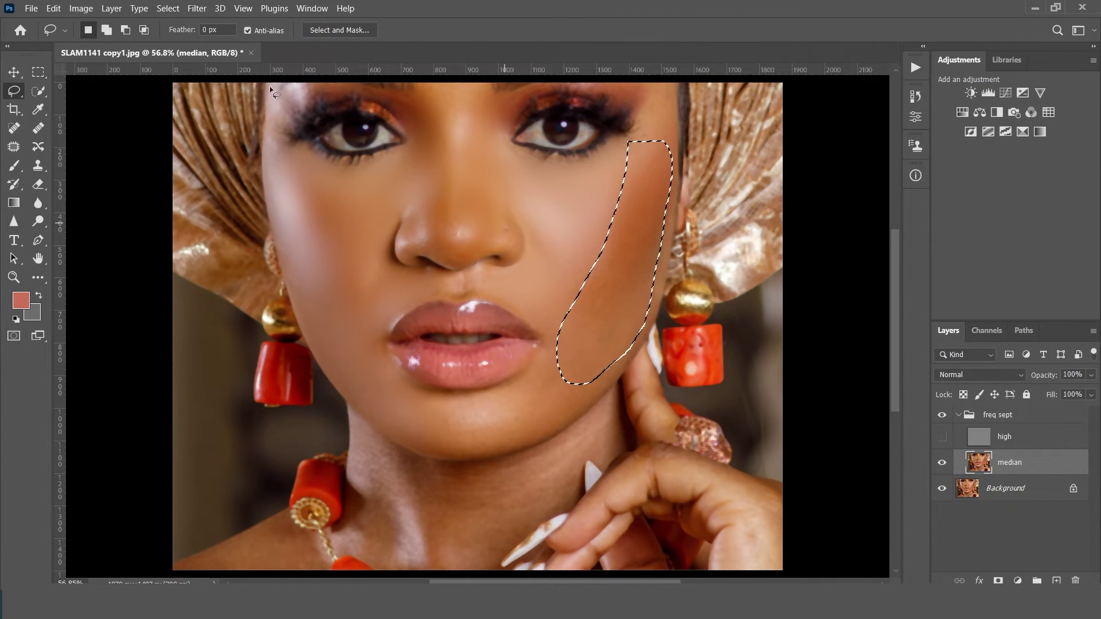
{"action": "left_click", "coordinate": [196, 8]}
{"action": "left_click", "coordinate": [225, 22]}
{"action": "left_click", "coordinate": [226, 22]}
{"action": "key", "text": "ctrl+d"}
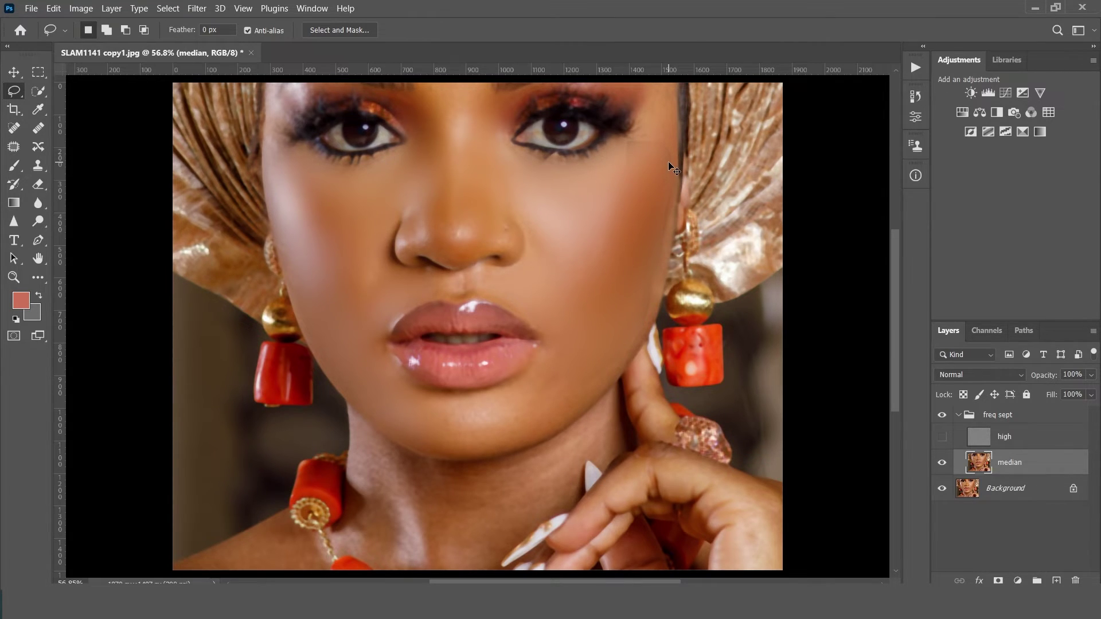
{"action": "left_click_drag", "start_coordinate": [669, 161], "coordinate": [664, 144]}
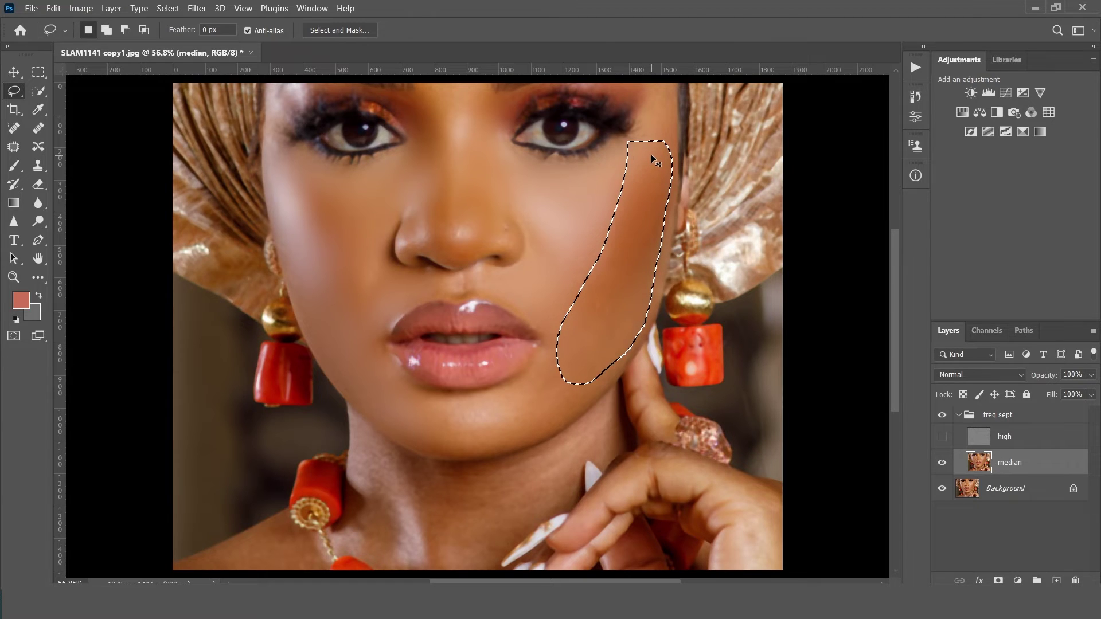
Step: Feather the outer cheek selection by 30 pixels, repeat the last Gaussian Blur on it and clear the selection
{"action": "right_click", "coordinate": [636, 212]}
{"action": "left_click", "coordinate": [661, 247]}
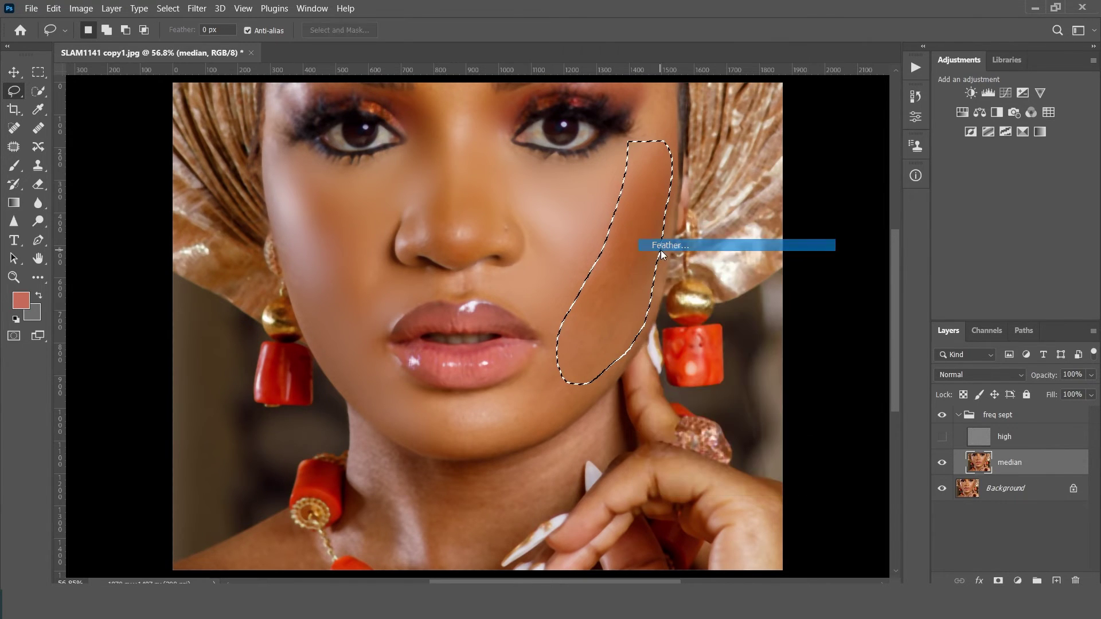
{"action": "left_click", "coordinate": [621, 183]}
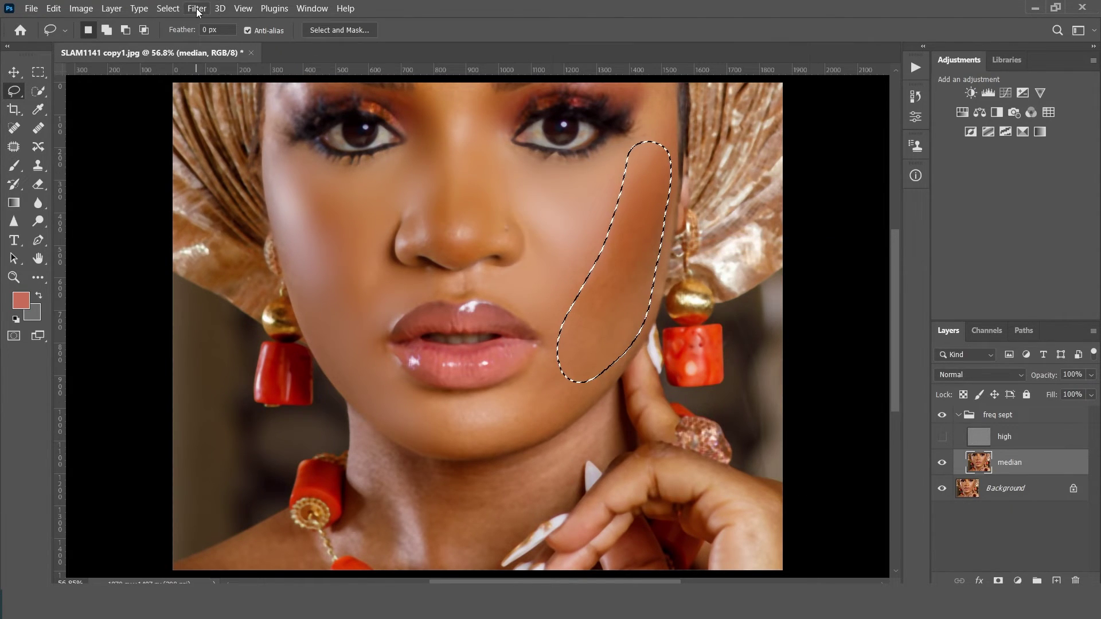
{"action": "left_click", "coordinate": [197, 9]}
{"action": "left_click", "coordinate": [221, 17]}
{"action": "key", "text": "ctrl+d"}
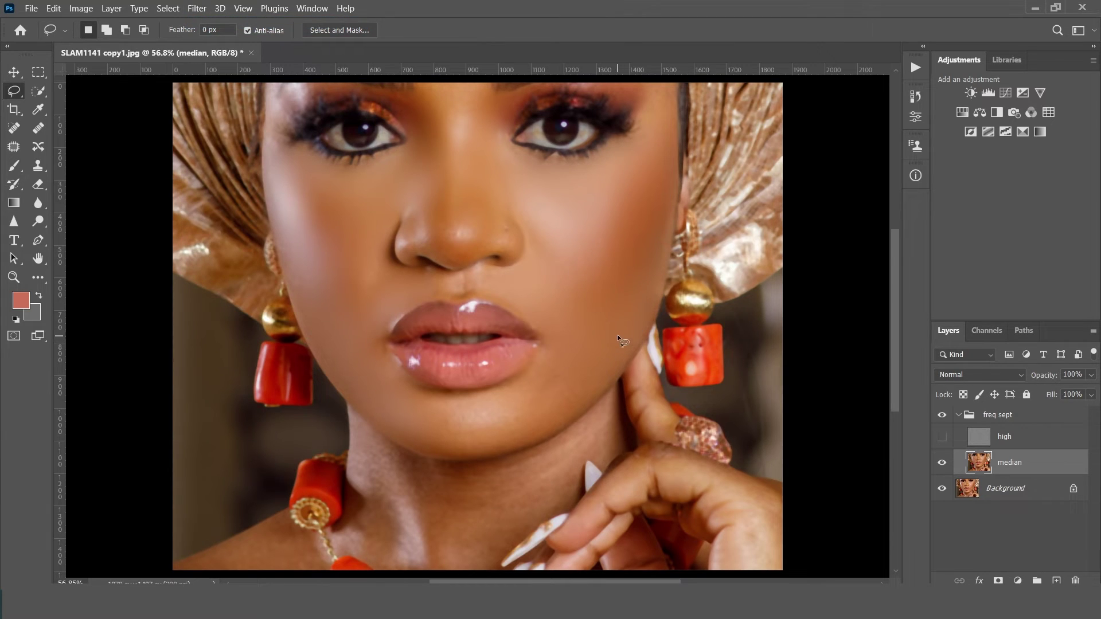
Step: Discard the extra lasso selection near the temple and show the high layer again
{"action": "left_click_drag", "start_coordinate": [655, 153], "coordinate": [658, 101]}
{"action": "key", "text": "ctrl+d"}
{"action": "scroll", "coordinate": [476, 286], "scroll_direction": "up", "scroll_amount": 3}
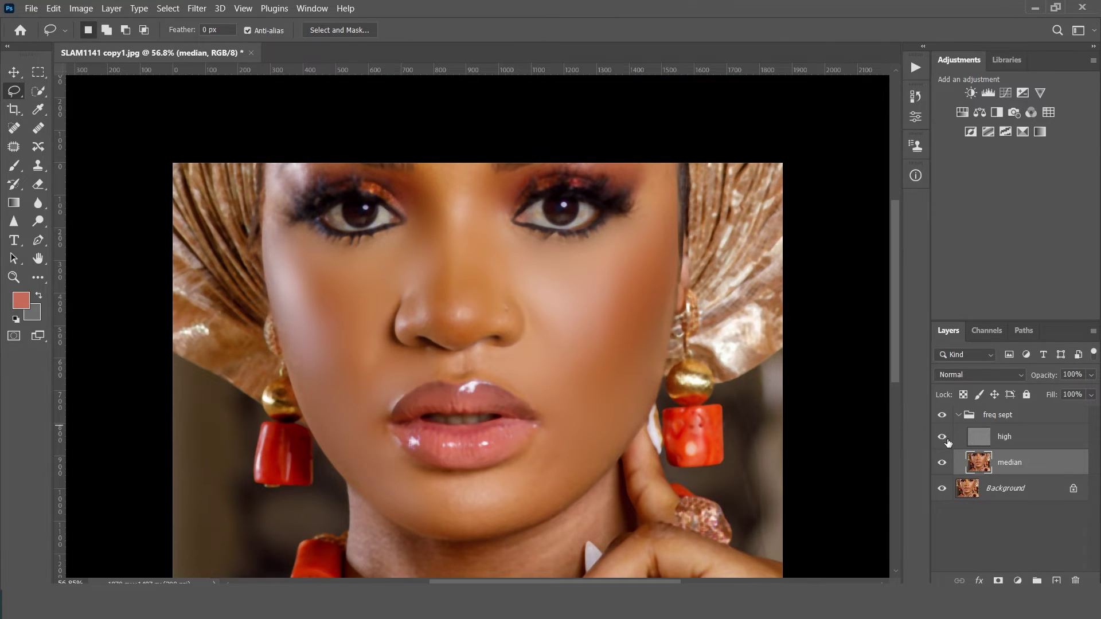
{"action": "left_click", "coordinate": [945, 438]}
Step: Compare the face with the freq sept group hidden and shown, and examine the skin closely from the eyes to the neck
{"action": "key", "text": "z"}
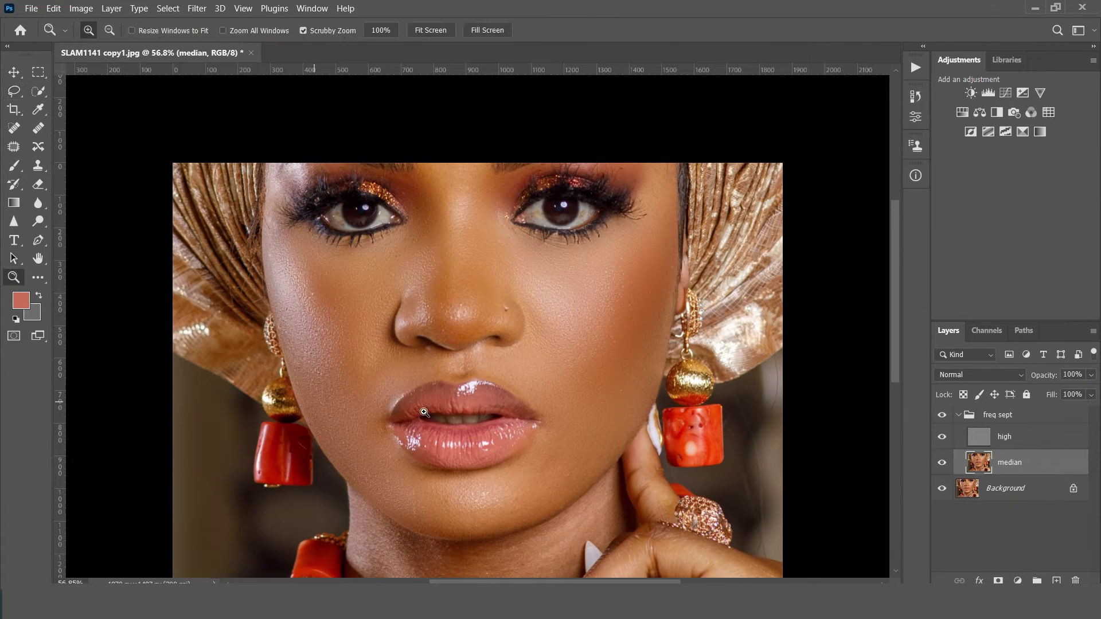
{"action": "left_click", "coordinate": [424, 414]}
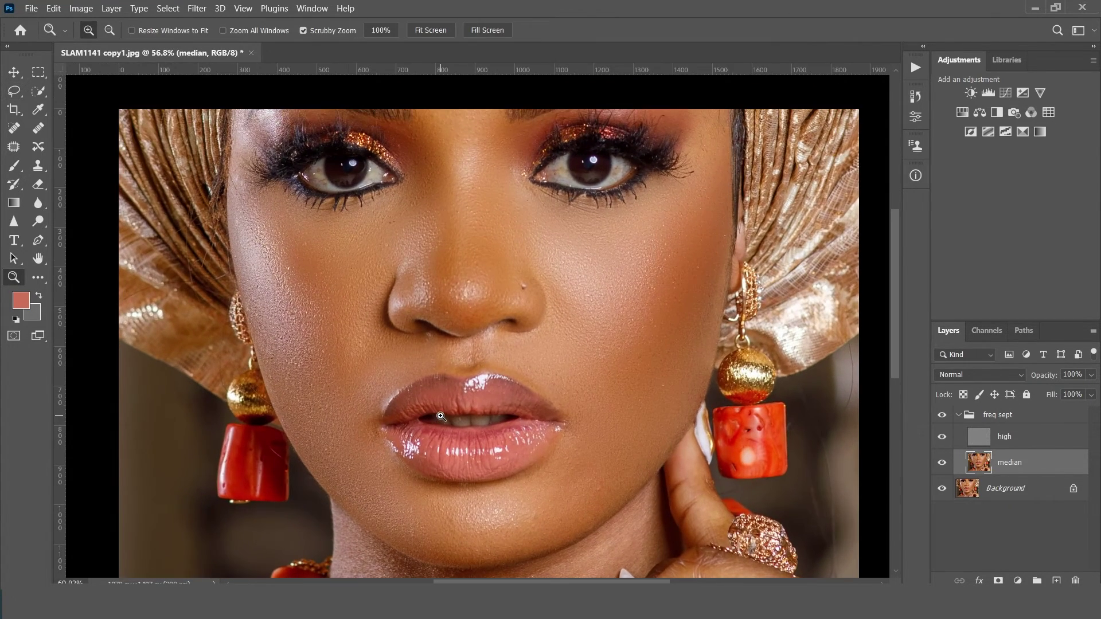
{"action": "left_click", "coordinate": [943, 417]}
{"action": "left_click", "coordinate": [342, 437]}
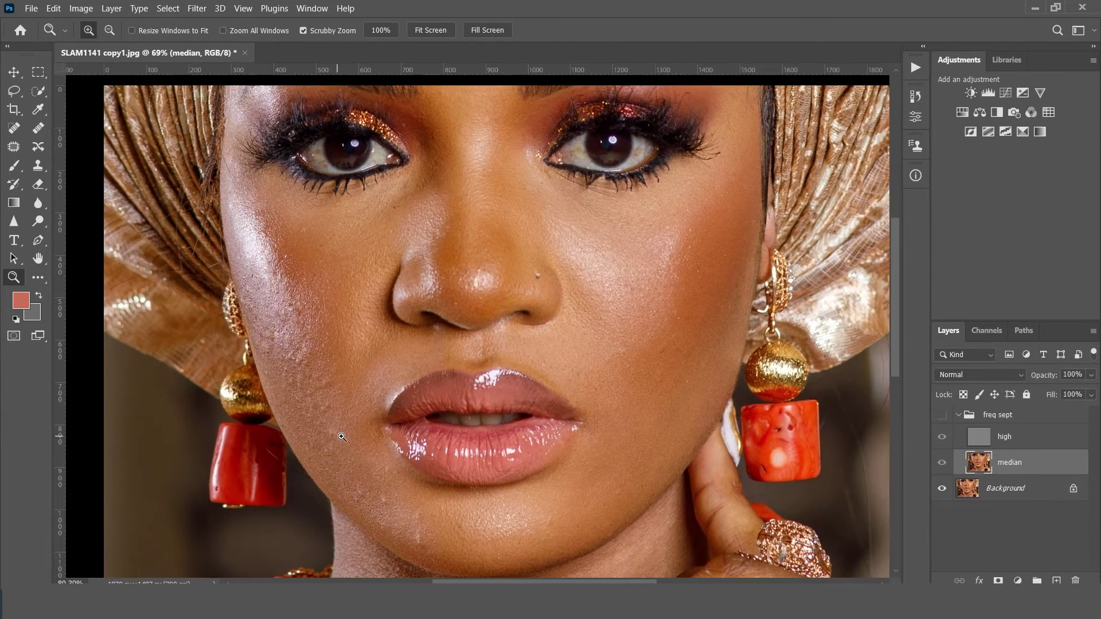
{"action": "left_click", "coordinate": [941, 417]}
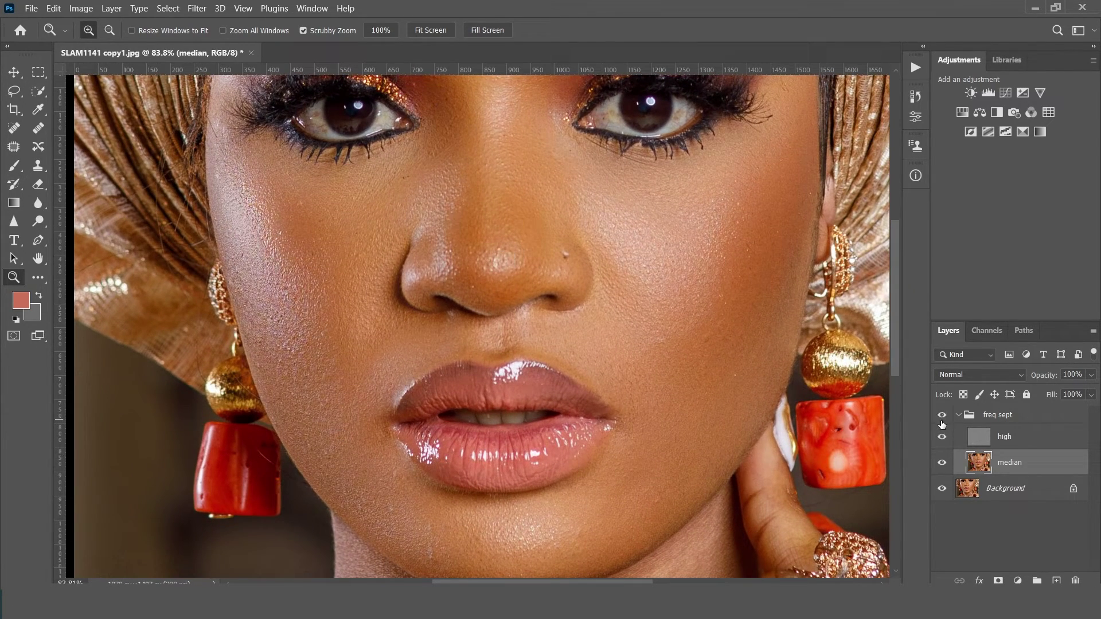
{"action": "scroll", "coordinate": [683, 381], "scroll_direction": "up", "scroll_amount": 3}
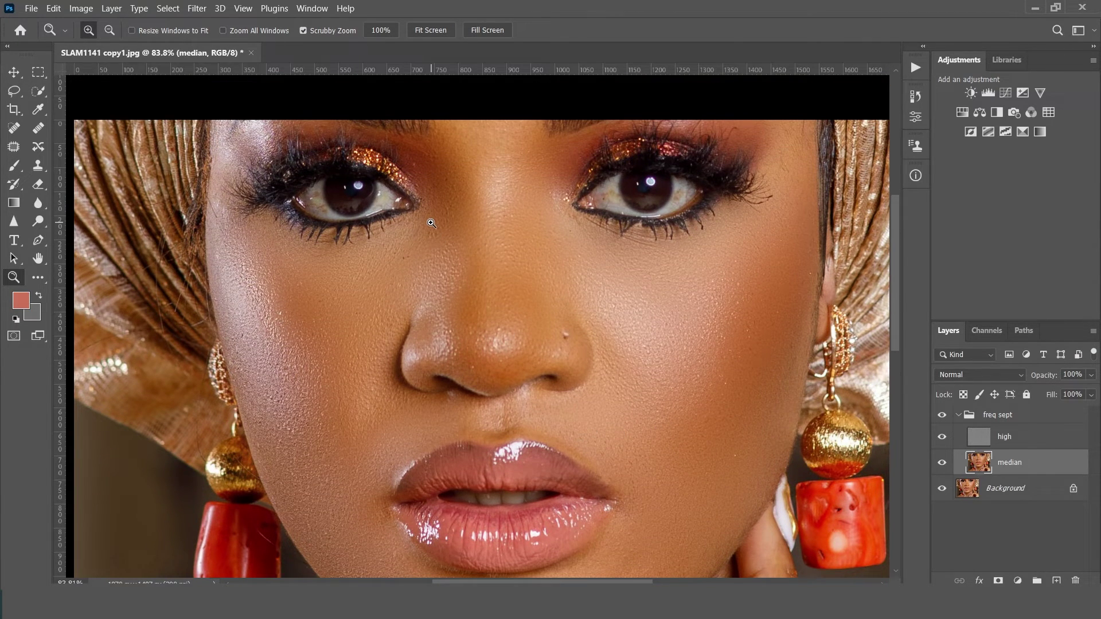
{"action": "scroll", "coordinate": [547, 372], "scroll_direction": "down", "scroll_amount": 5}
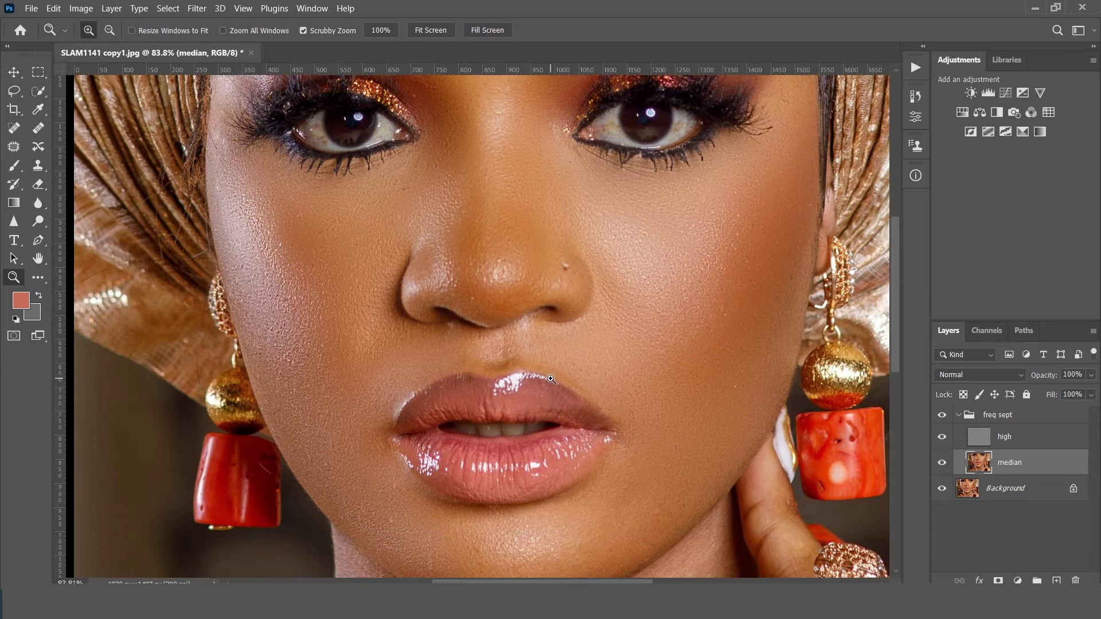
{"action": "scroll", "coordinate": [438, 367], "scroll_direction": "down", "scroll_amount": 3}
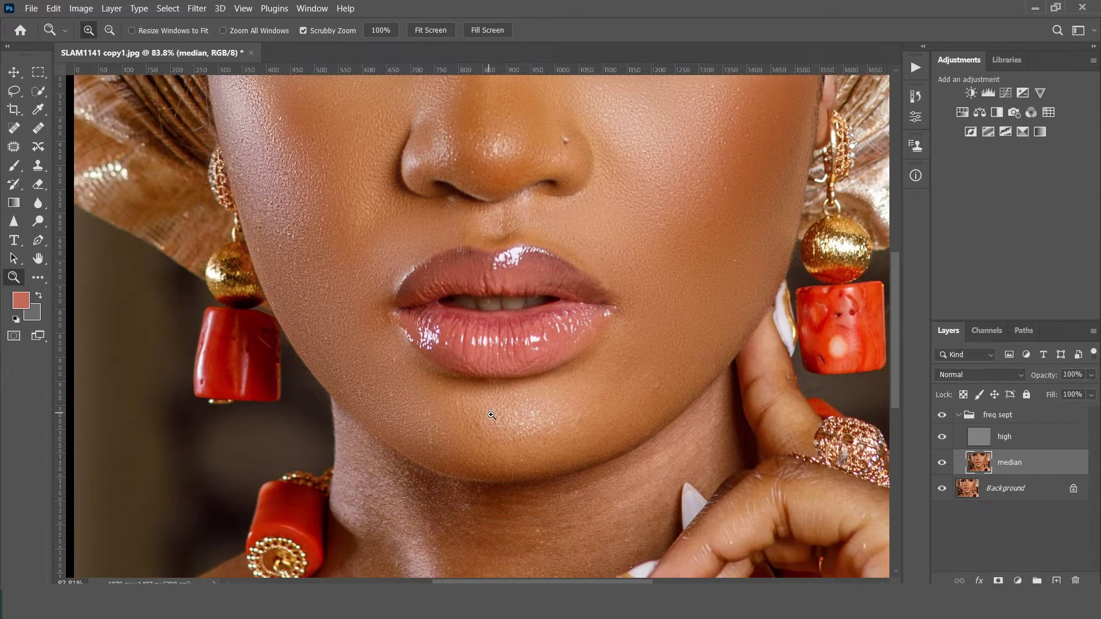
{"action": "scroll", "coordinate": [467, 437], "scroll_direction": "down", "scroll_amount": 2}
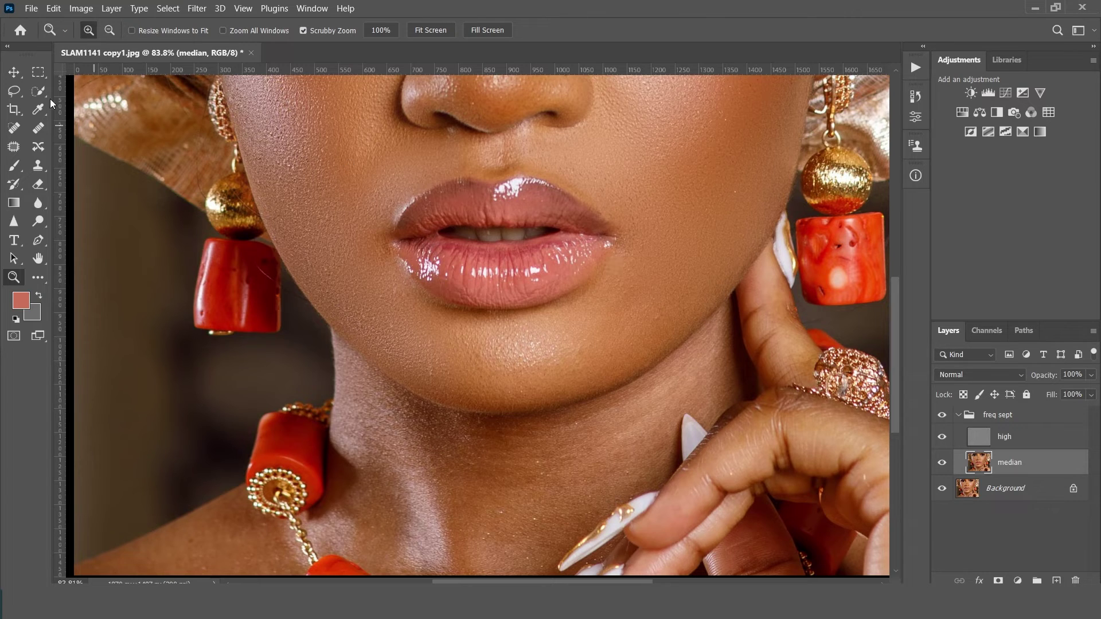
Step: Lasso the neck below the jawline, keeping clear of the necklace and fingers, and feather the selection by 30 pixels
{"action": "left_click", "coordinate": [14, 92]}
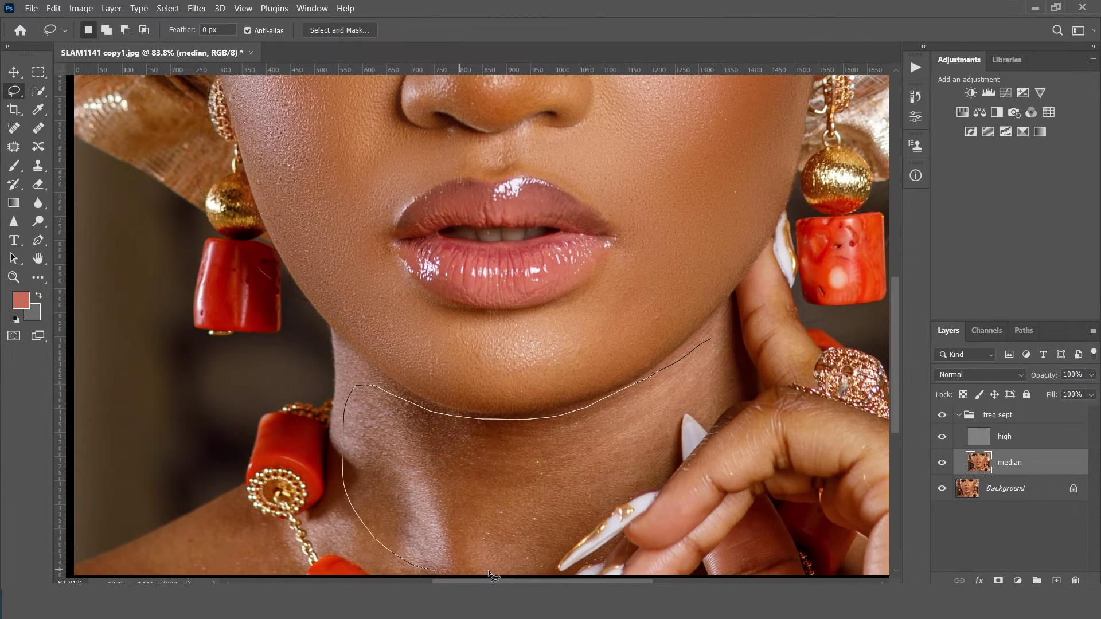
{"action": "mouse_move", "coordinate": [489, 573]}
{"action": "left_mouse_down"}
{"action": "mouse_move", "coordinate": [552, 541]}
{"action": "mouse_move", "coordinate": [598, 499]}
{"action": "left_mouse_up"}
{"action": "left_click_drag", "start_coordinate": [718, 365], "coordinate": [698, 385]}
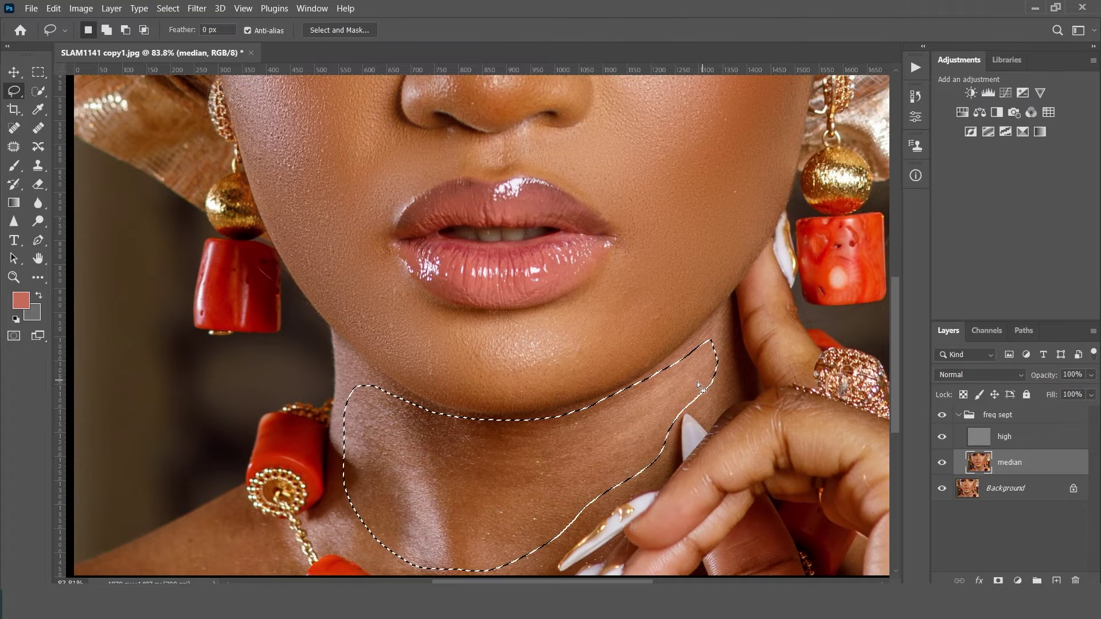
{"action": "right_click", "coordinate": [549, 449]}
{"action": "left_click", "coordinate": [613, 201]}
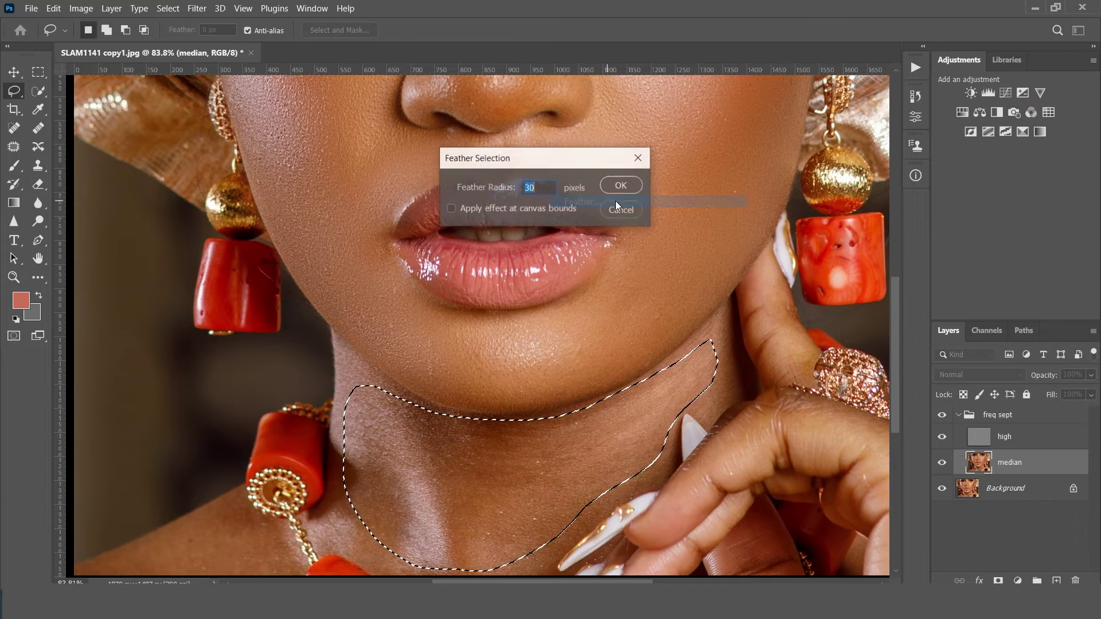
{"action": "left_click", "coordinate": [621, 185]}
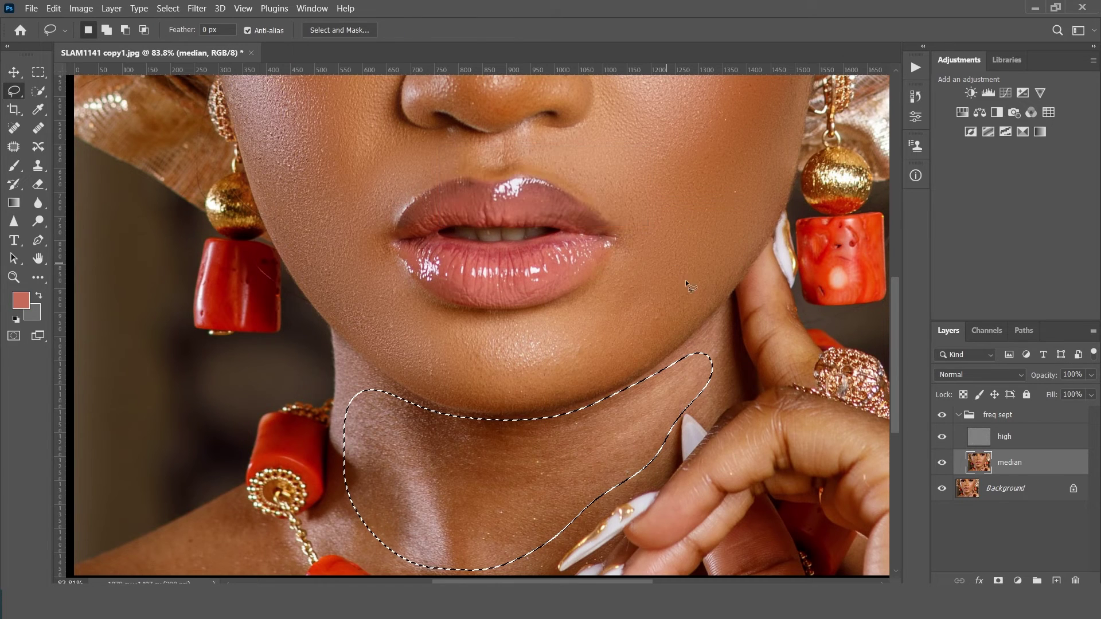
Step: Reapply the last Gaussian Blur to the neck and deselect the area
{"action": "left_click", "coordinate": [198, 8]}
{"action": "left_click", "coordinate": [235, 21]}
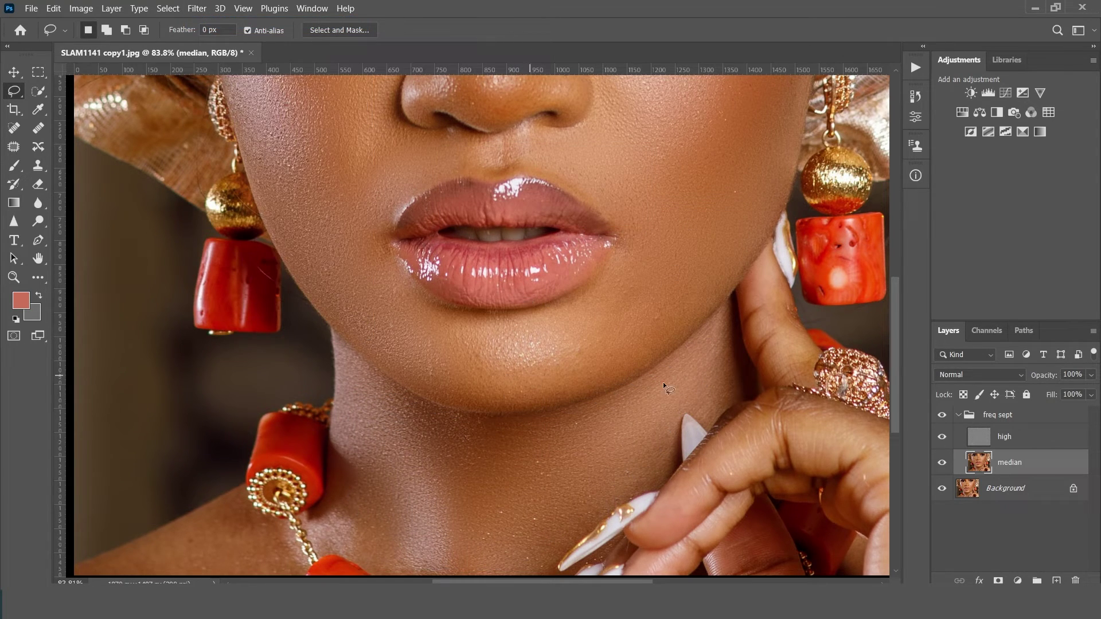
Step: Compare the face with the freq sept group hidden and shown, both at full view and zoomed in on the lips and nose
{"action": "left_click", "coordinate": [243, 9]}
{"action": "left_click", "coordinate": [304, 136]}
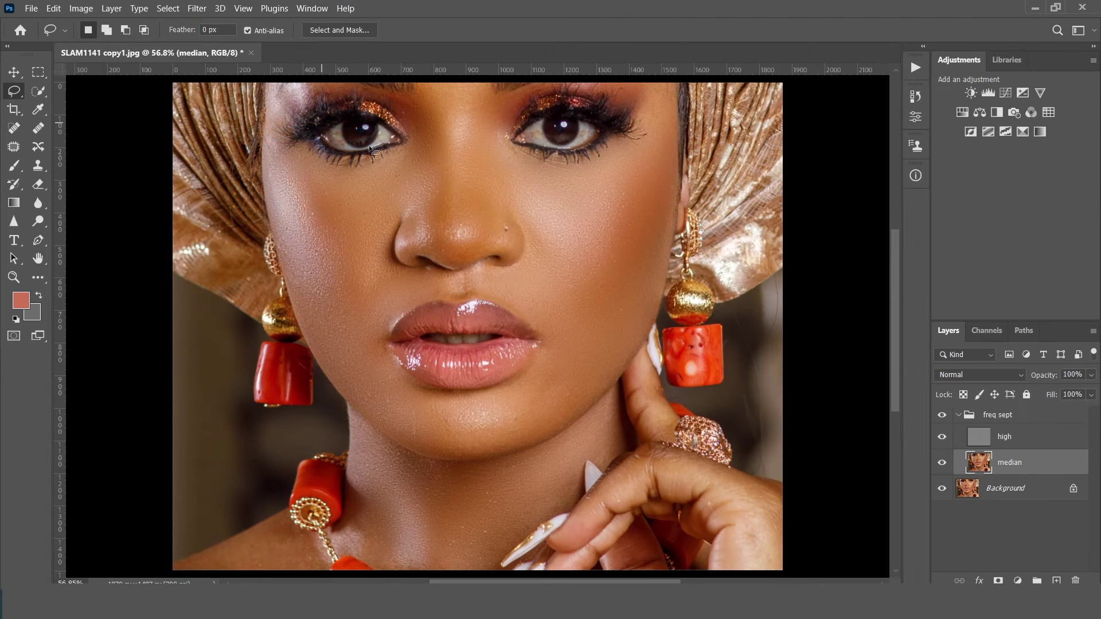
{"action": "scroll", "coordinate": [361, 189], "scroll_direction": "up", "scroll_amount": 1}
{"action": "left_click", "coordinate": [942, 416]}
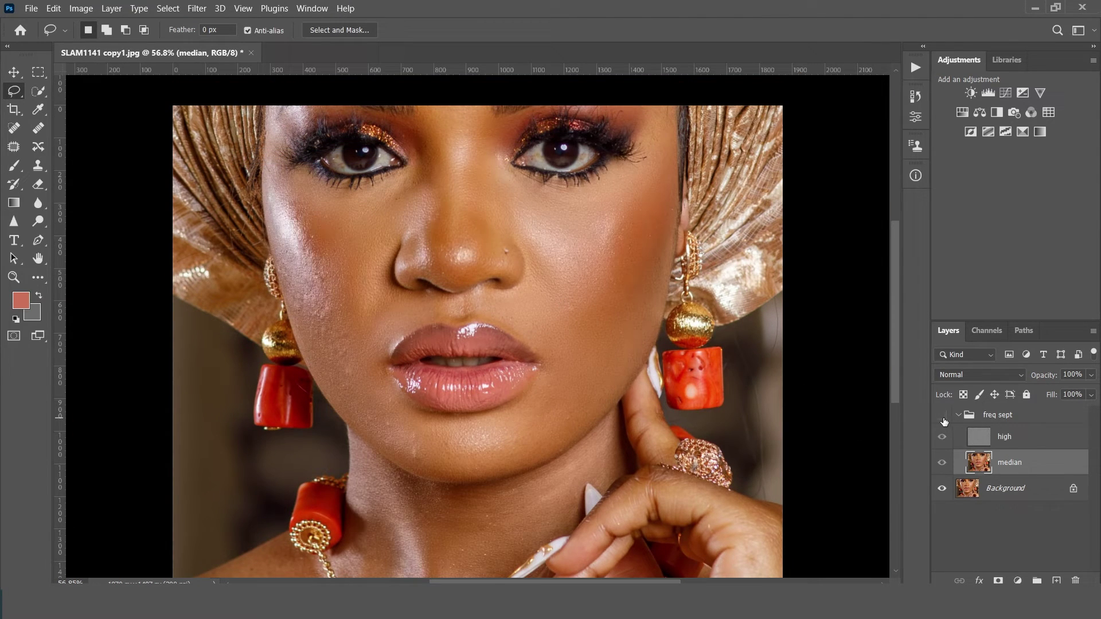
{"action": "left_click", "coordinate": [943, 417]}
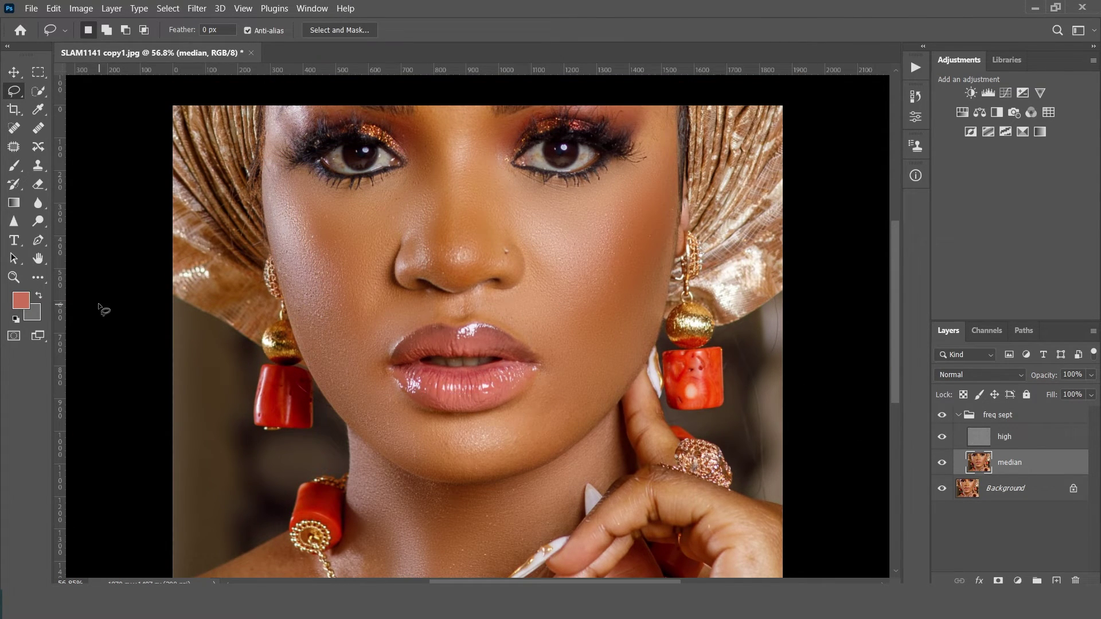
{"action": "left_click", "coordinate": [14, 277]}
{"action": "left_click_drag", "start_coordinate": [434, 391], "coordinate": [502, 392]}
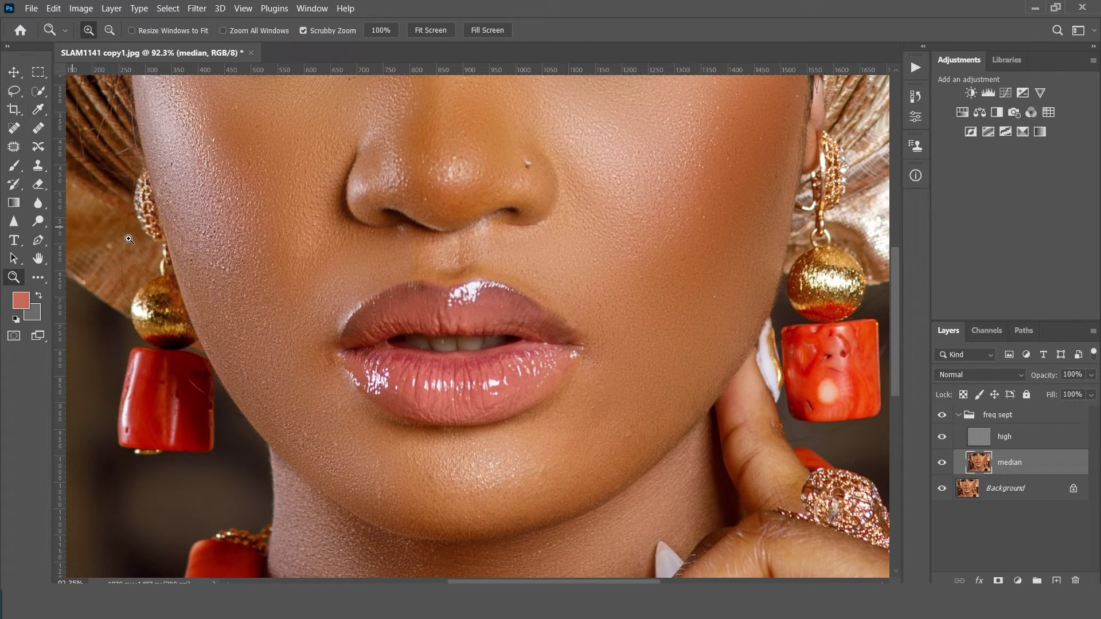
{"action": "left_click", "coordinate": [243, 8]}
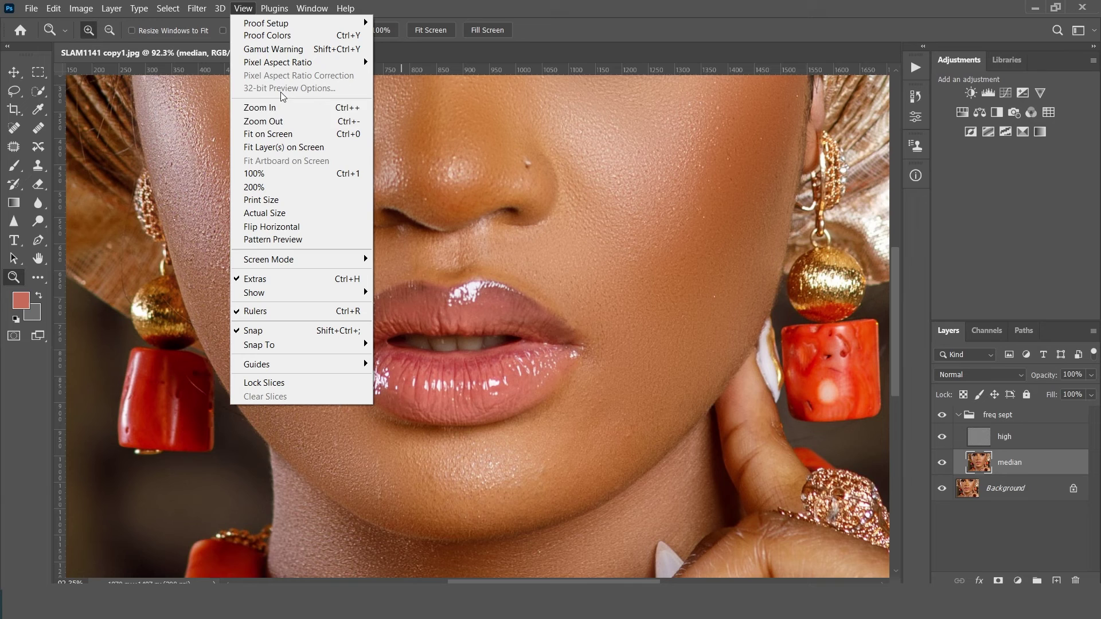
{"action": "left_click", "coordinate": [289, 129]}
{"action": "left_click_drag", "start_coordinate": [425, 129], "coordinate": [442, 131]}
{"action": "left_click", "coordinate": [942, 416]}
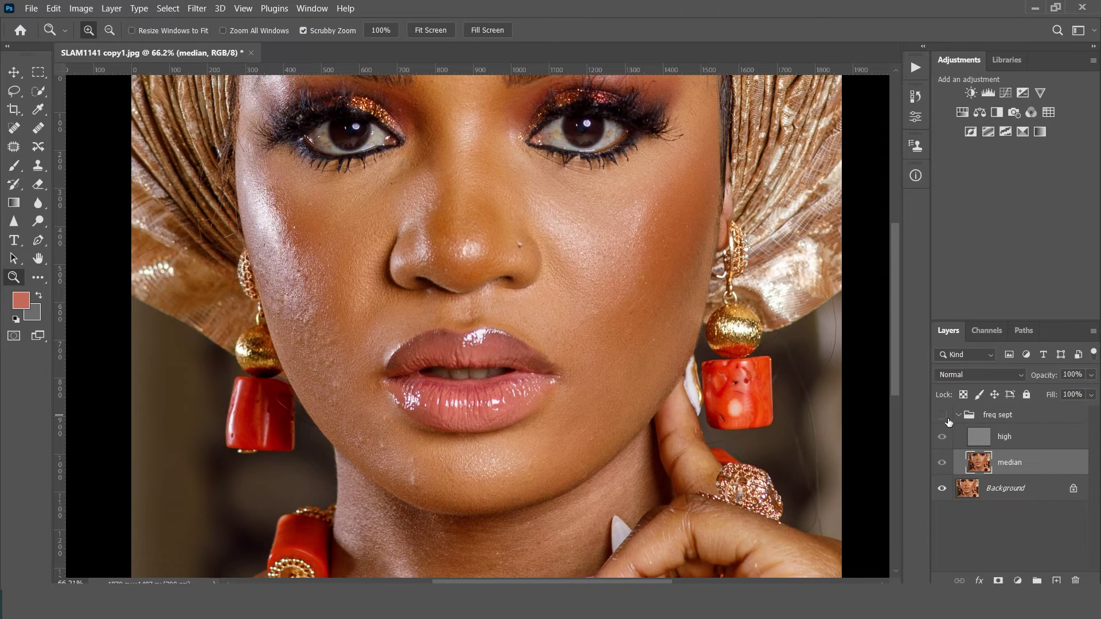
{"action": "left_click", "coordinate": [943, 415]}
{"action": "left_click", "coordinate": [942, 416]}
Step: Delete the freq sept group and run the autoFix FS action from the autoFX set on the Background layer
{"action": "left_click_drag", "start_coordinate": [1025, 418], "coordinate": [1075, 581]}
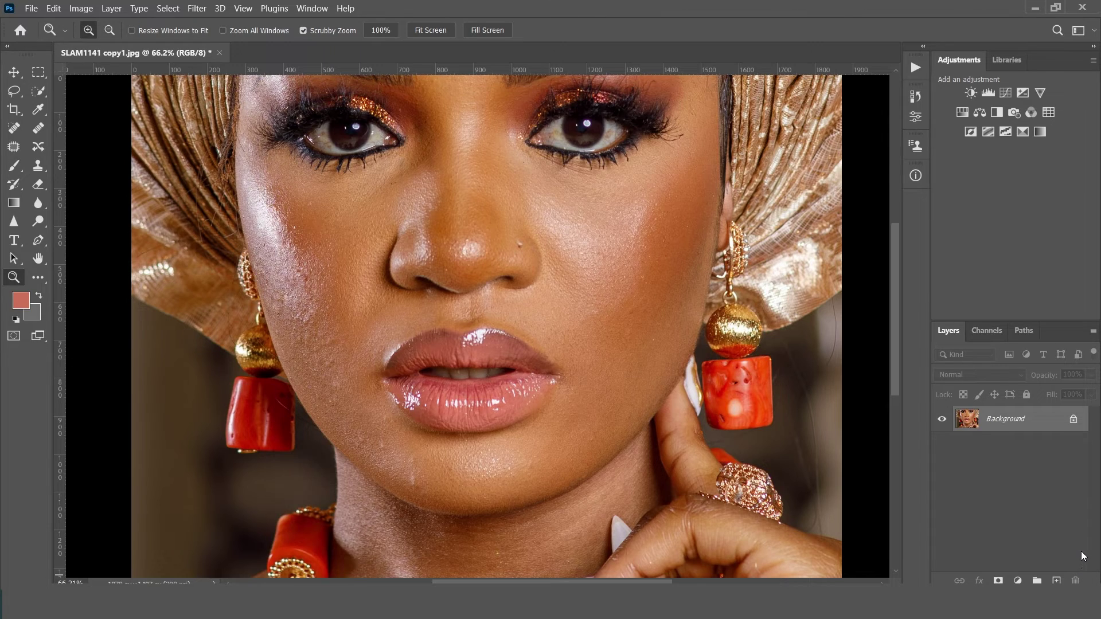
{"action": "left_click", "coordinate": [915, 68]}
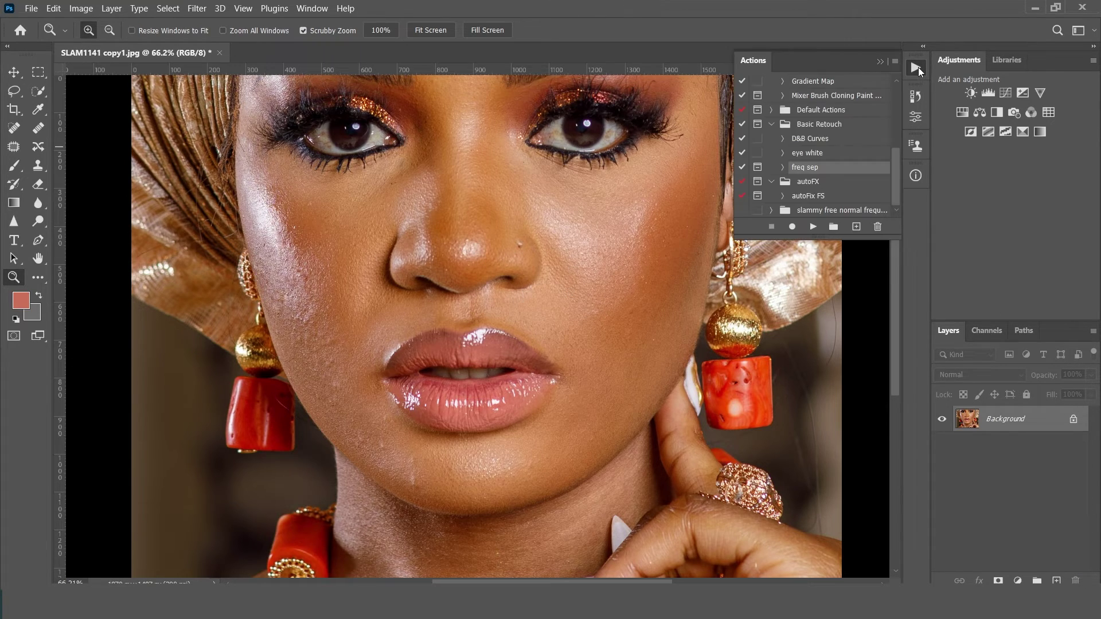
{"action": "left_click", "coordinate": [774, 127]}
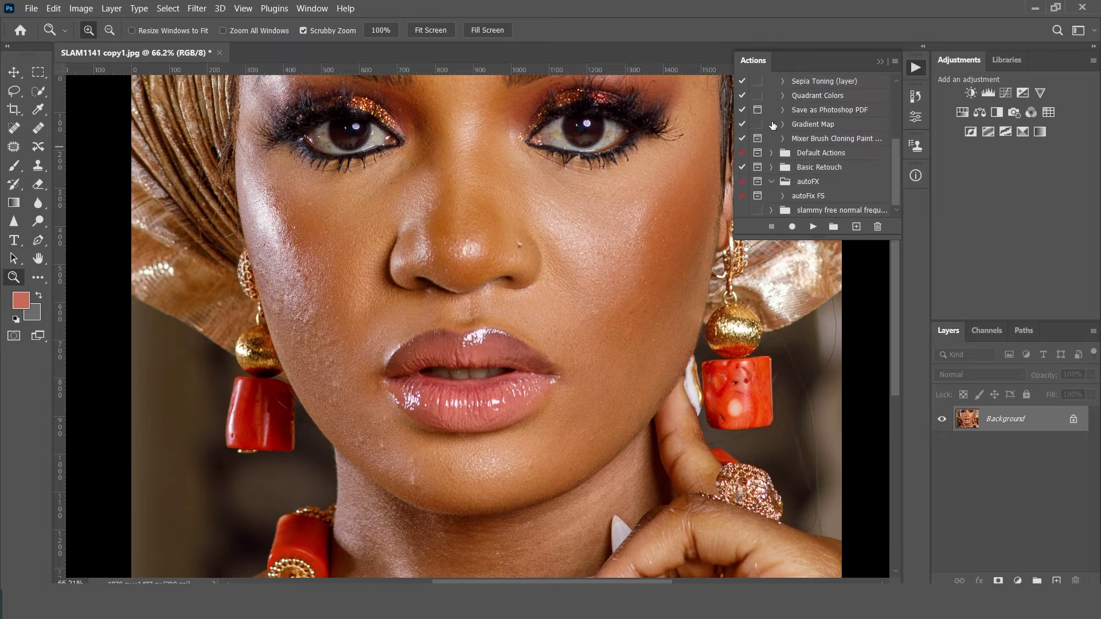
{"action": "left_click", "coordinate": [801, 183]}
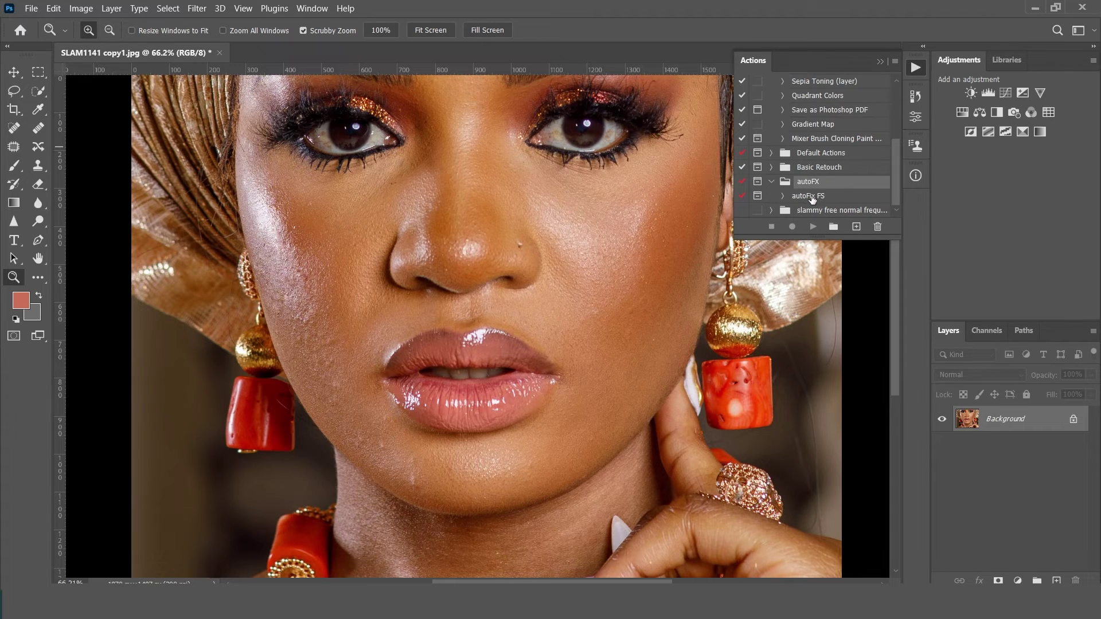
{"action": "left_click", "coordinate": [811, 197]}
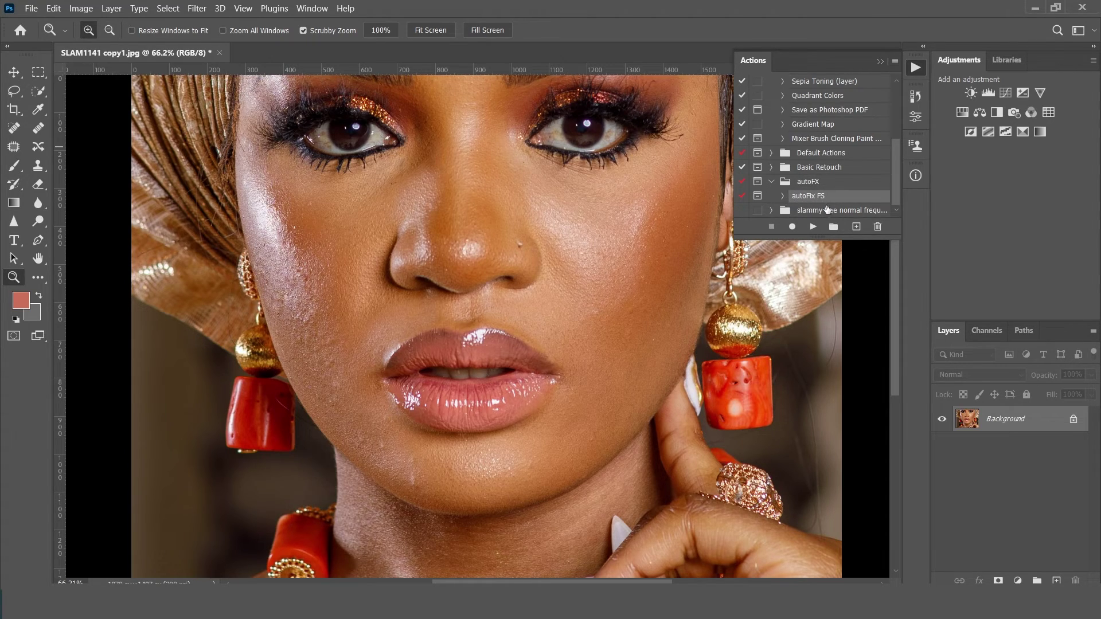
{"action": "left_click", "coordinate": [813, 227]}
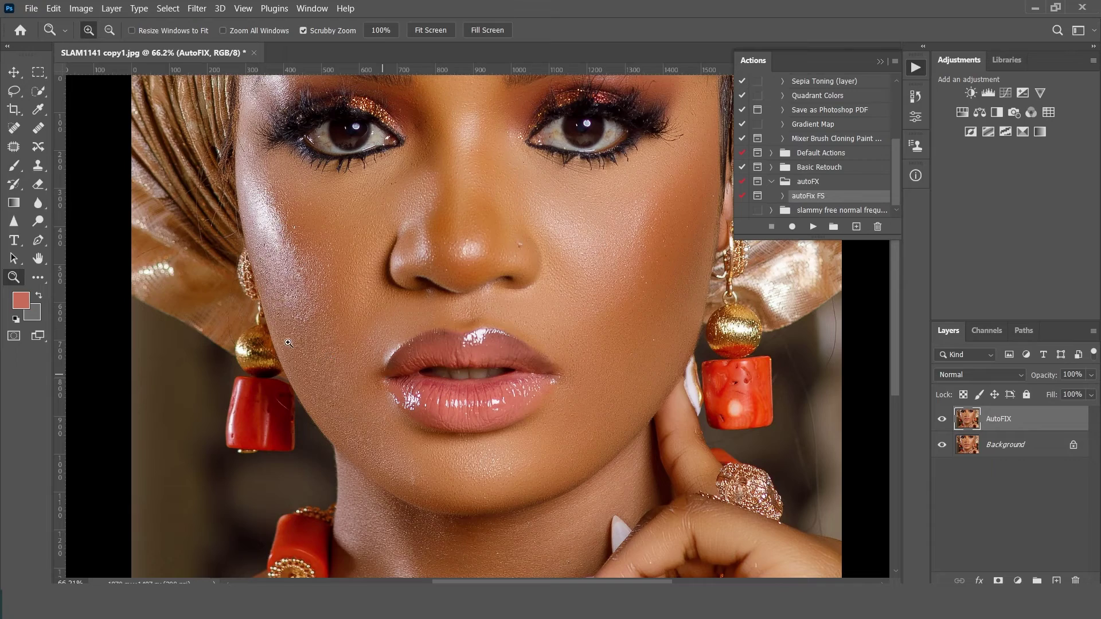
Step: Compare the skin with the AutoFIX layer hidden and shown, zoomed in on the cheek and at full view
{"action": "left_click_drag", "start_coordinate": [384, 328], "coordinate": [404, 333]}
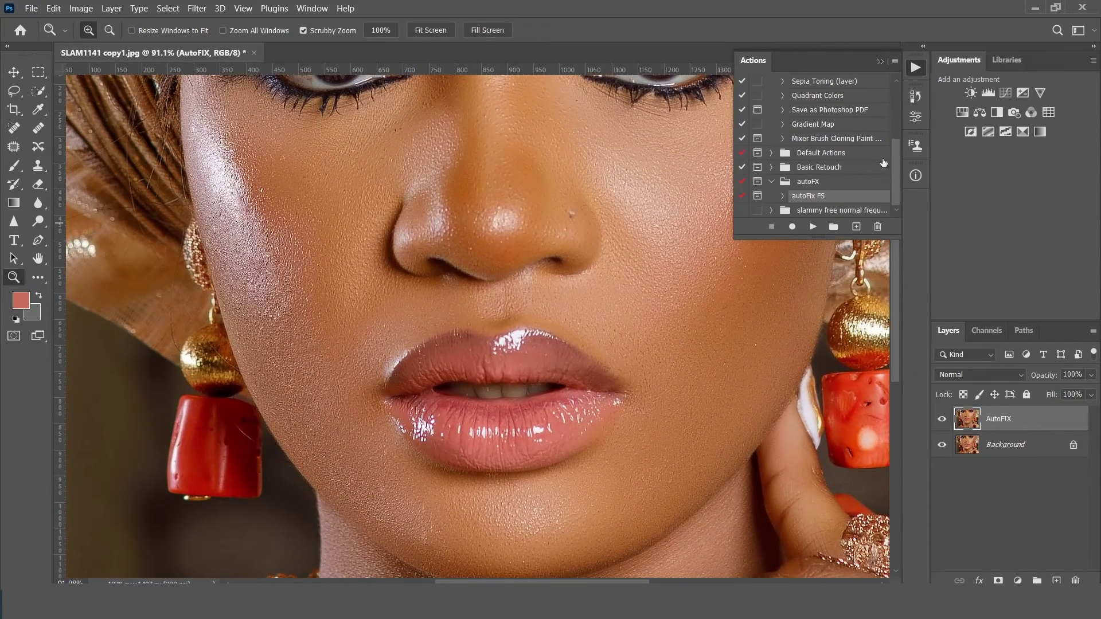
{"action": "left_click", "coordinate": [880, 60]}
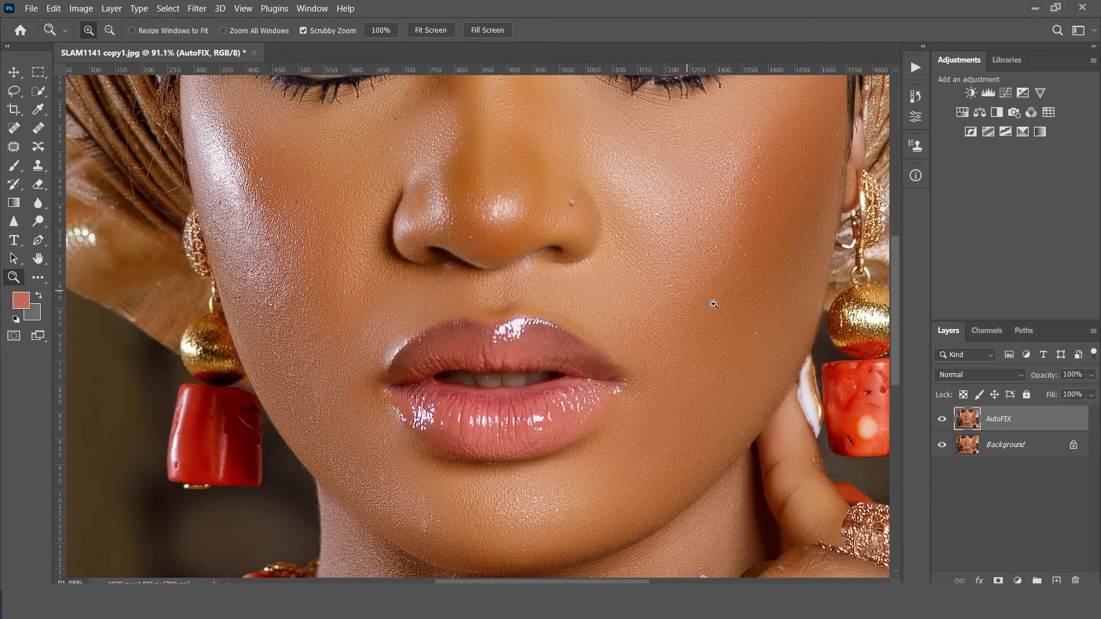
{"action": "left_click", "coordinate": [942, 420]}
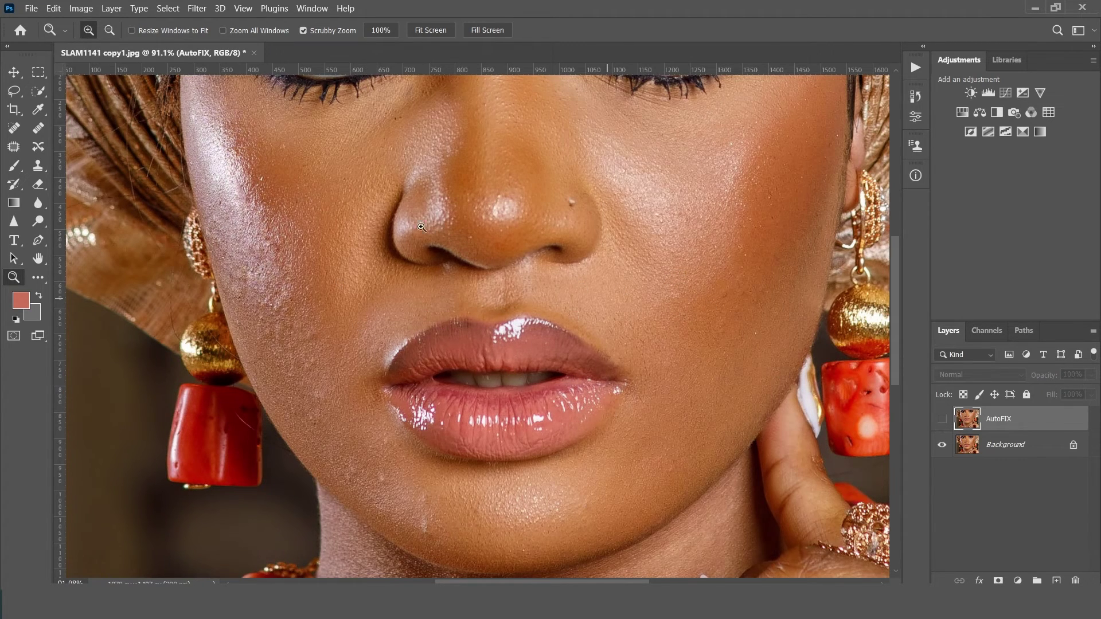
{"action": "left_click_drag", "start_coordinate": [316, 256], "coordinate": [328, 280]}
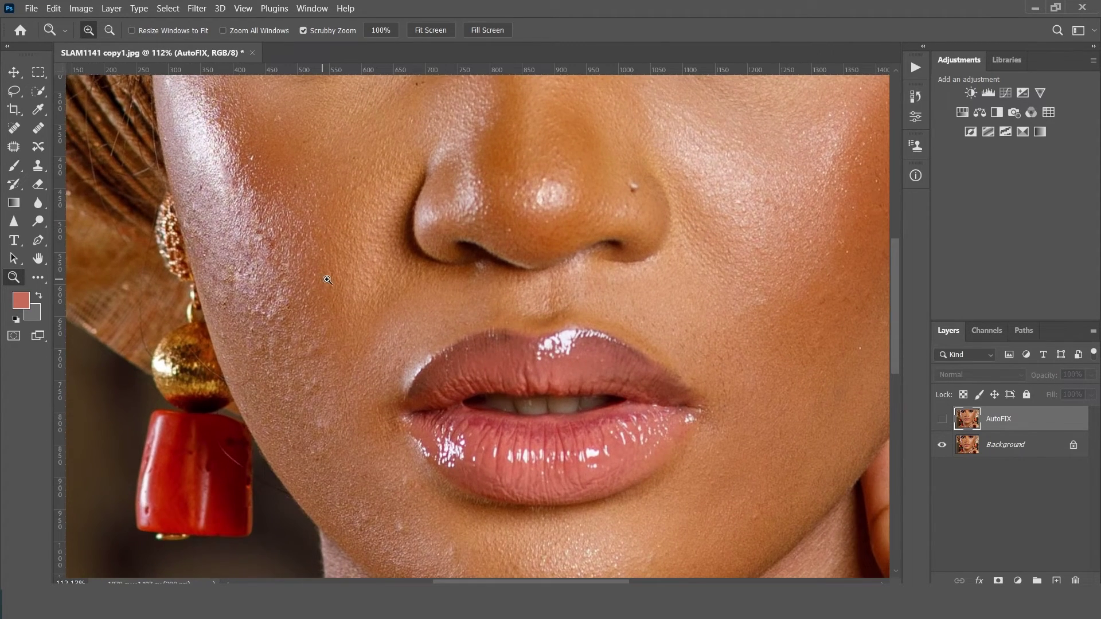
{"action": "left_click", "coordinate": [942, 420]}
{"action": "scroll", "coordinate": [697, 295], "scroll_direction": "up", "scroll_amount": 4}
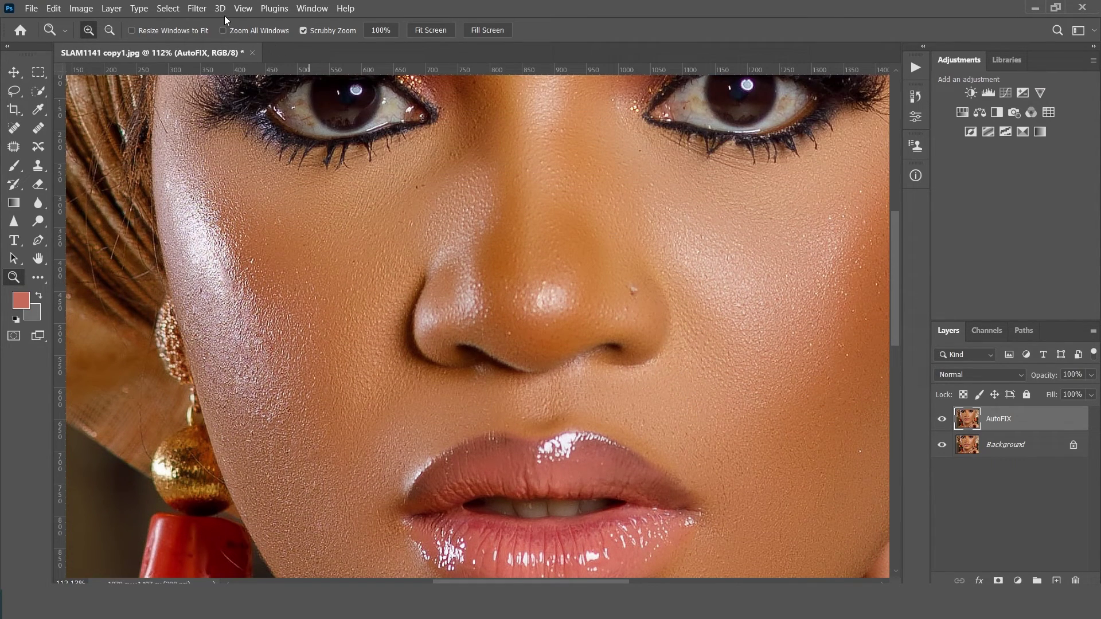
{"action": "left_click", "coordinate": [244, 8]}
{"action": "left_click", "coordinate": [269, 137]}
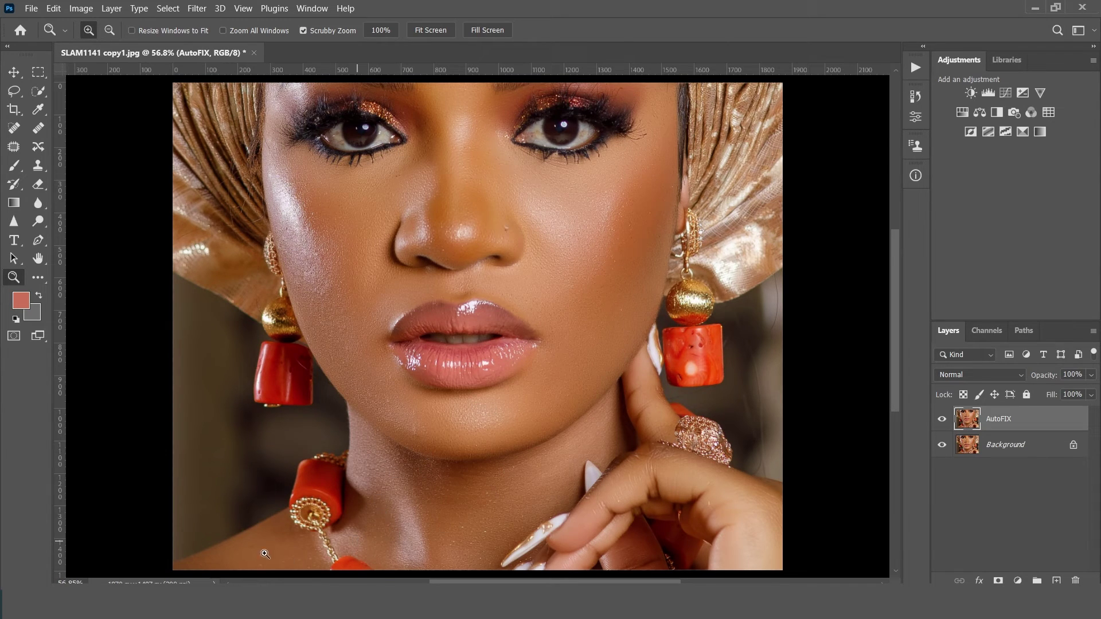
{"action": "left_click", "coordinate": [941, 419]}
{"action": "left_click", "coordinate": [940, 419]}
Step: Adjust the AutoFIX layer's opacity and flatten the image into the background
{"action": "left_click_drag", "start_coordinate": [379, 250], "coordinate": [405, 263]}
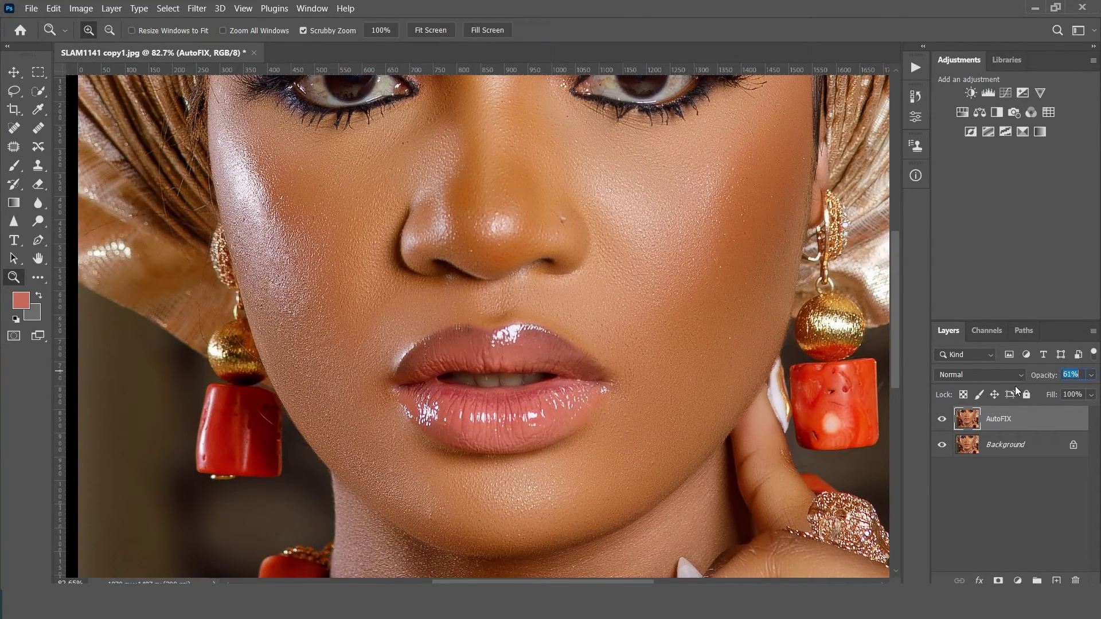
{"action": "key", "text": "0"}
{"action": "right_click", "coordinate": [1024, 416]}
{"action": "left_click", "coordinate": [907, 453]}
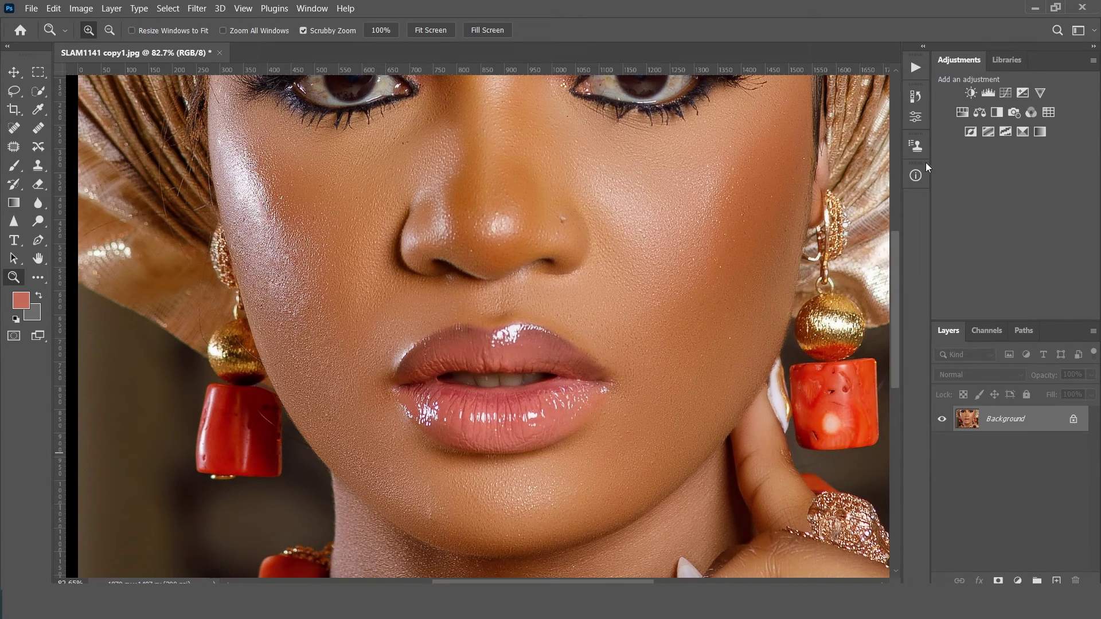
Step: Run the autoFix FS action a second time on the flattened image and view the whole portrait
{"action": "left_click", "coordinate": [914, 67]}
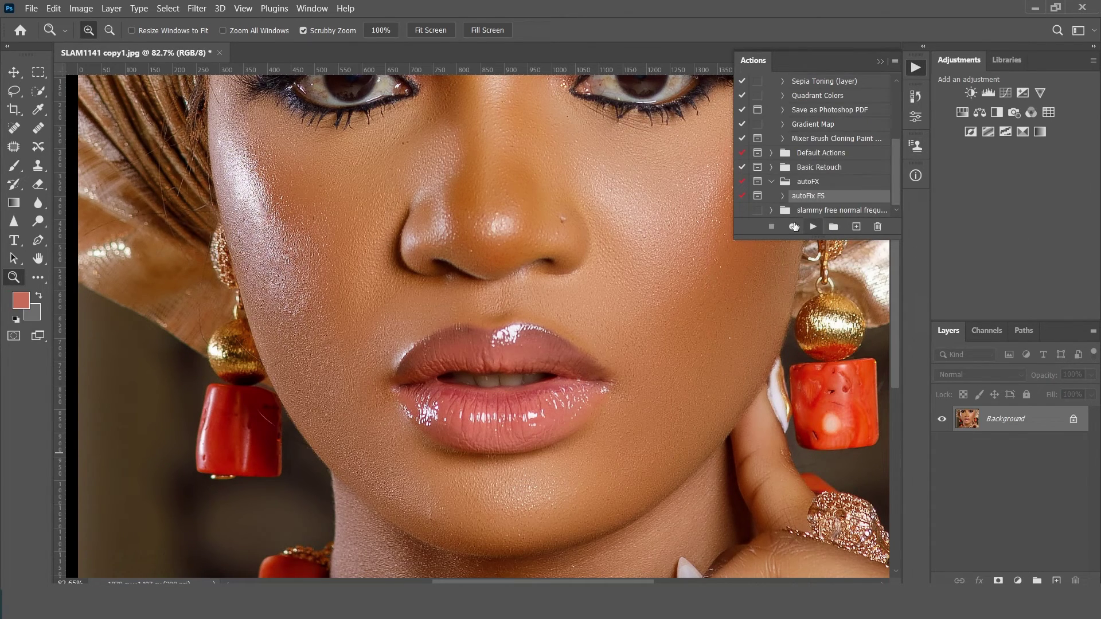
{"action": "left_click", "coordinate": [813, 226]}
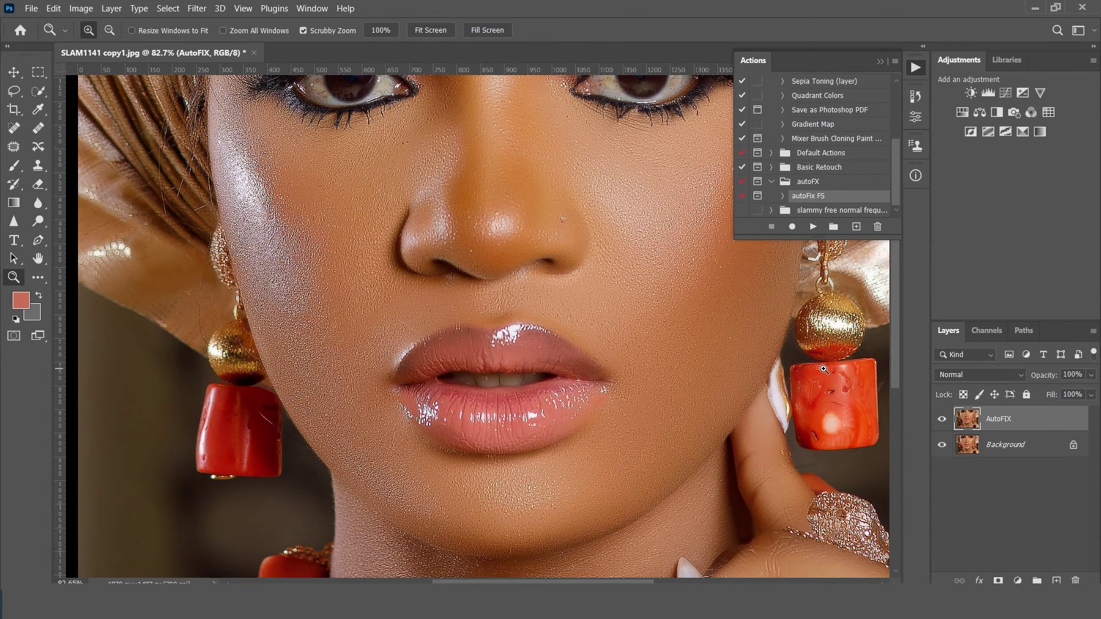
{"action": "left_click", "coordinate": [243, 8]}
{"action": "left_click", "coordinate": [295, 138]}
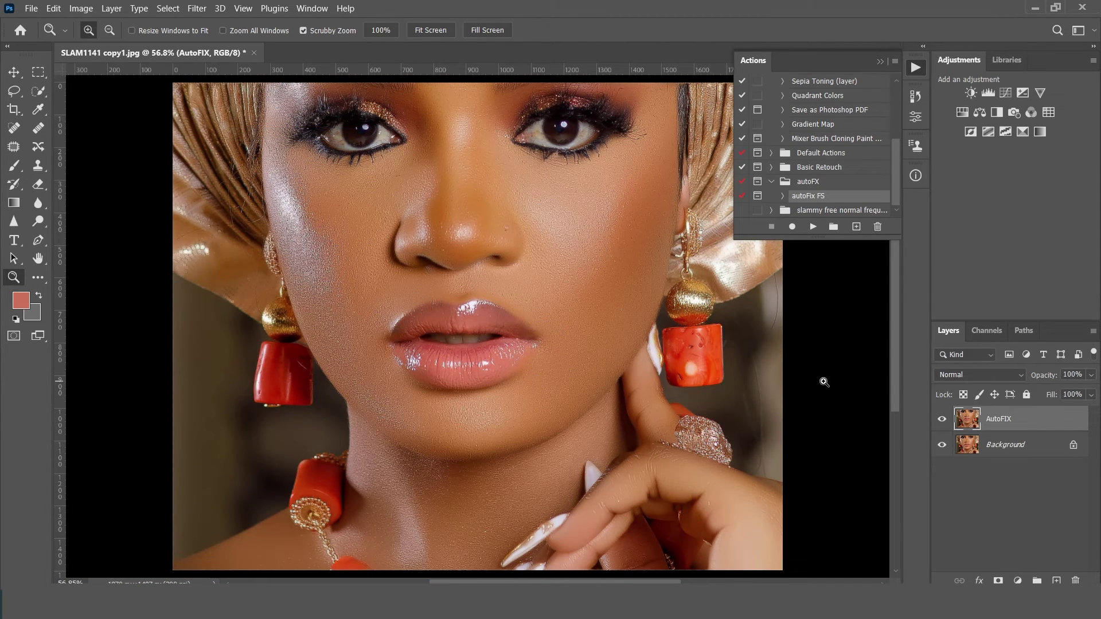
Step: Compare the two autoFix passes by returning to the Layer Visibility history state before the flattening, and restore the final Smart Sharpen state
{"action": "left_click", "coordinate": [917, 97]}
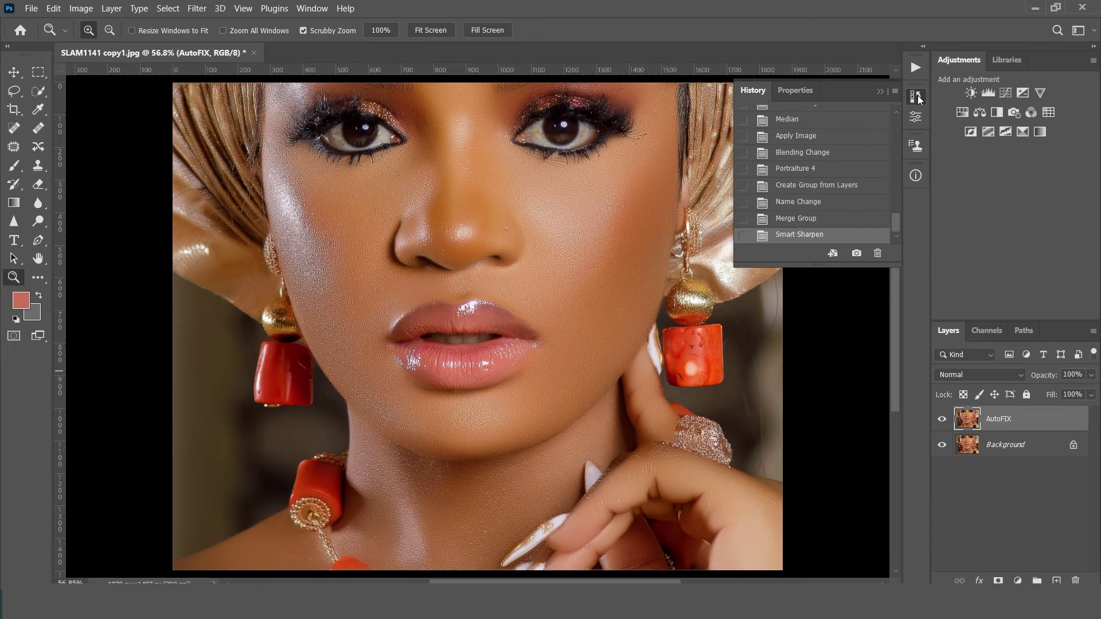
{"action": "mouse_move", "coordinate": [900, 225]}
{"action": "left_mouse_down"}
{"action": "mouse_move", "coordinate": [890, 114]}
{"action": "mouse_move", "coordinate": [891, 207]}
{"action": "left_mouse_up"}
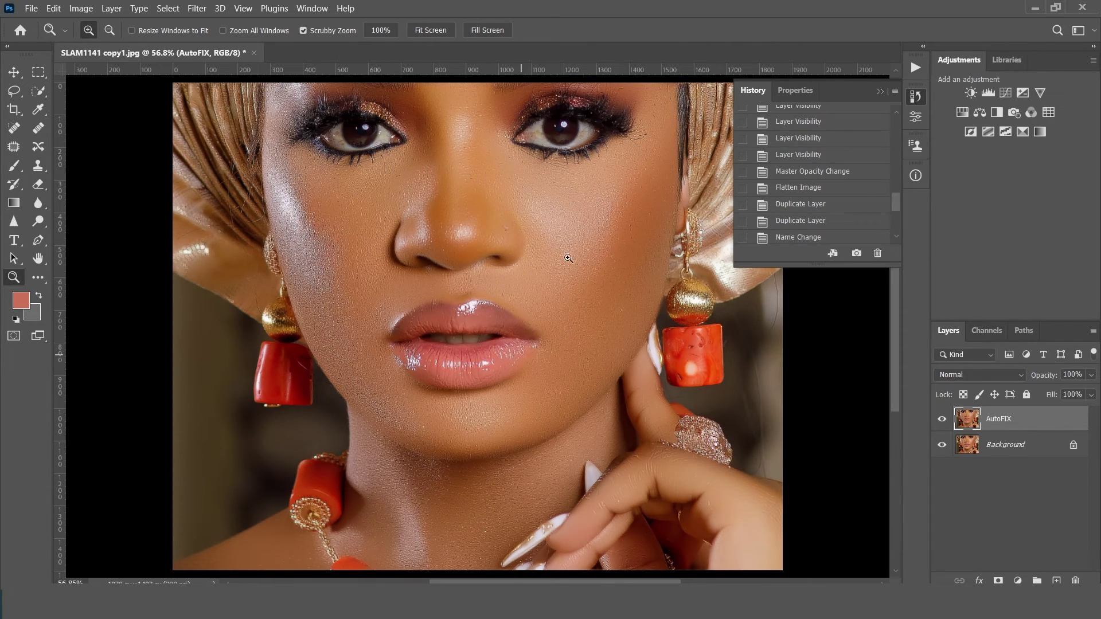
{"action": "left_click", "coordinate": [829, 156]}
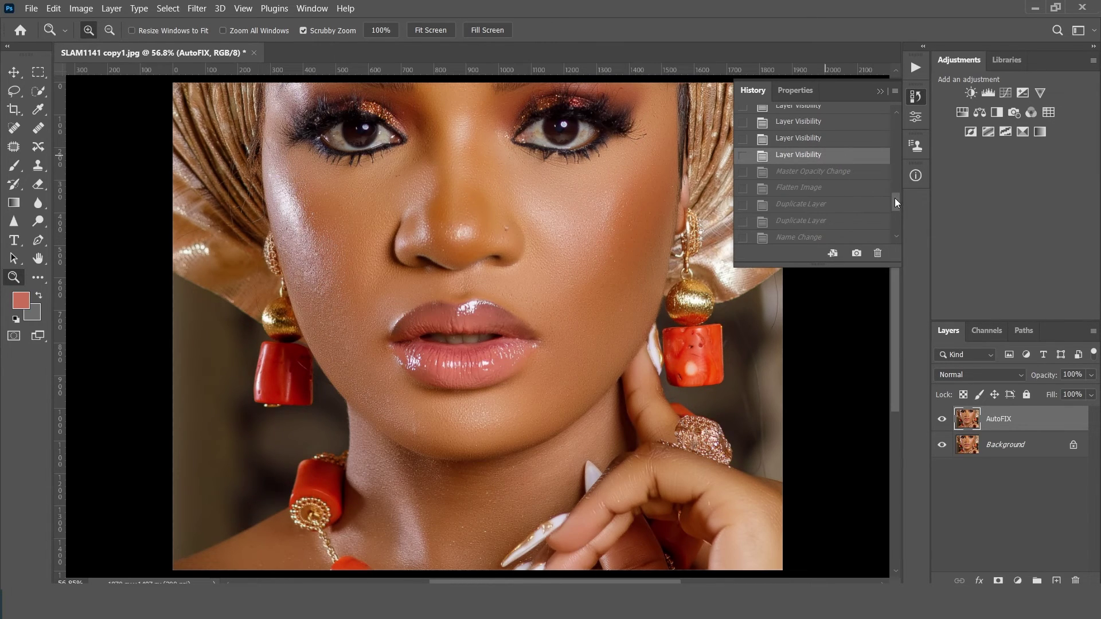
{"action": "left_click_drag", "start_coordinate": [894, 197], "coordinate": [900, 247]}
{"action": "key", "text": "ctrl+shift+z"}
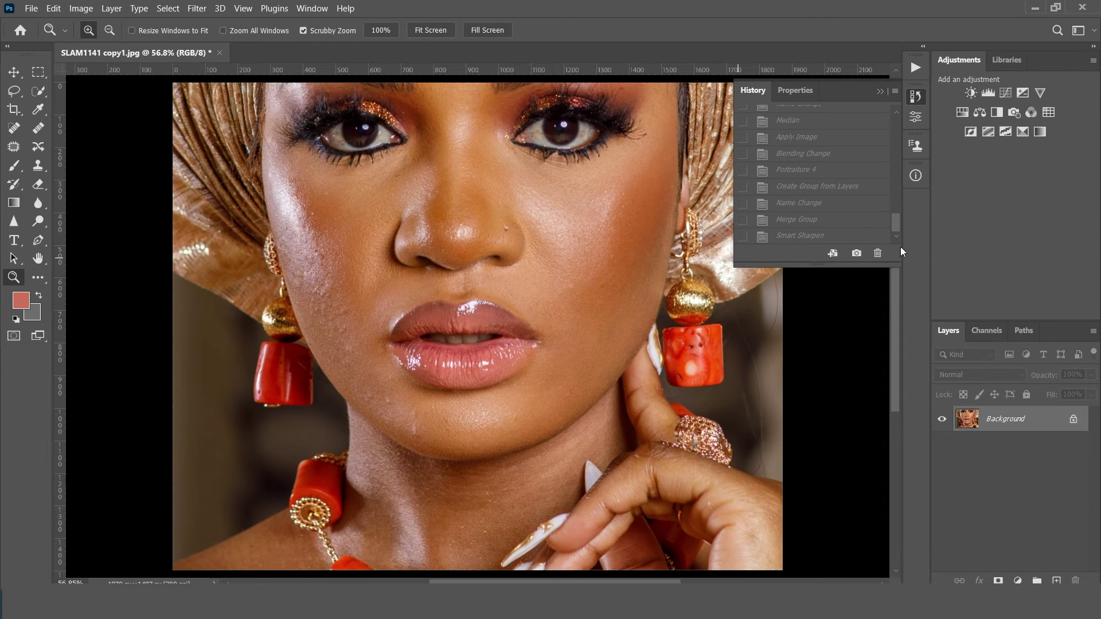
{"action": "left_click", "coordinate": [795, 236]}
Step: Add a layer mask to the AutoFIX layer and invert it to black, with the Brush tool ready
{"action": "key", "text": "b"}
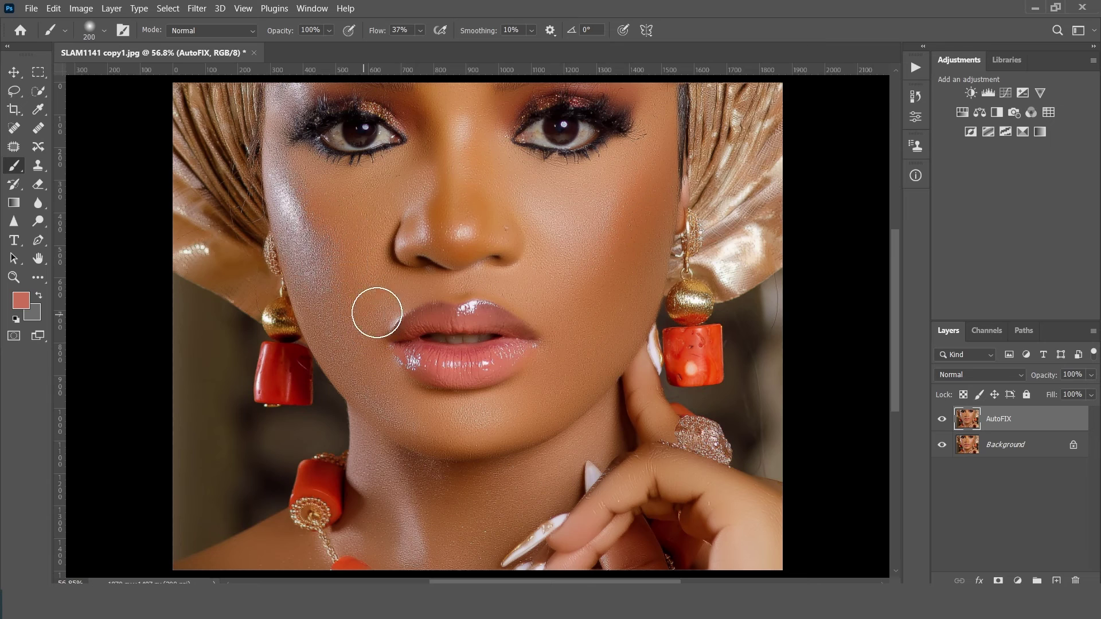
{"action": "left_click", "coordinate": [998, 581]}
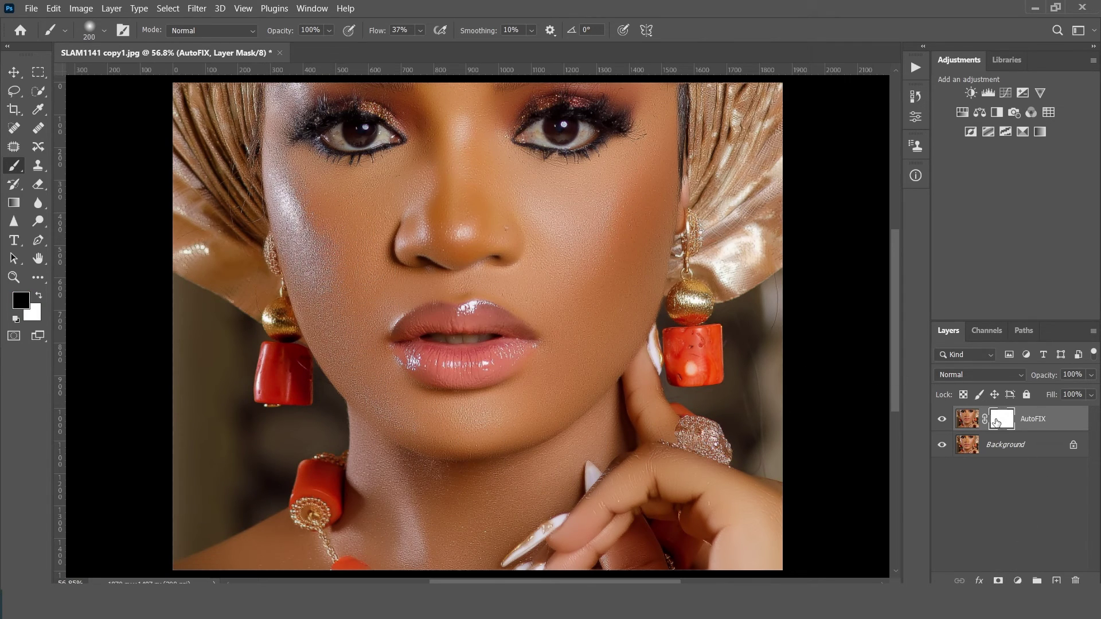
{"action": "key", "text": "ctrl+i"}
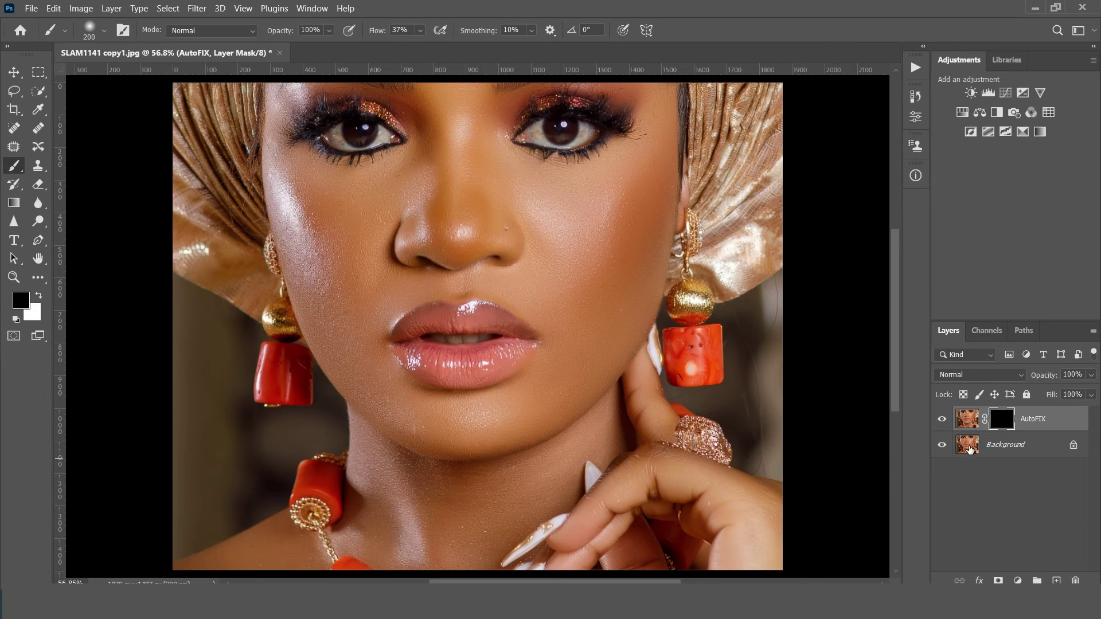
Step: Paint white on the AutoFIX mask over both cheeks and the chin with a 200-pixel brush at 37% flow
{"action": "left_click", "coordinate": [39, 294]}
{"action": "mouse_move", "coordinate": [597, 273]}
{"action": "left_mouse_down"}
{"action": "mouse_move", "coordinate": [575, 271]}
{"action": "mouse_move", "coordinate": [607, 269]}
{"action": "mouse_move", "coordinate": [591, 211]}
{"action": "mouse_move", "coordinate": [593, 258]}
{"action": "mouse_move", "coordinate": [560, 262]}
{"action": "mouse_move", "coordinate": [560, 220]}
{"action": "mouse_move", "coordinate": [602, 181]}
{"action": "mouse_move", "coordinate": [590, 197]}
{"action": "mouse_move", "coordinate": [598, 239]}
{"action": "left_mouse_up"}
{"action": "mouse_move", "coordinate": [285, 219]}
{"action": "left_mouse_down"}
{"action": "mouse_move", "coordinate": [319, 218]}
{"action": "mouse_move", "coordinate": [352, 287]}
{"action": "mouse_move", "coordinate": [372, 217]}
{"action": "mouse_move", "coordinate": [430, 388]}
{"action": "mouse_move", "coordinate": [533, 408]}
{"action": "mouse_move", "coordinate": [484, 418]}
{"action": "left_mouse_up"}
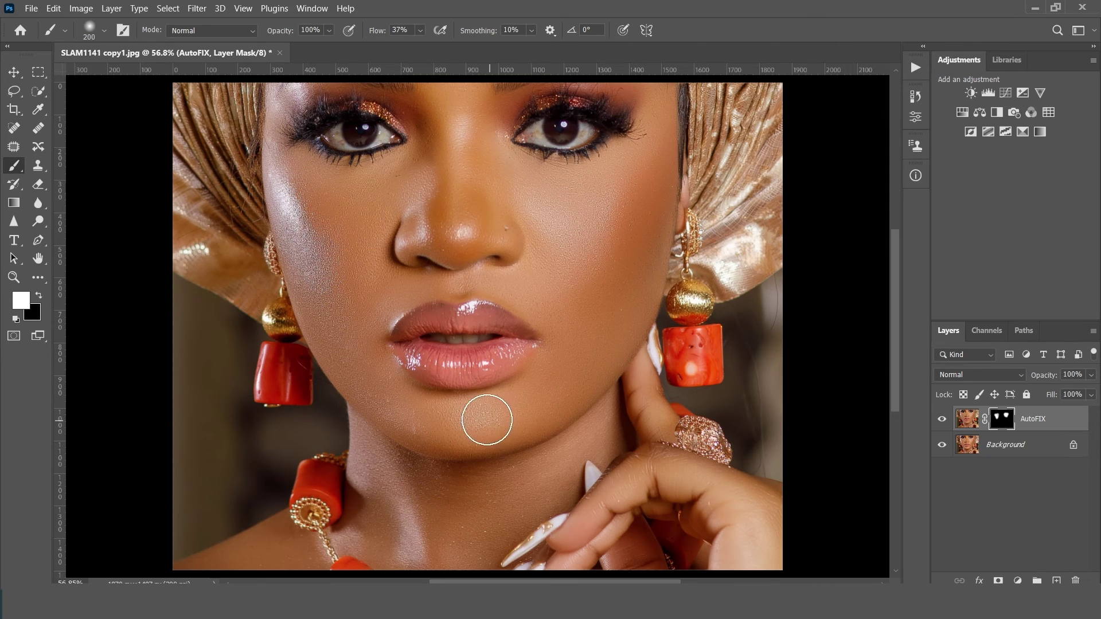
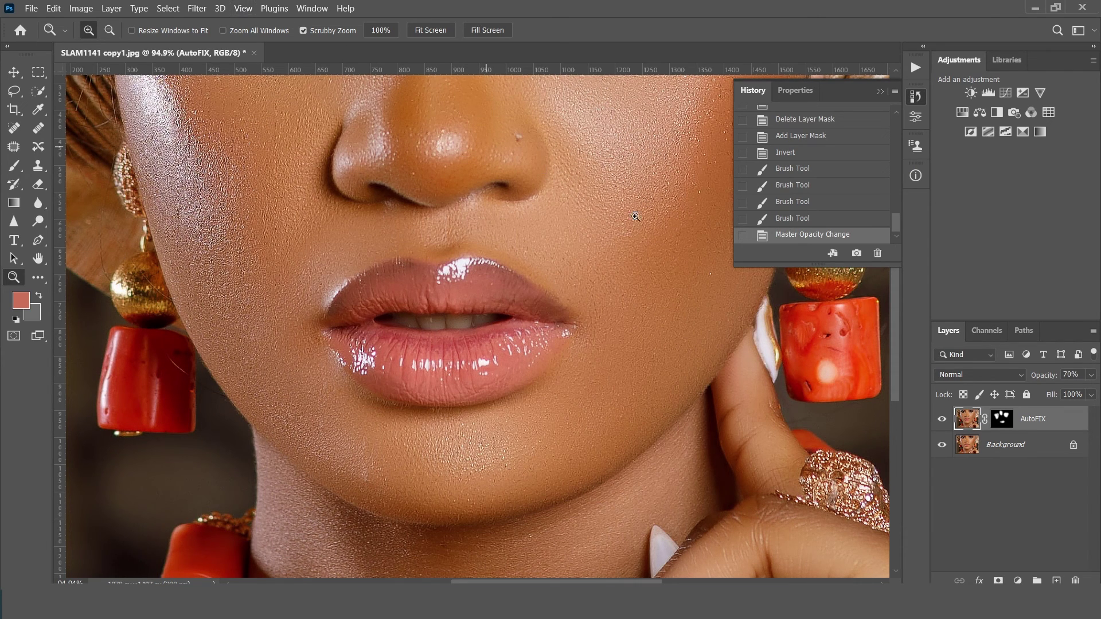
Step: Hide the masked AutoFIX layer to examine the face without its smoothing, and bring up the view options
{"action": "left_click", "coordinate": [942, 419]}
{"action": "left_click", "coordinate": [916, 96]}
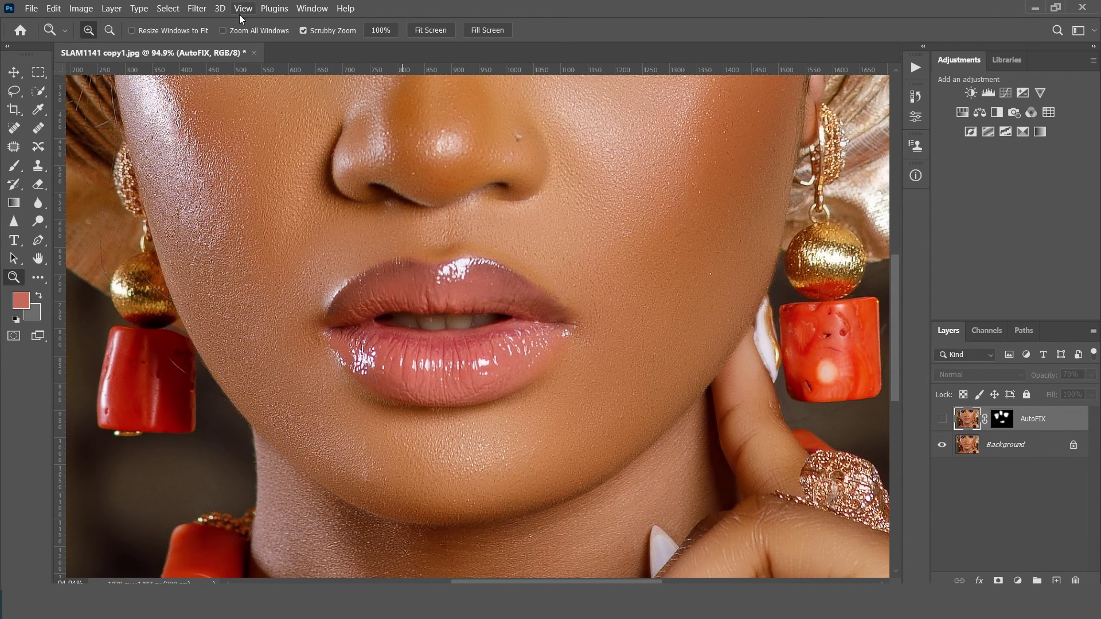
{"action": "left_click", "coordinate": [244, 15]}
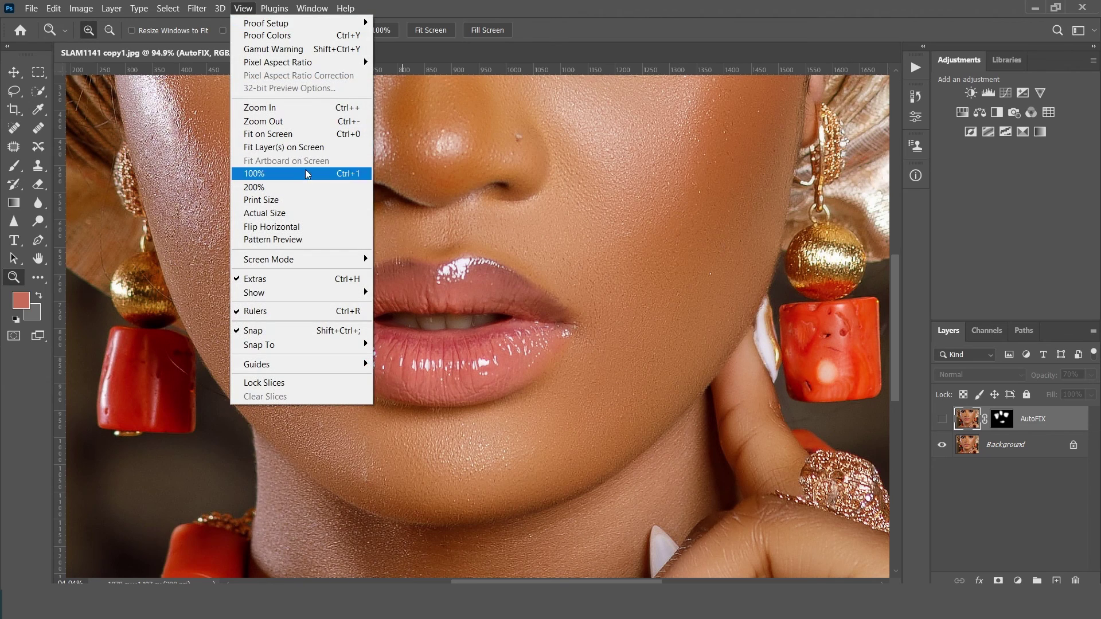